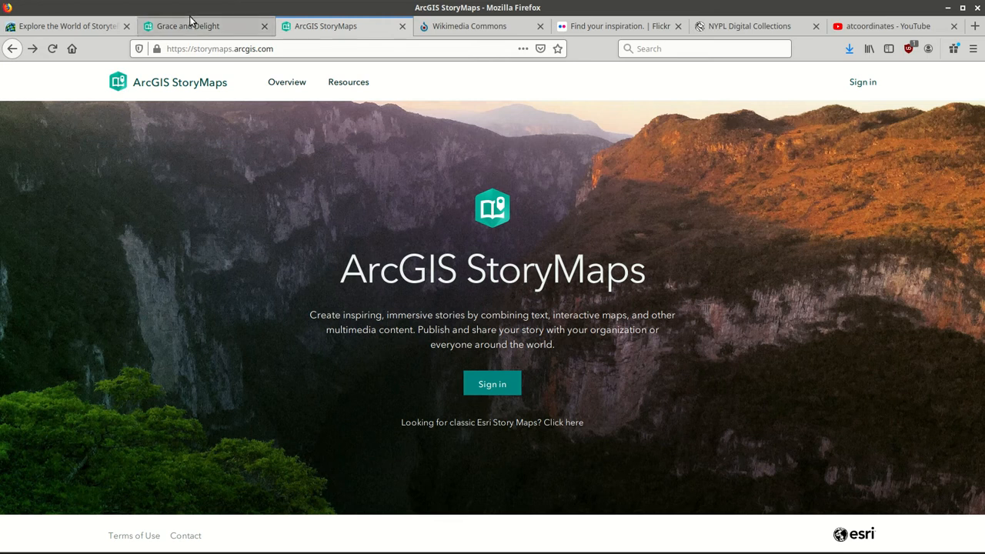
# Browse the Explore stories gallery's albums by topic, then open the Grace and Delight example story.
pyautogui.click(83, 28)
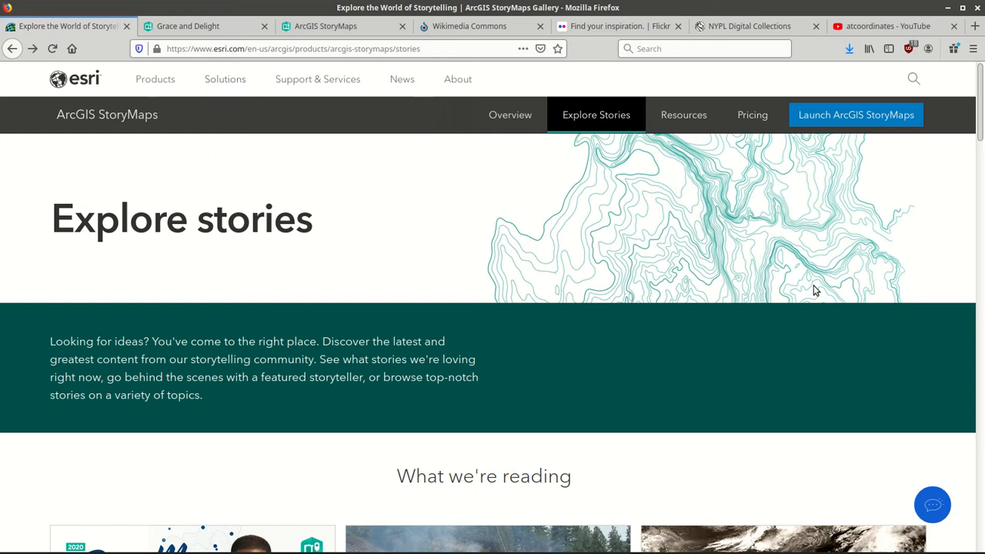
pyautogui.moveTo(980, 100); pyautogui.dragTo(981, 329)
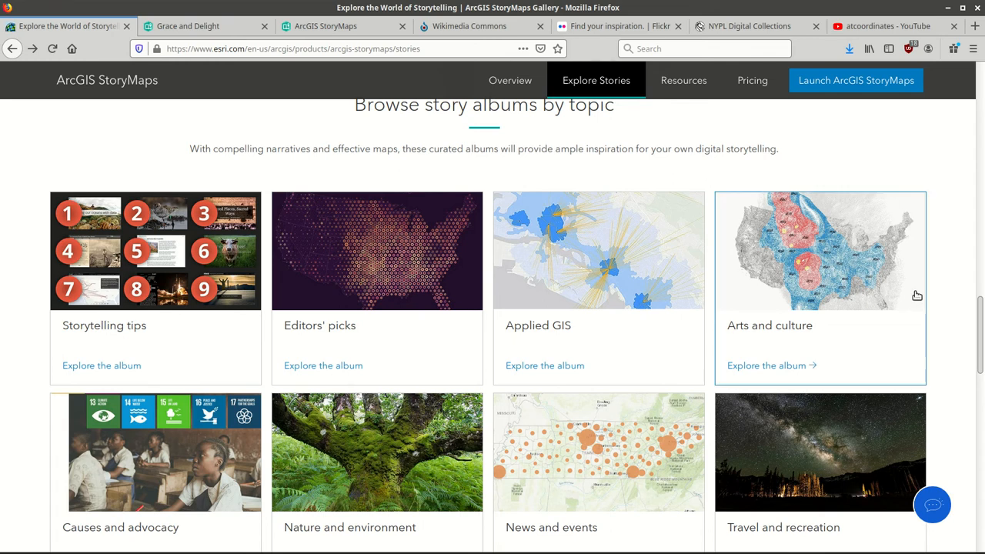
pyautogui.click(221, 26)
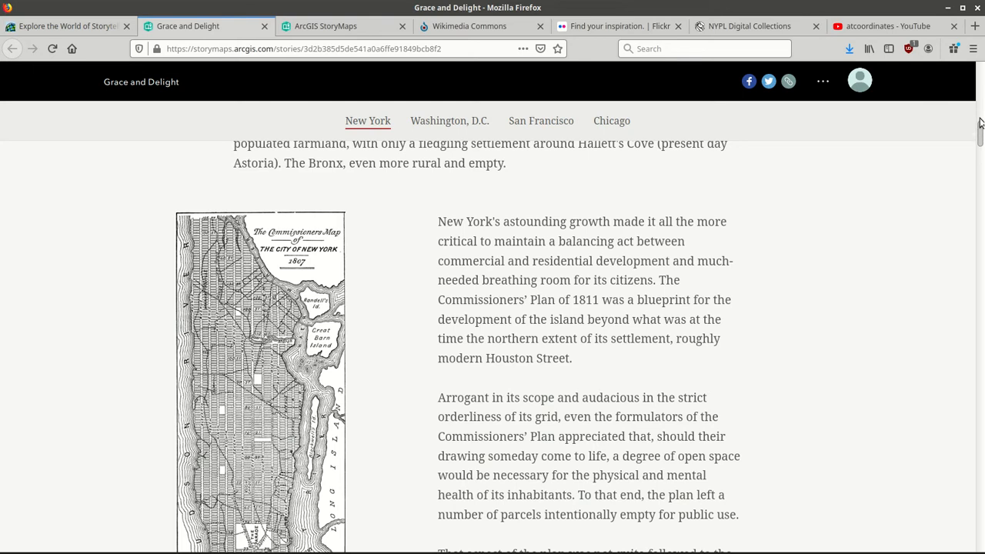
# Read through Grace and Delight, widen the 1836 map in the swipe comparison, and return to the cover.
pyautogui.moveTo(980, 123); pyautogui.dragTo(980, 73)
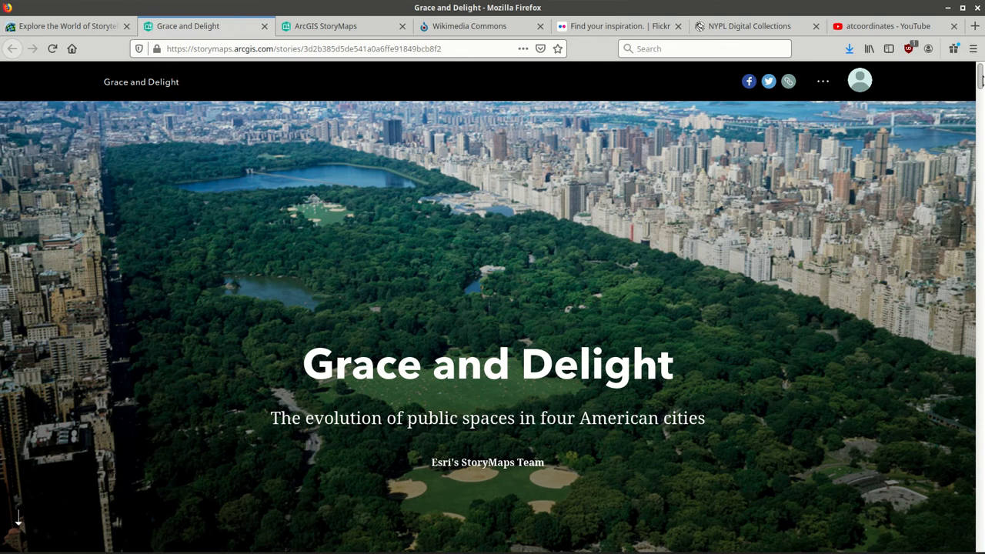
pyautogui.scroll(-1, 981, 81)
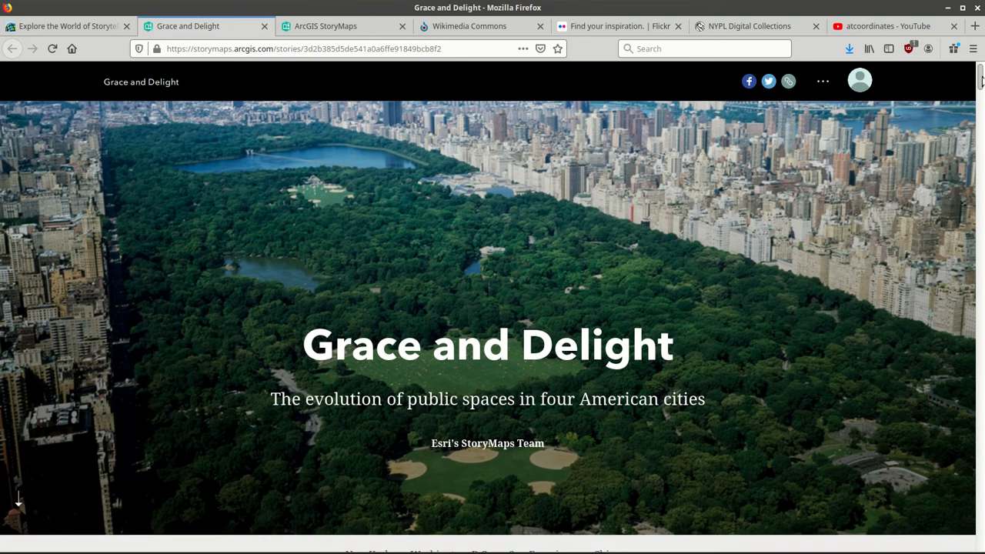
pyautogui.moveTo(981, 81); pyautogui.dragTo(981, 95)
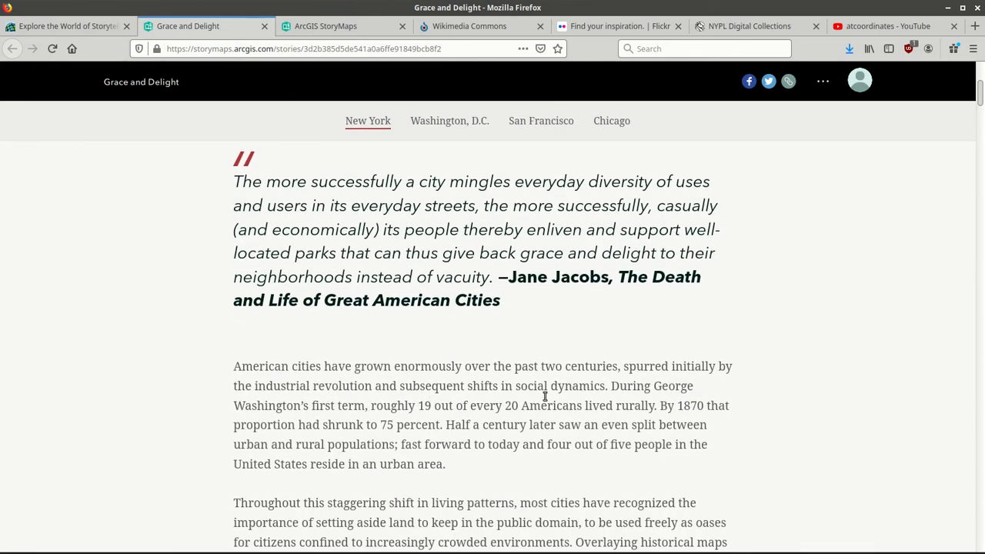
pyautogui.moveTo(981, 88); pyautogui.dragTo(981, 107)
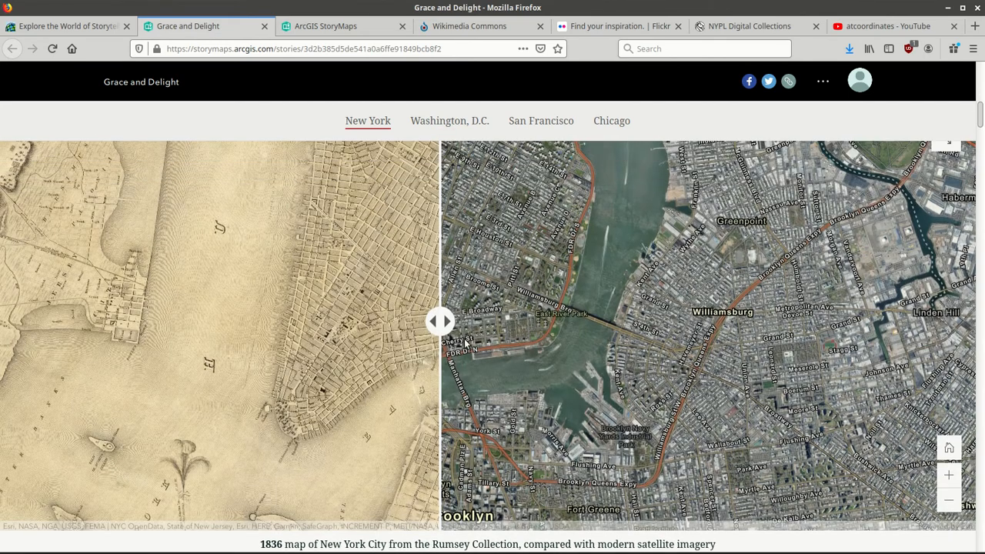
pyautogui.moveTo(445, 323); pyautogui.dragTo(477, 306)
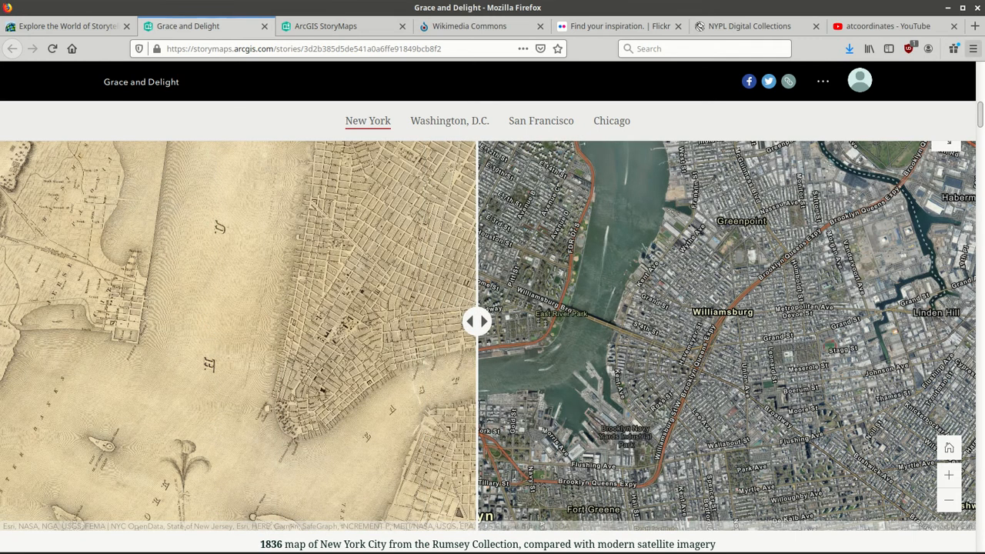
pyautogui.moveTo(982, 112); pyautogui.dragTo(981, 139)
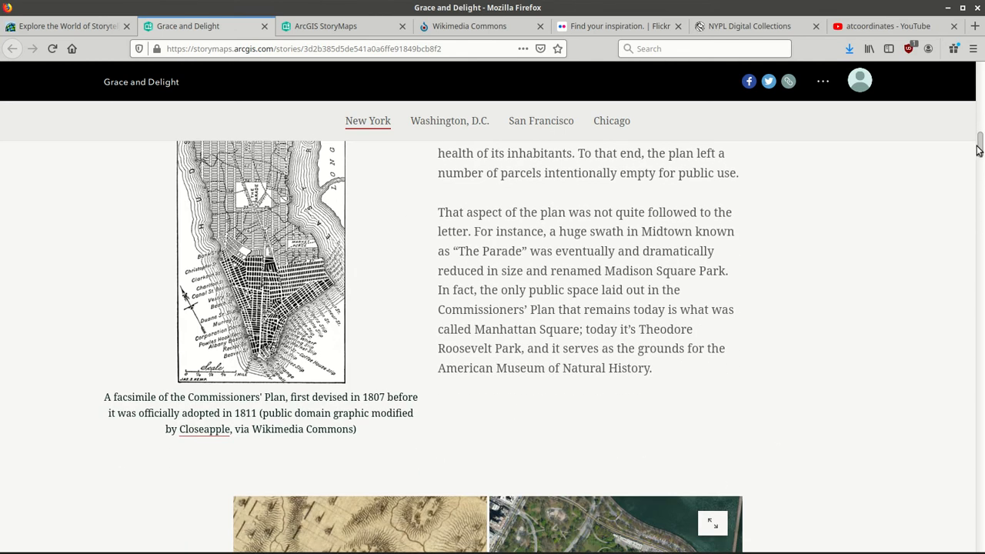
pyautogui.moveTo(978, 147); pyautogui.dragTo(978, 77)
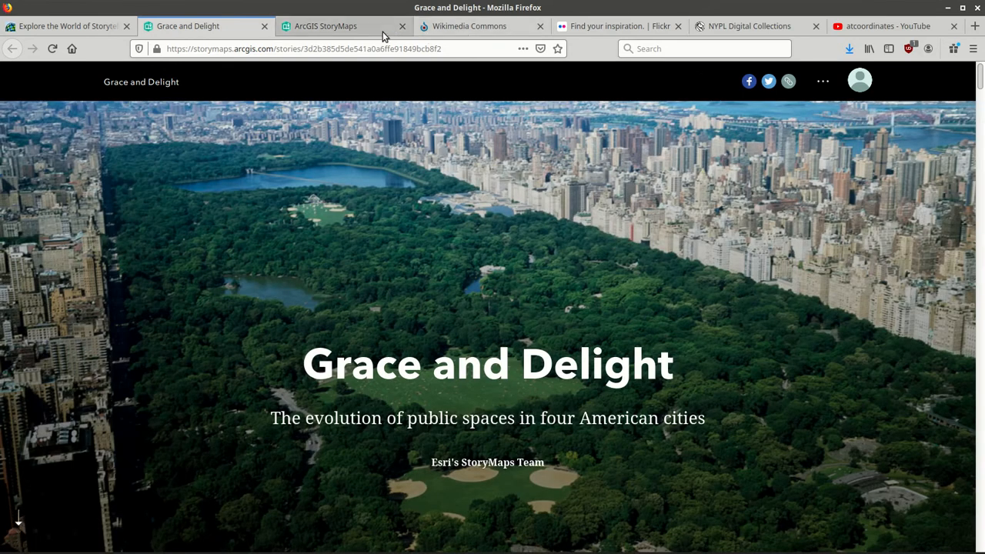
# Sign in to ArcGIS StoryMaps from its home page to reach the Stories page listing NYC Test.
pyautogui.click(343, 27)
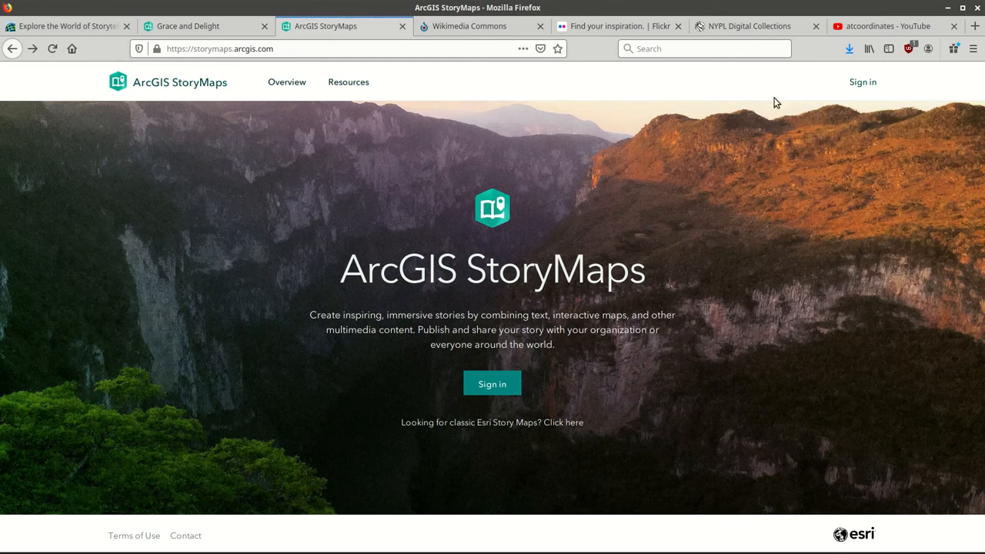
pyautogui.click(495, 381)
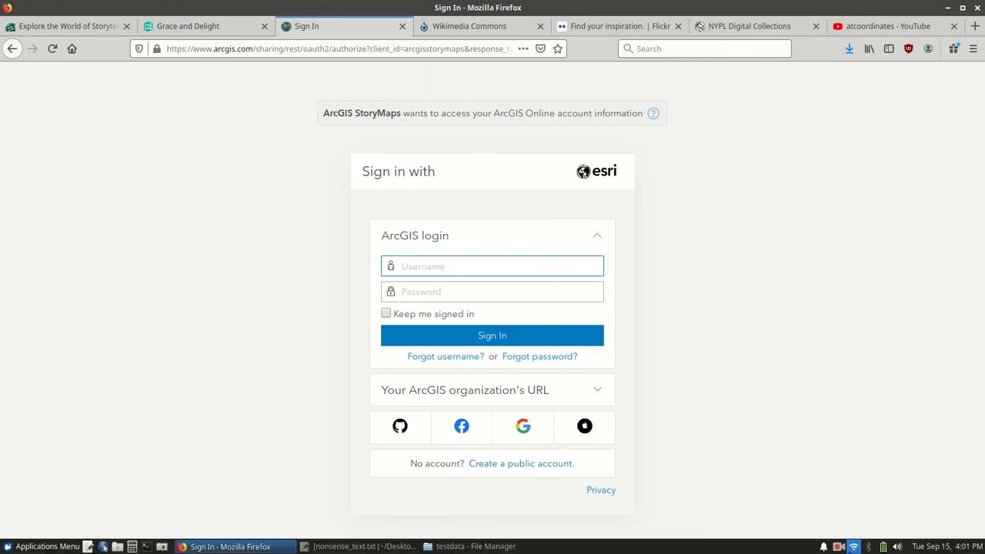
pyautogui.click(840, 548)
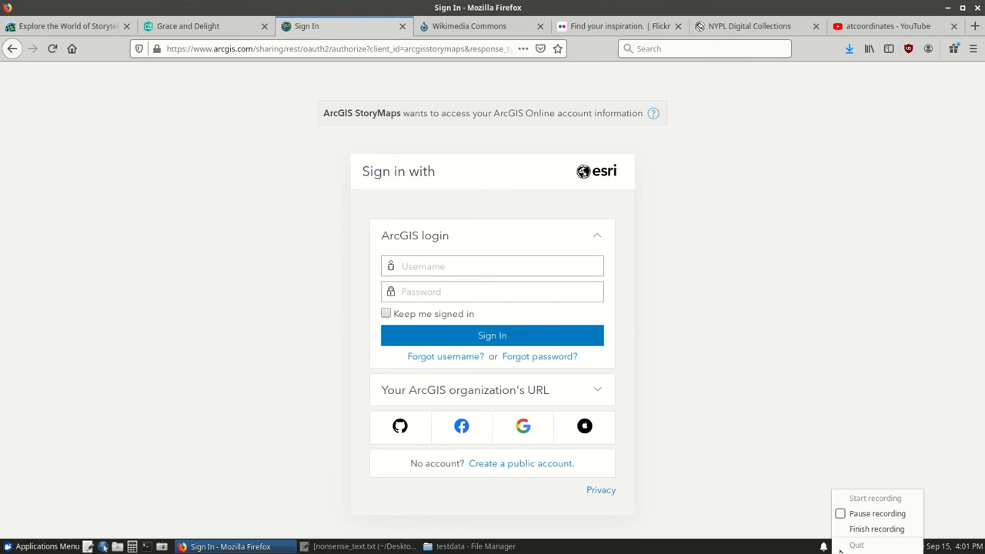
pyautogui.click(855, 513)
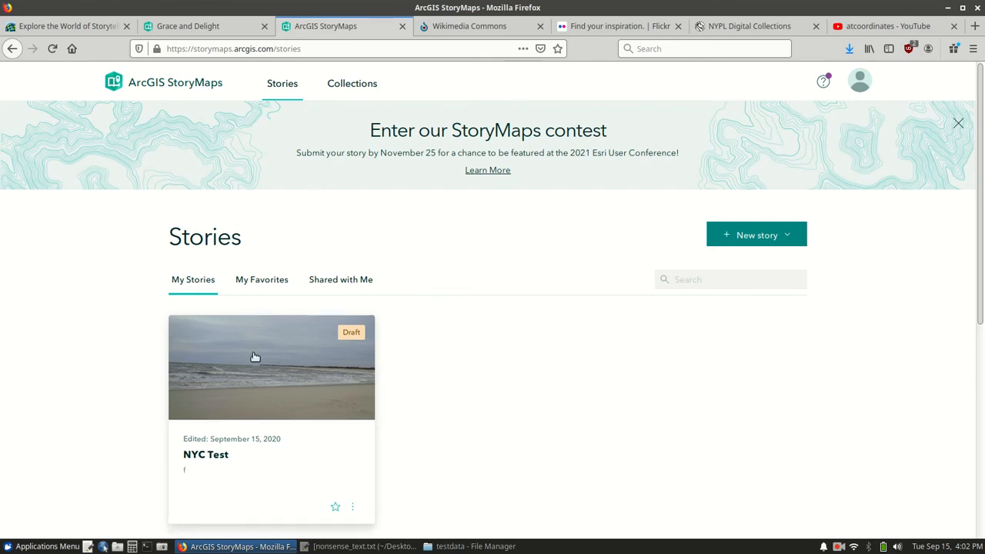
# Open 'Getting started with ArcGIS StoryMaps' in a new tab, skim it, and return to Stories.
pyautogui.scroll(-5, 961, 400)
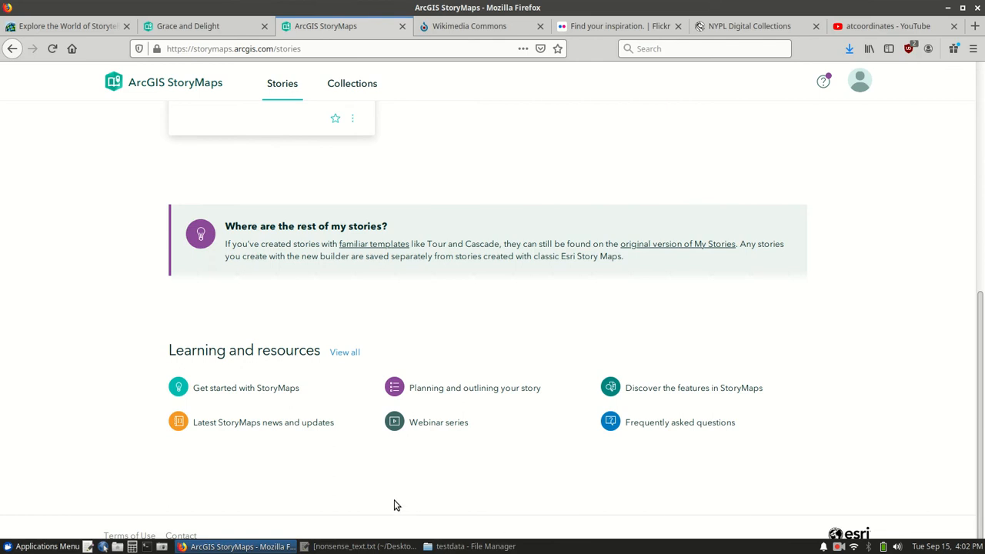
pyautogui.rightClick(251, 394)
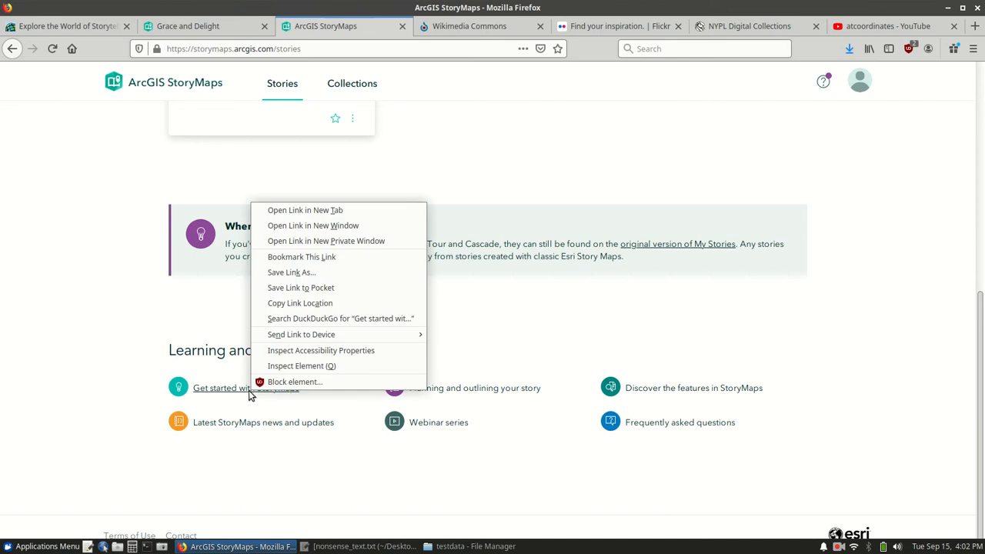
pyautogui.click(321, 218)
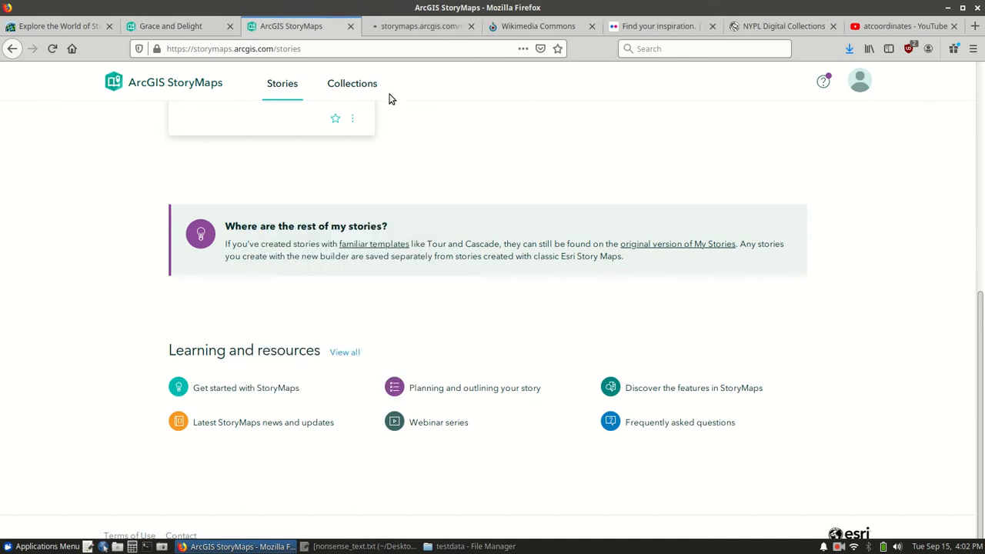
pyautogui.click(408, 25)
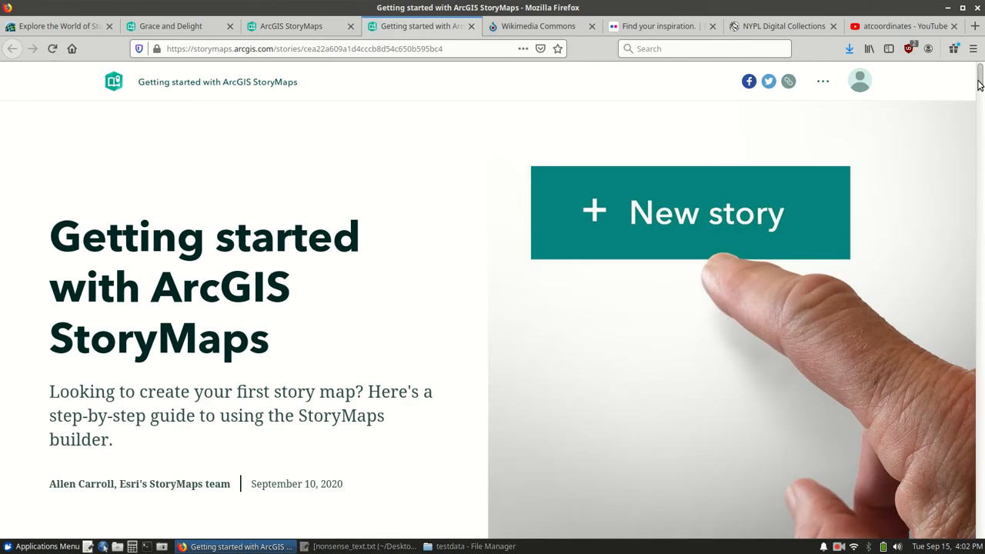
pyautogui.moveTo(979, 85)
pyautogui.mouseDown()
pyautogui.moveTo(980, 140)
pyautogui.moveTo(981, 77)
pyautogui.mouseUp()
pyautogui.click(314, 31)
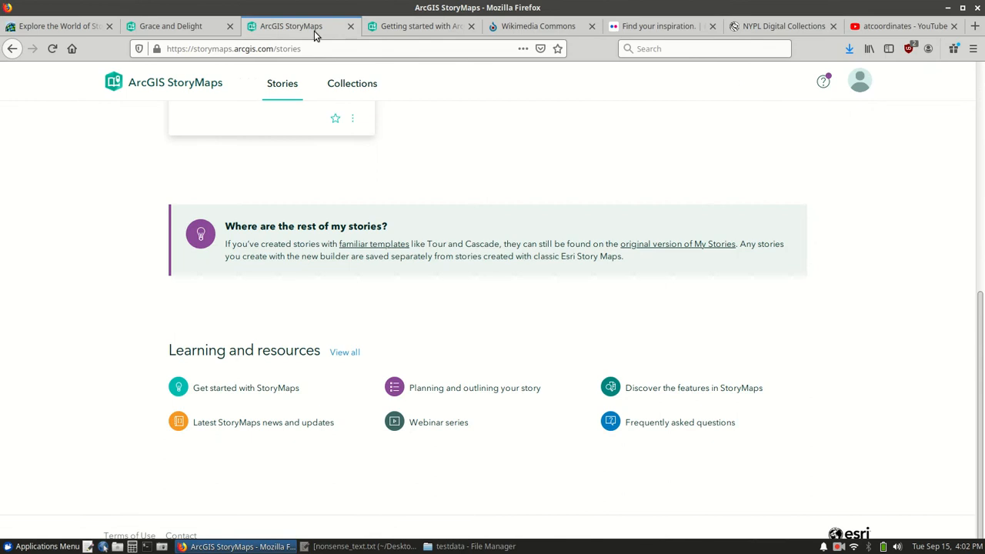
pyautogui.moveTo(980, 384); pyautogui.dragTo(980, 154)
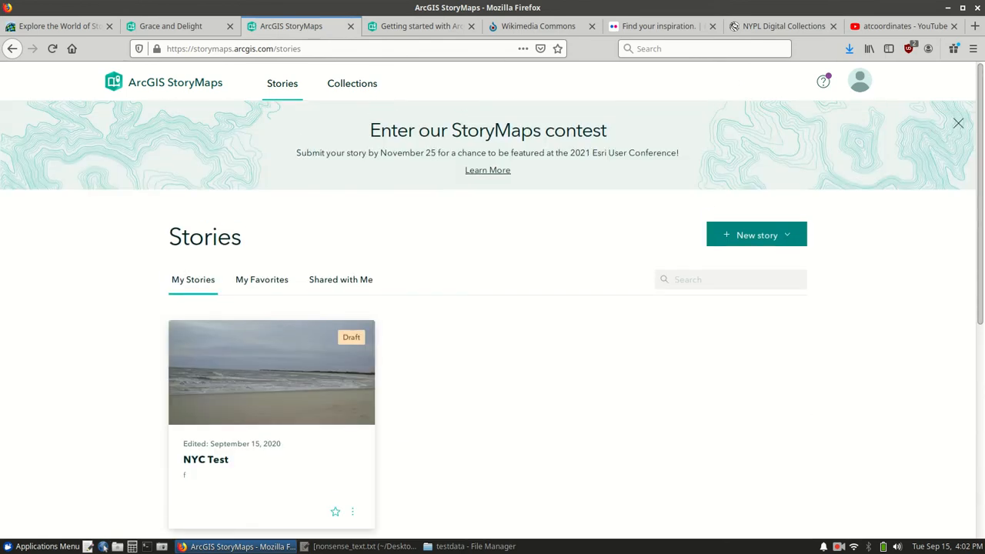
# Create a new story using the New story menu's Start from scratch option.
pyautogui.click(789, 237)
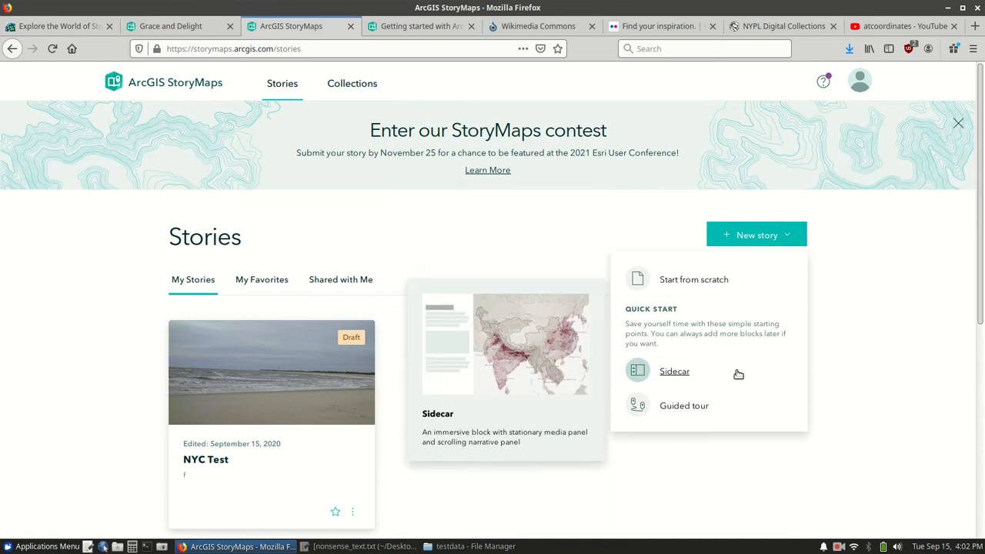
pyautogui.moveTo(735, 406)
pyautogui.moveTo(692, 281)
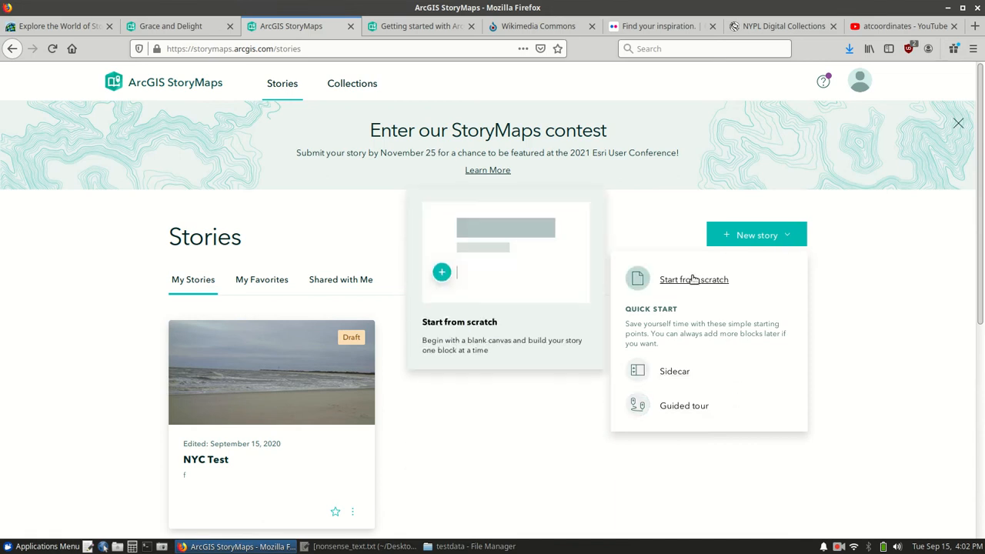
pyautogui.click(693, 280)
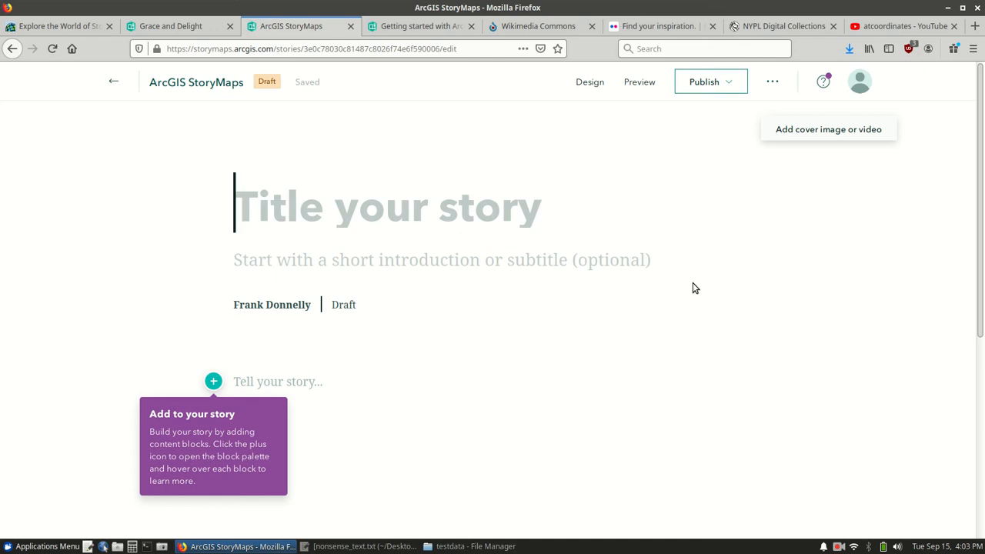
# Enter 'This is a StoryMap Test' as the title and 'A demonstration of StoryMaps' as subtitle.
pyautogui.write('This is')
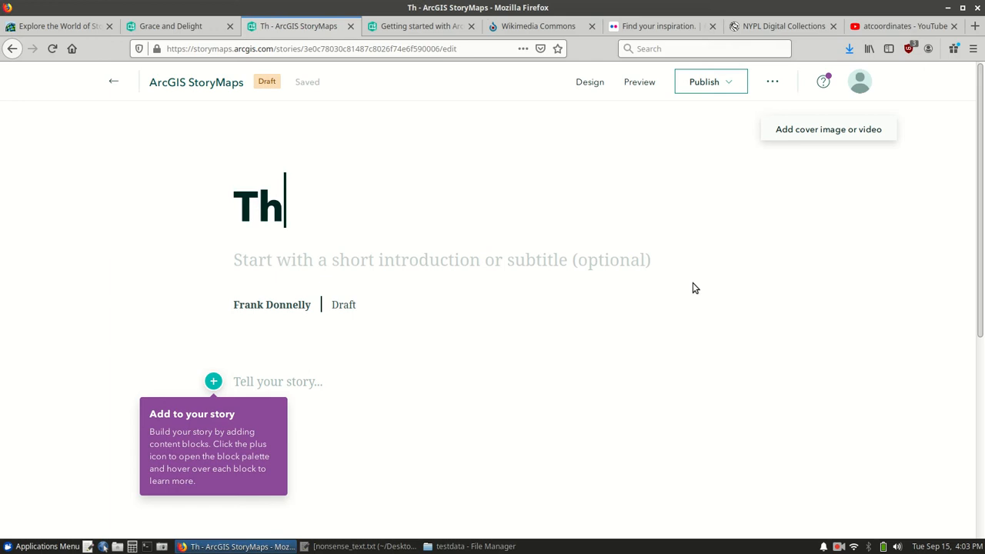
pyautogui.write('S')
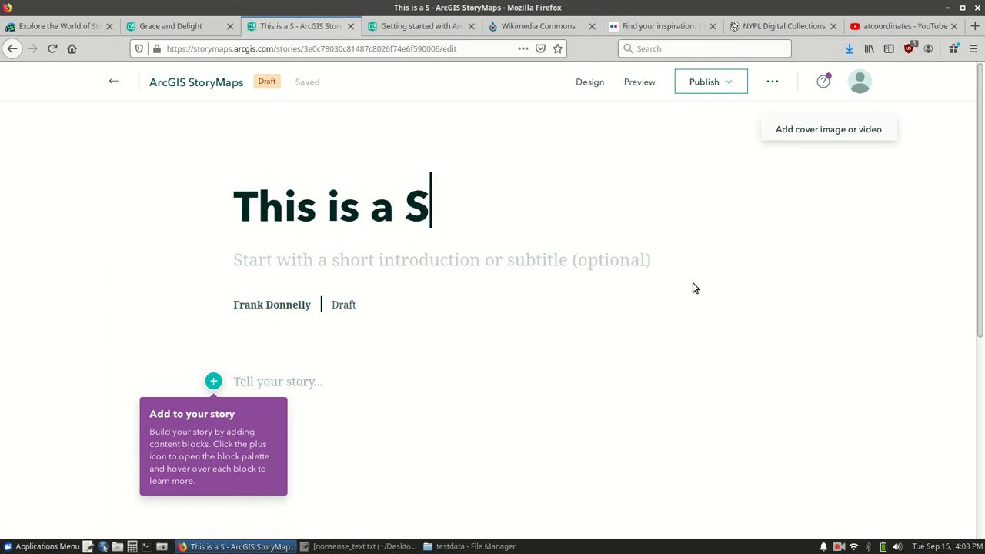
pyautogui.write('toryMap Test')
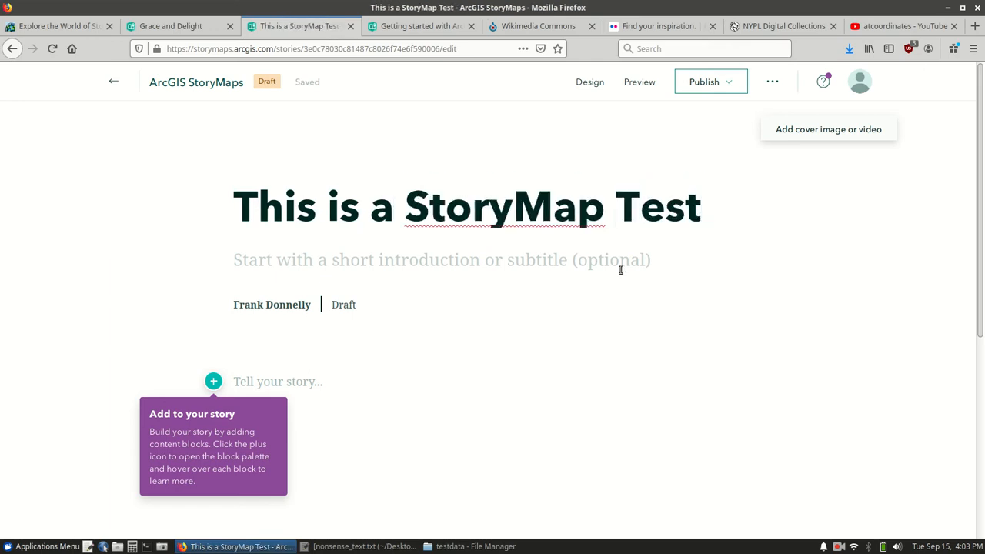
pyautogui.click(582, 254)
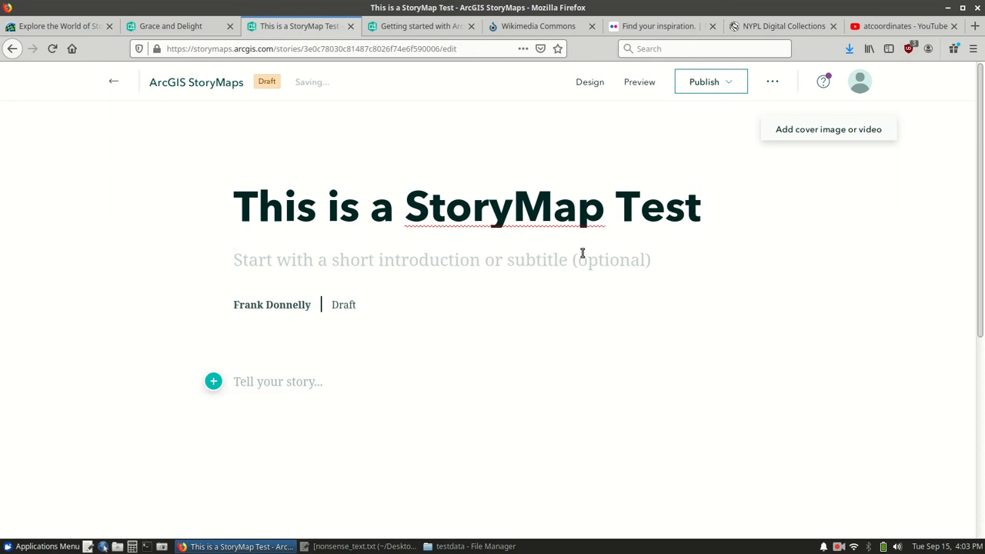
pyautogui.write('A demonstrat')
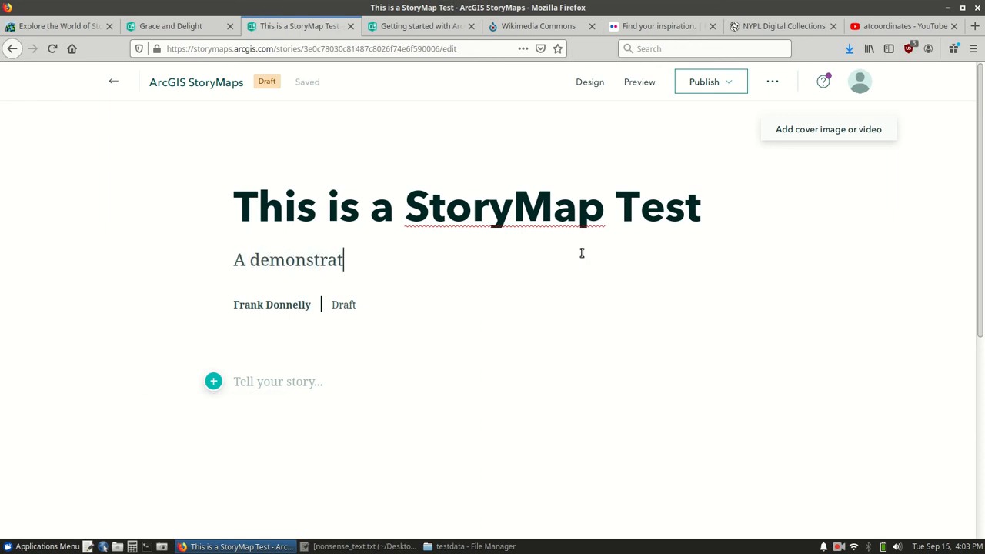
pyautogui.write('ion of Stor')
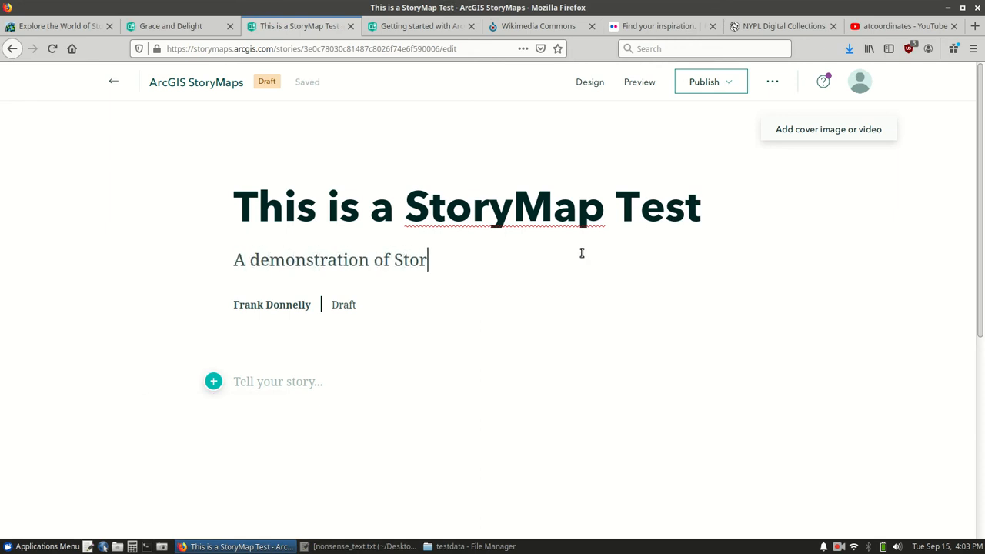
pyautogui.write('yMaps')
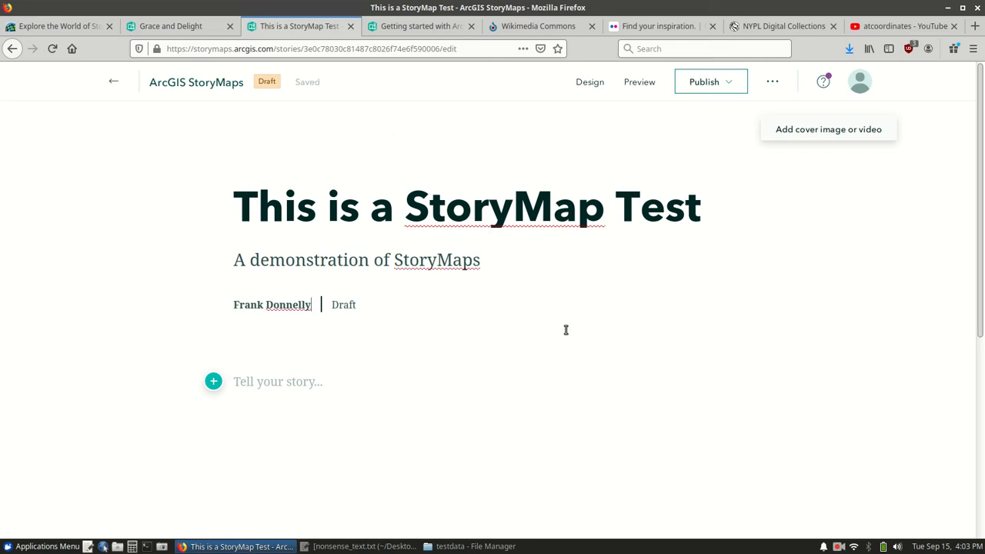
# Upload IMG_20200309_130748.jpg from File Manager and add it as the story's cover image.
pyautogui.click(823, 131)
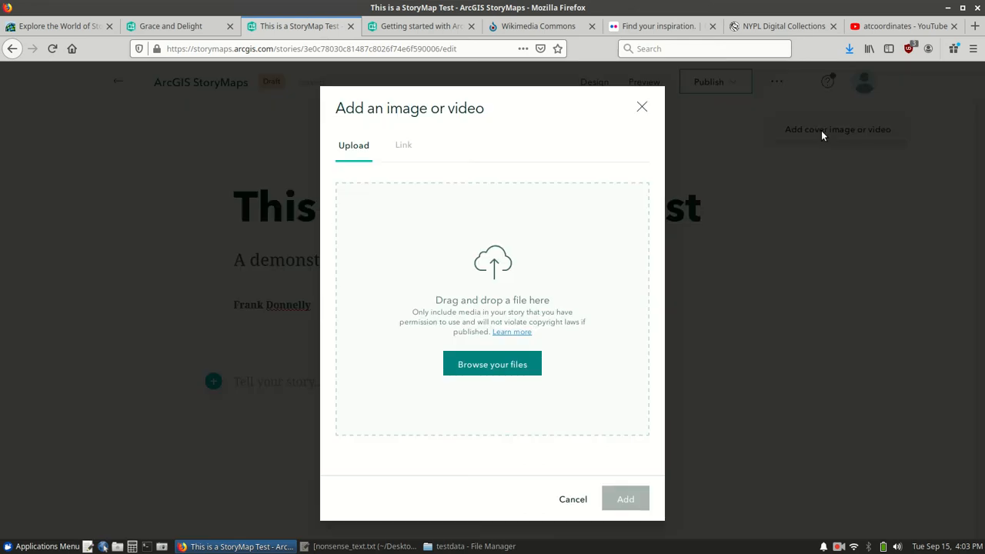
pyautogui.moveTo(644, 6); pyautogui.dragTo(397, 24)
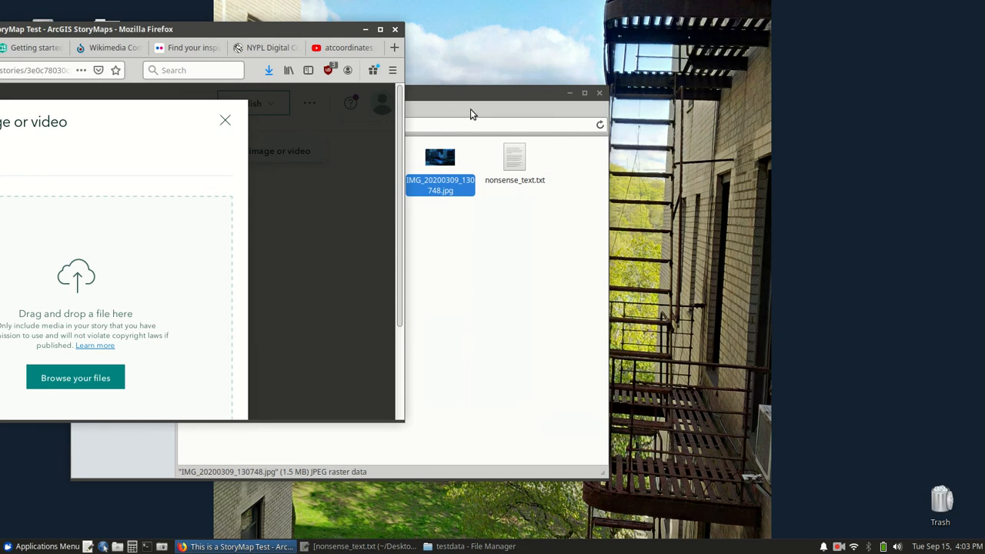
pyautogui.click(456, 231)
pyautogui.moveTo(434, 92); pyautogui.dragTo(846, 164)
pyautogui.click(852, 231)
pyautogui.moveTo(853, 231); pyautogui.dragTo(137, 290)
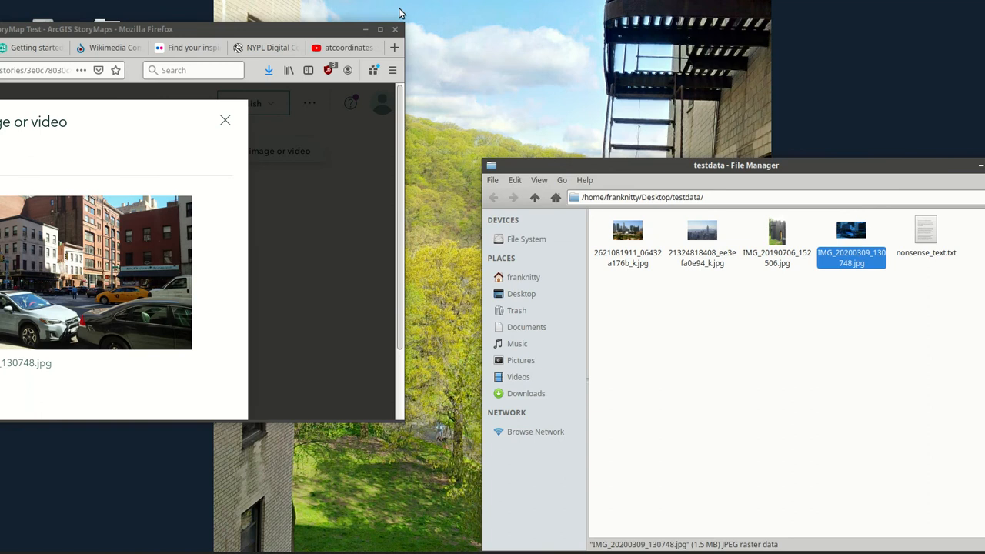
pyautogui.click(380, 29)
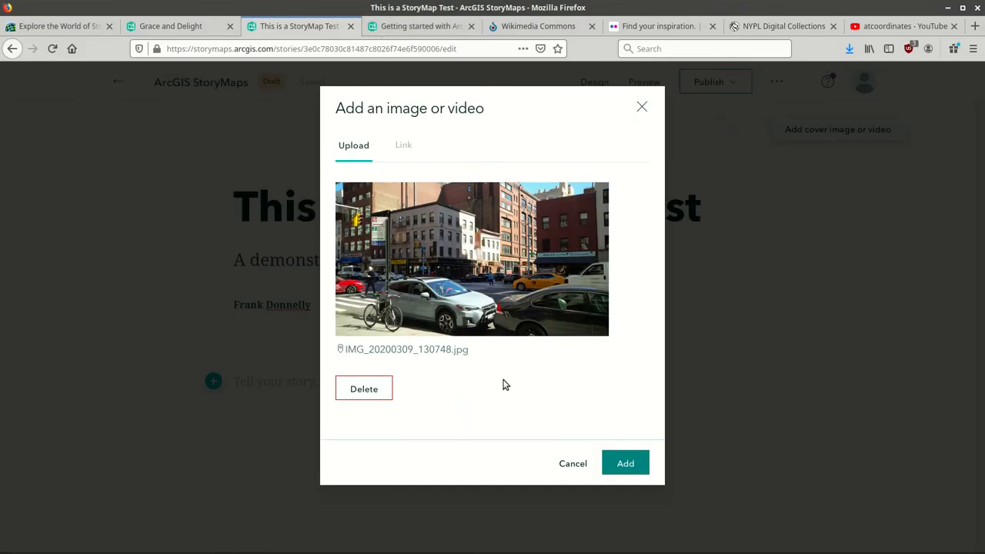
pyautogui.click(626, 463)
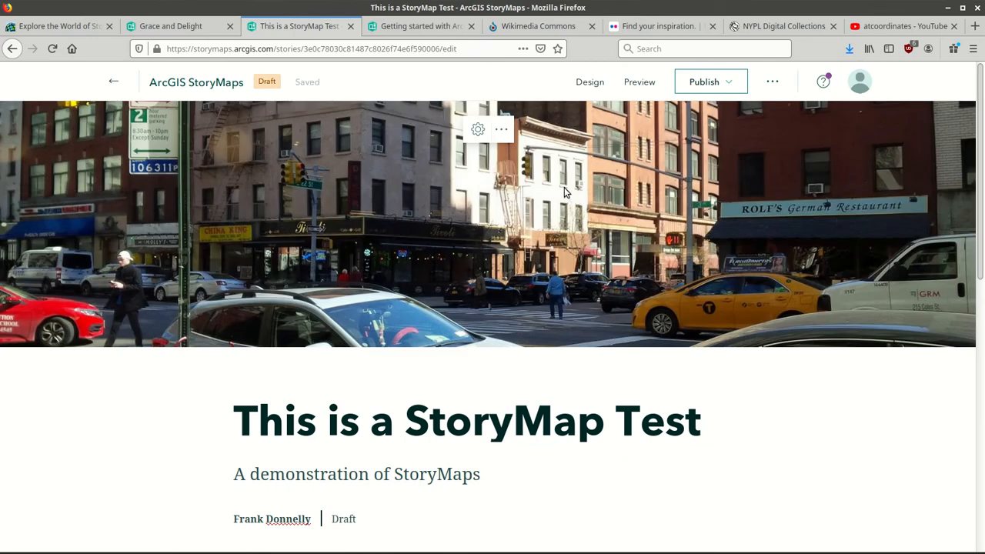
# Save 'Image of NYC Street Scene' as the cover photo's alternative text in its Properties.
pyautogui.click(475, 131)
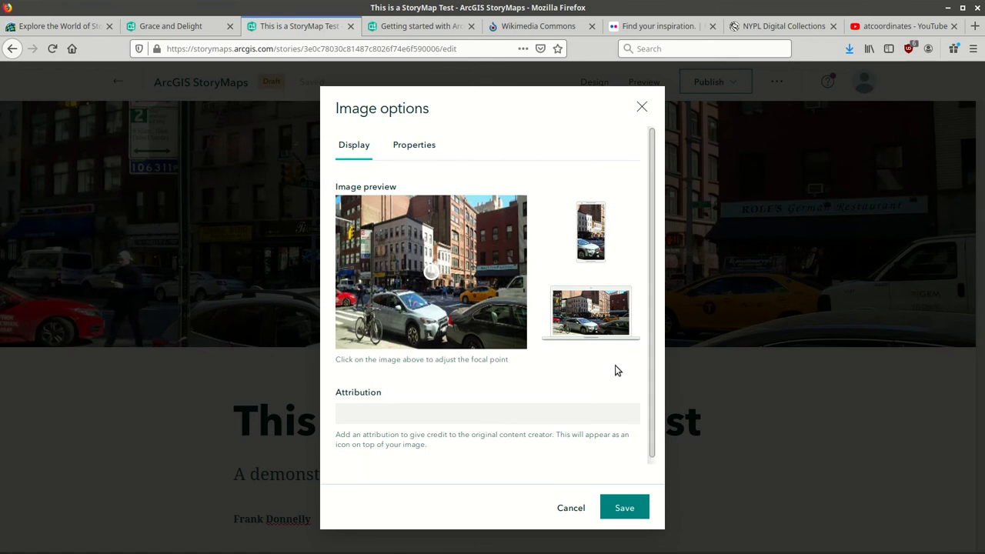
pyautogui.click(365, 415)
pyautogui.click(414, 146)
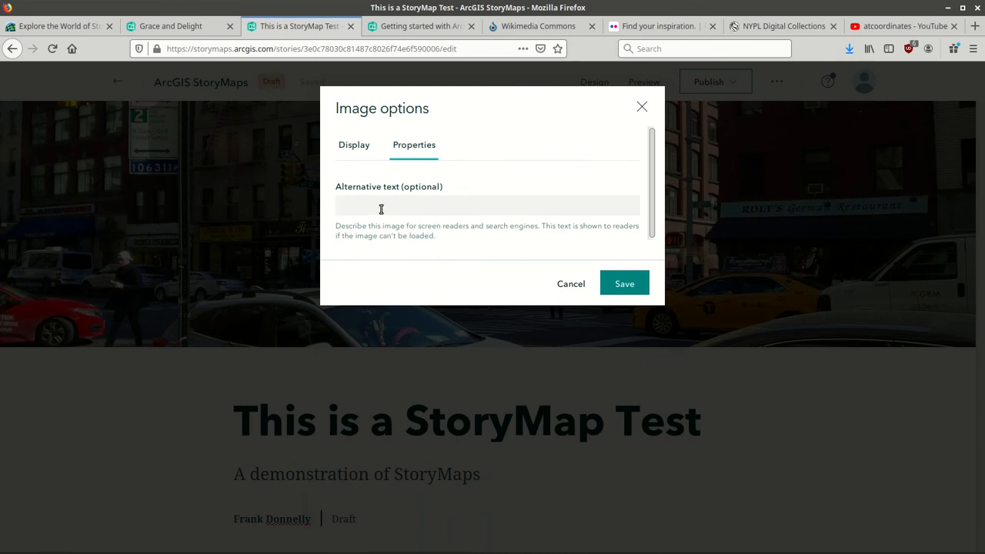
pyautogui.write('Image of NYC Street Scene')
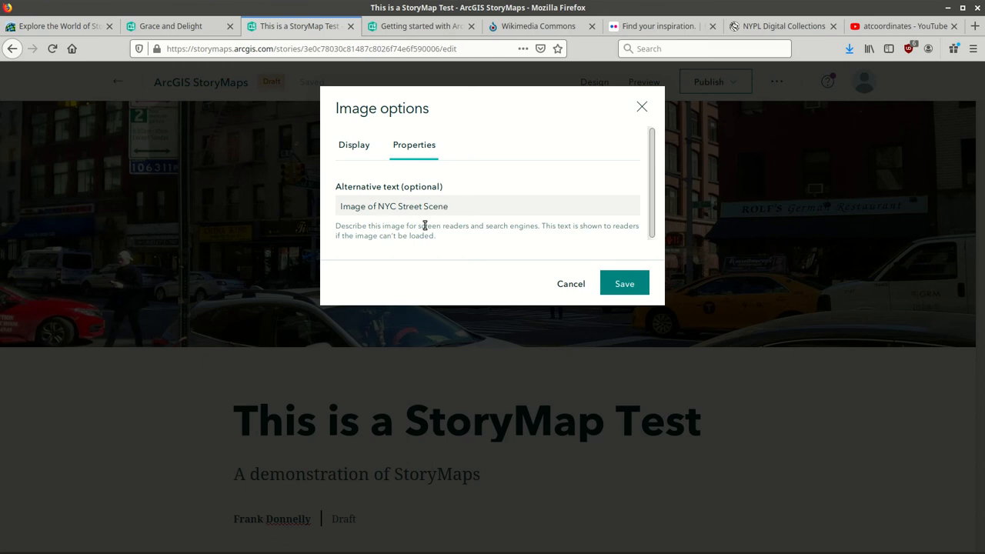
pyautogui.click(638, 285)
pyautogui.scroll(-1, 981, 202)
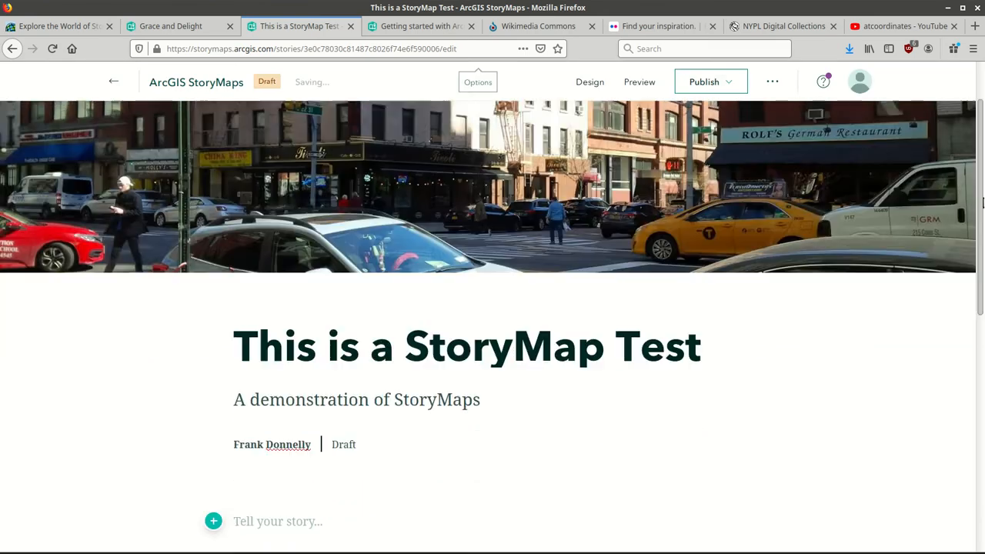
# Add an empty text block below the story's byline.
pyautogui.moveTo(982, 202); pyautogui.dragTo(981, 300)
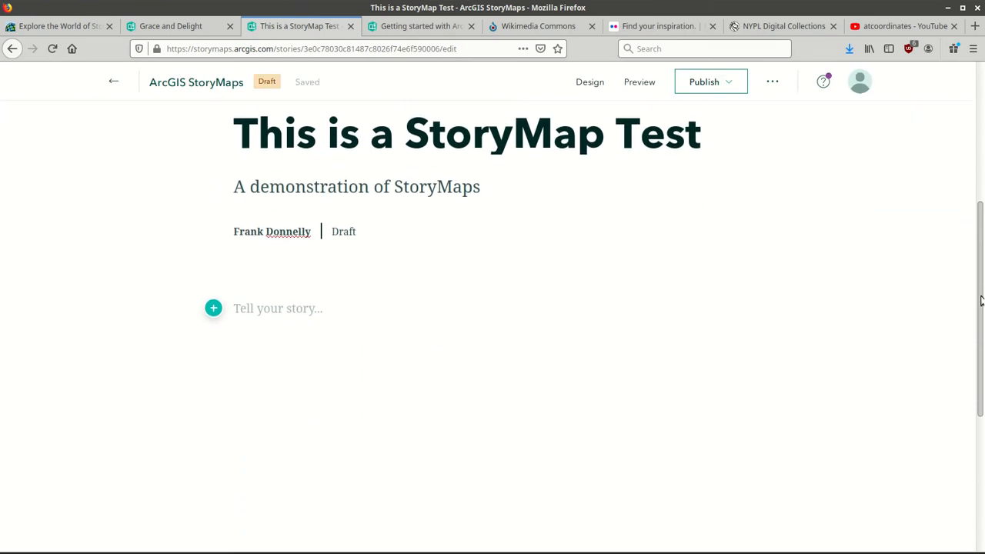
pyautogui.click(214, 308)
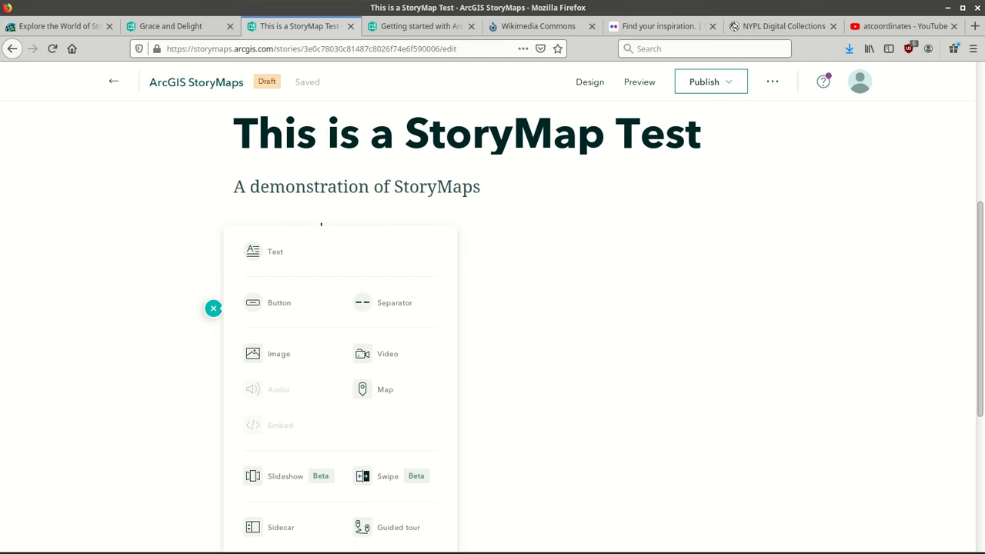
pyautogui.scroll(-2, 894, 264)
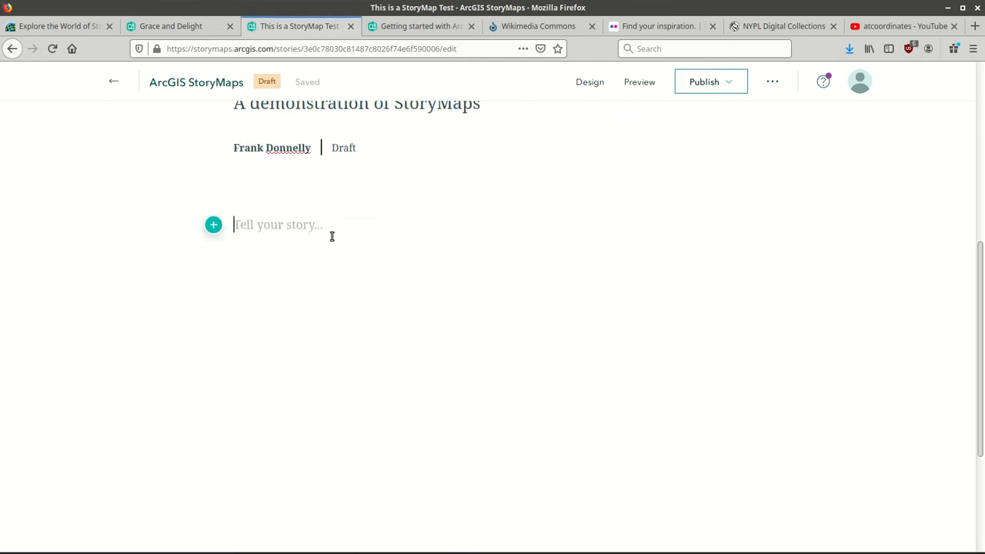
pyautogui.click(213, 226)
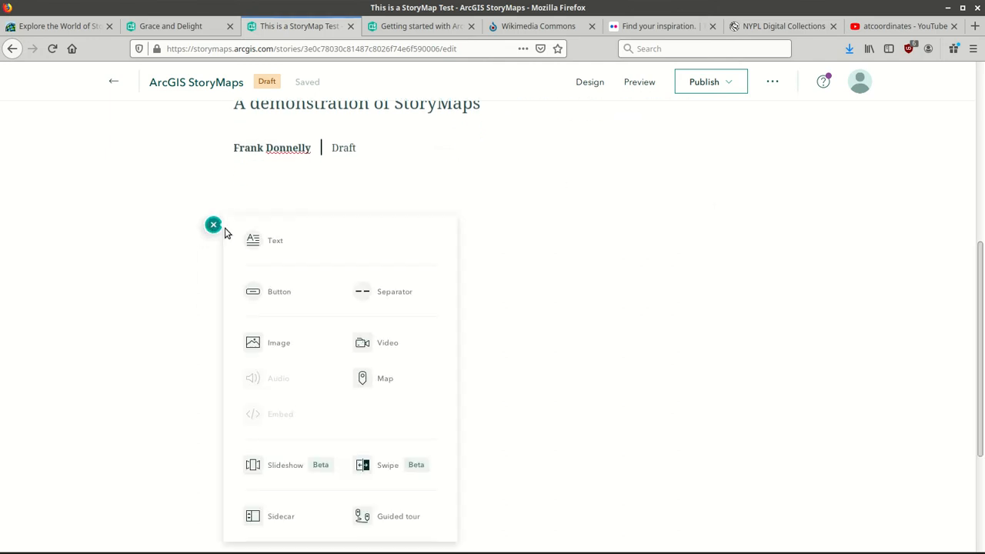
pyautogui.click(262, 243)
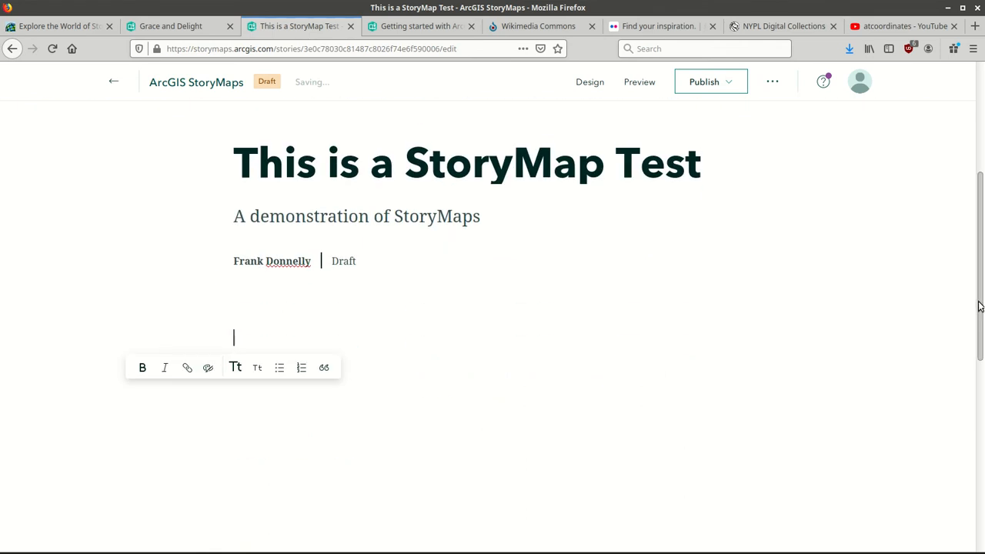
# Copy the first Lorem ipsum paragraph from nonsense_text.txt and paste it into the text block.
pyautogui.moveTo(508, 545)
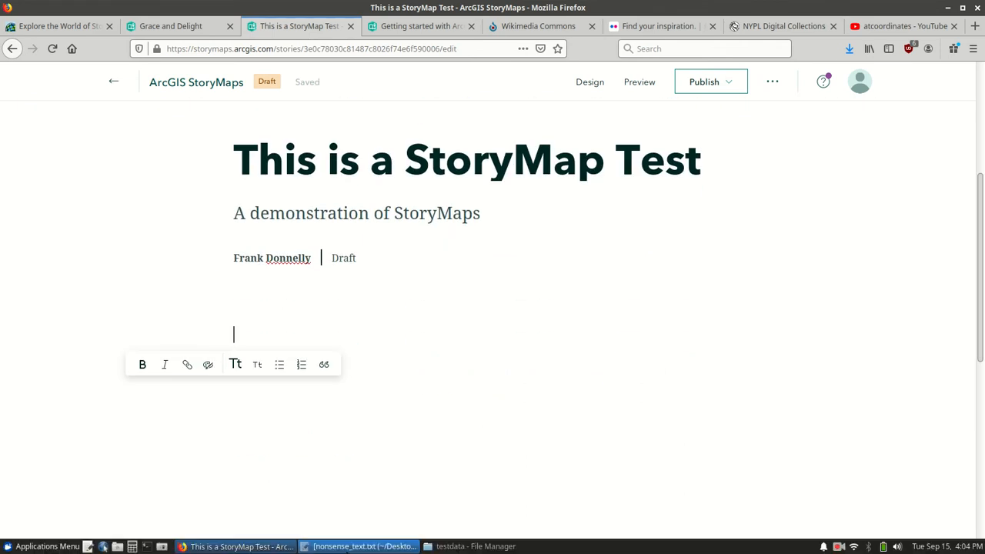
pyautogui.click(361, 546)
pyautogui.moveTo(170, 229); pyautogui.dragTo(2, 64)
pyautogui.hotkey('ctrl', 'c')
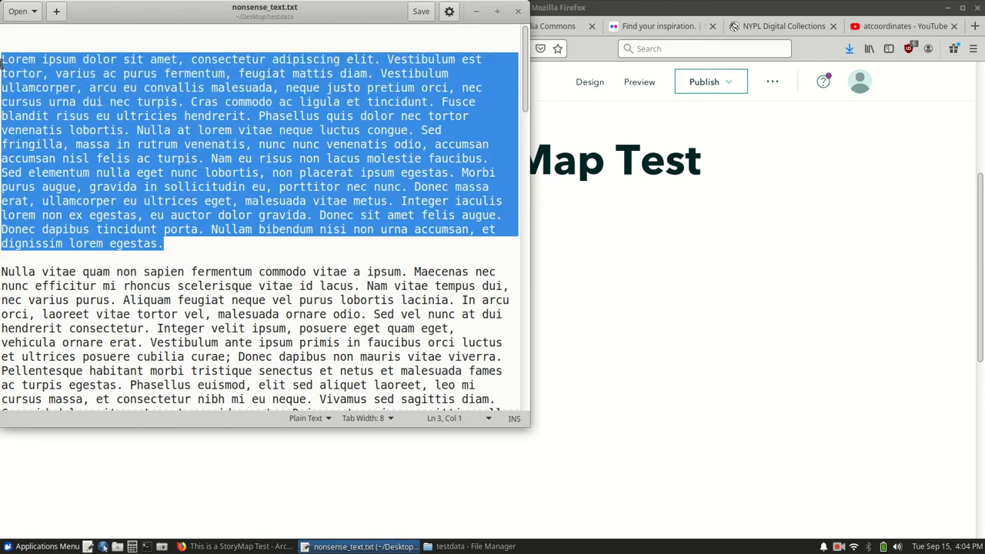
pyautogui.click(531, 7)
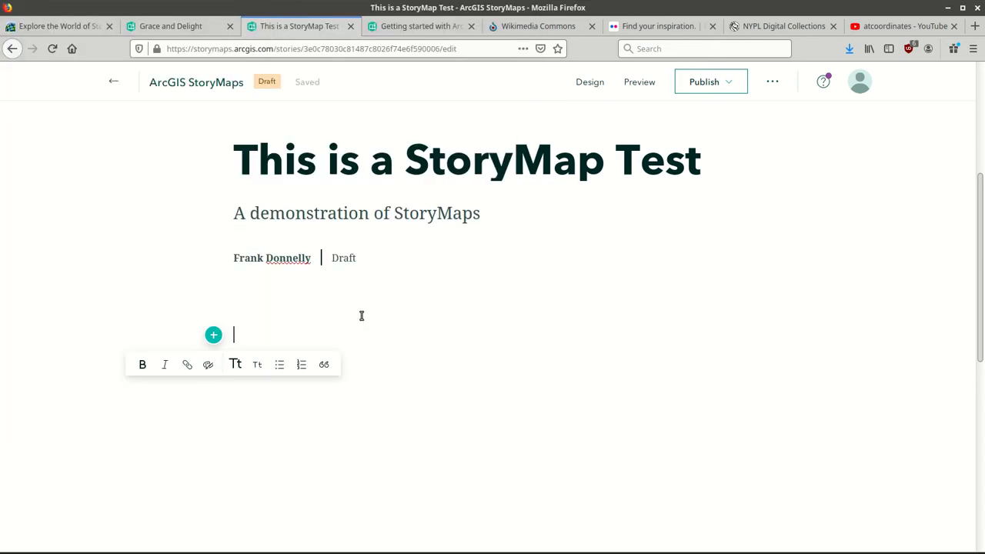
pyautogui.hotkey('ctrl', 'v')
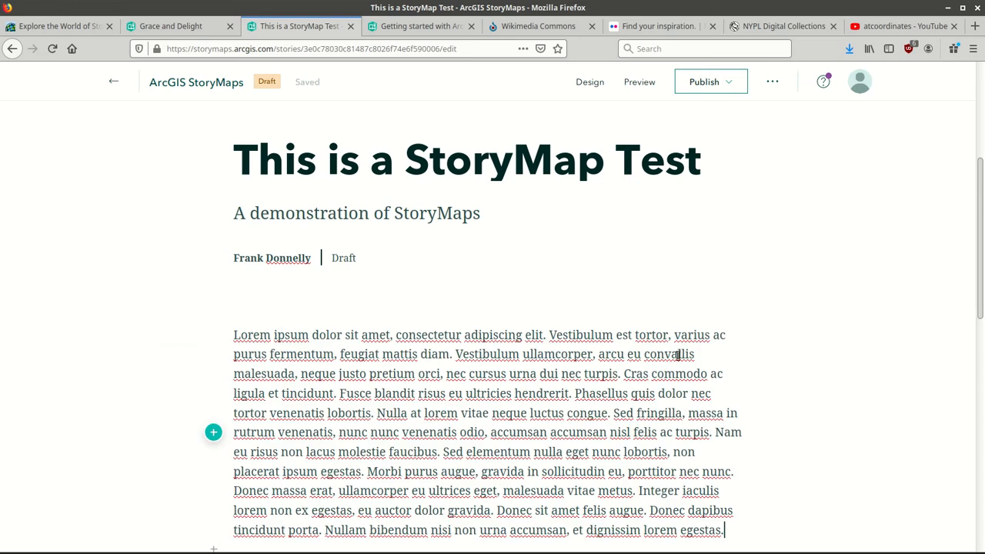
# Select the words 'feugiat mattis diam' in the body paragraph.
pyautogui.scroll(-2, 678, 353)
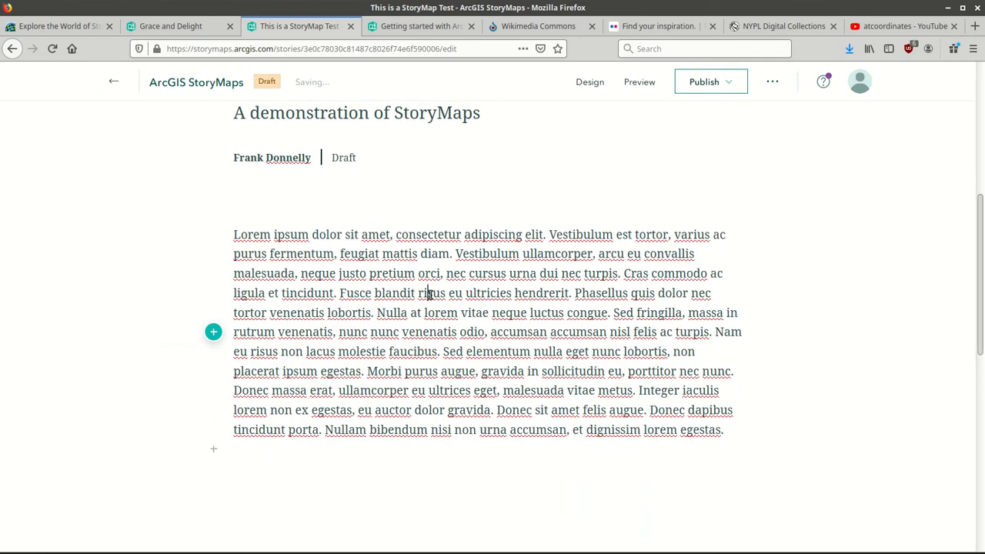
pyautogui.moveTo(296, 274); pyautogui.dragTo(283, 274)
pyautogui.click(286, 217)
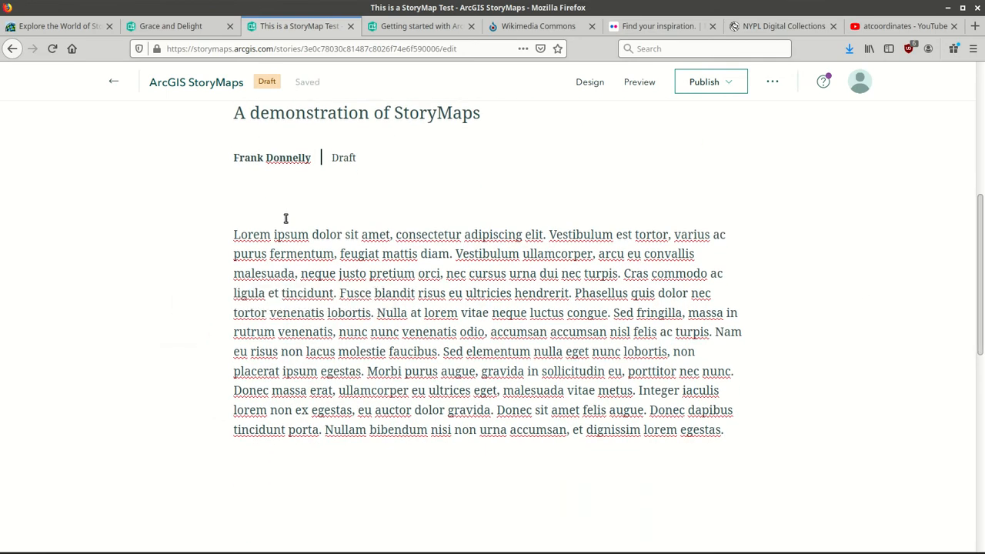
pyautogui.moveTo(285, 234); pyautogui.dragTo(416, 274)
pyautogui.click(285, 246)
pyautogui.click(338, 274)
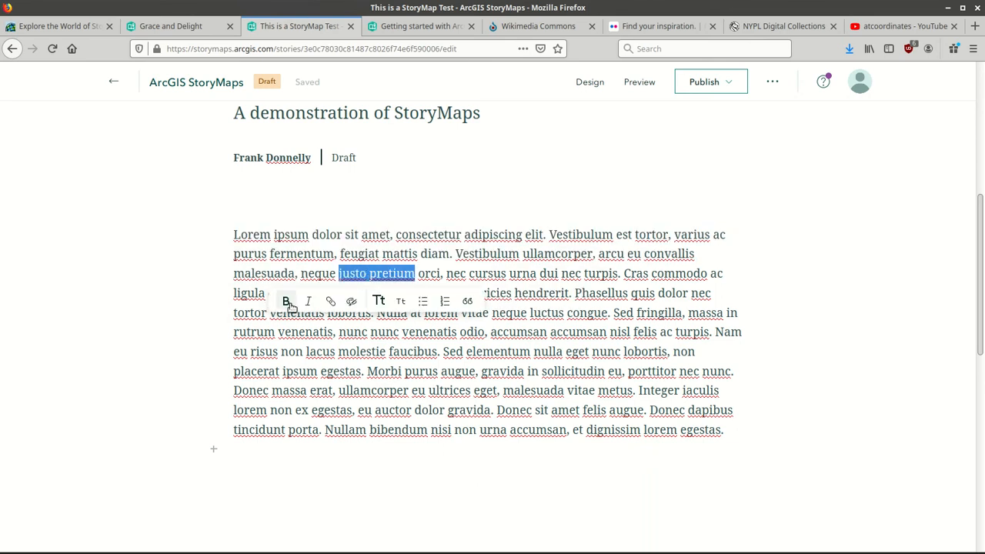
pyautogui.click(457, 356)
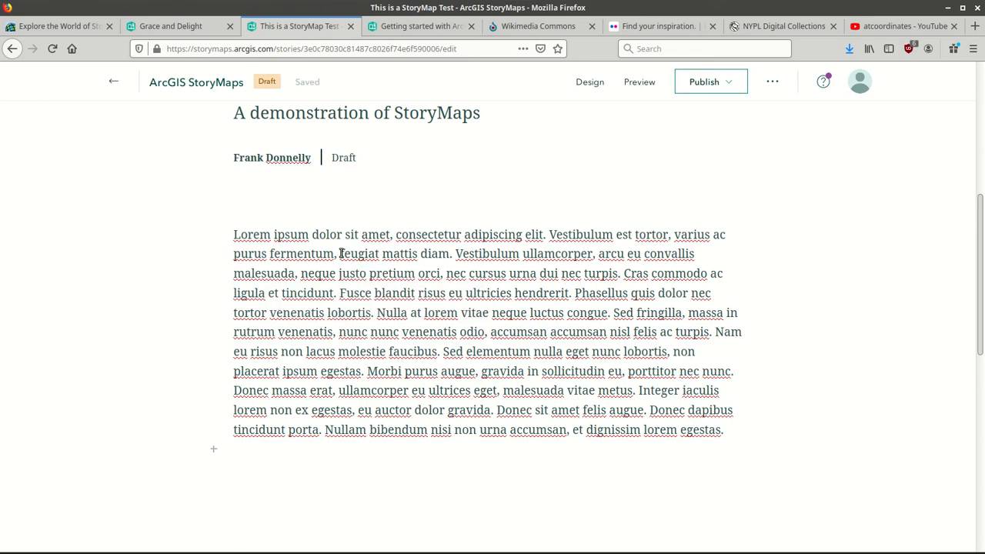
pyautogui.moveTo(341, 254); pyautogui.dragTo(447, 257)
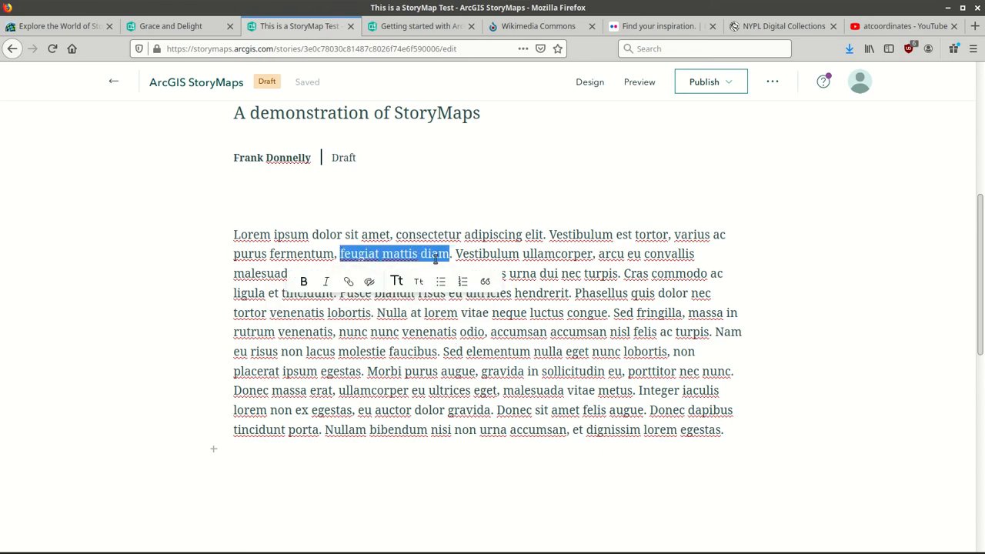
# Link the selected words to the Esri StoryMaps stories gallery page's URL.
pyautogui.click(350, 282)
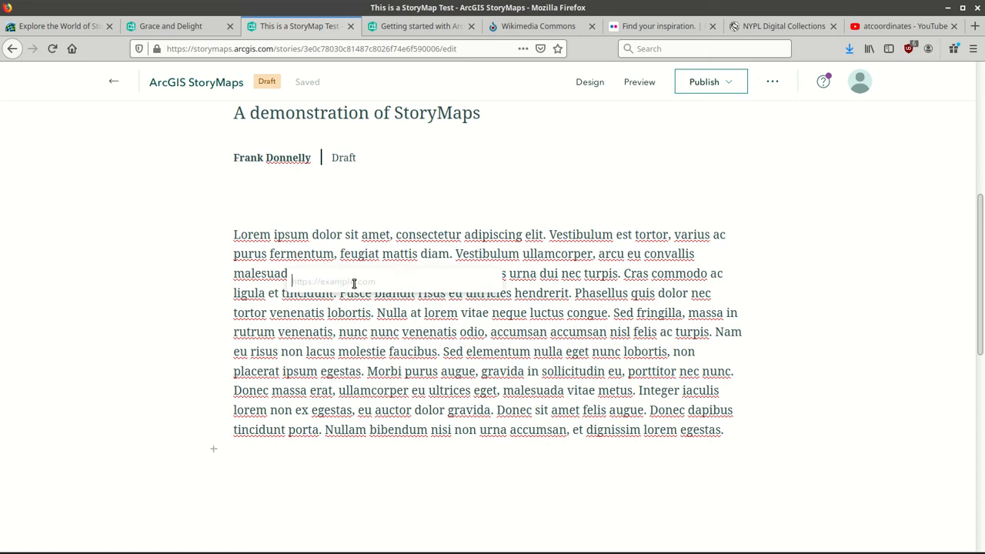
pyautogui.click(66, 23)
pyautogui.click(207, 49)
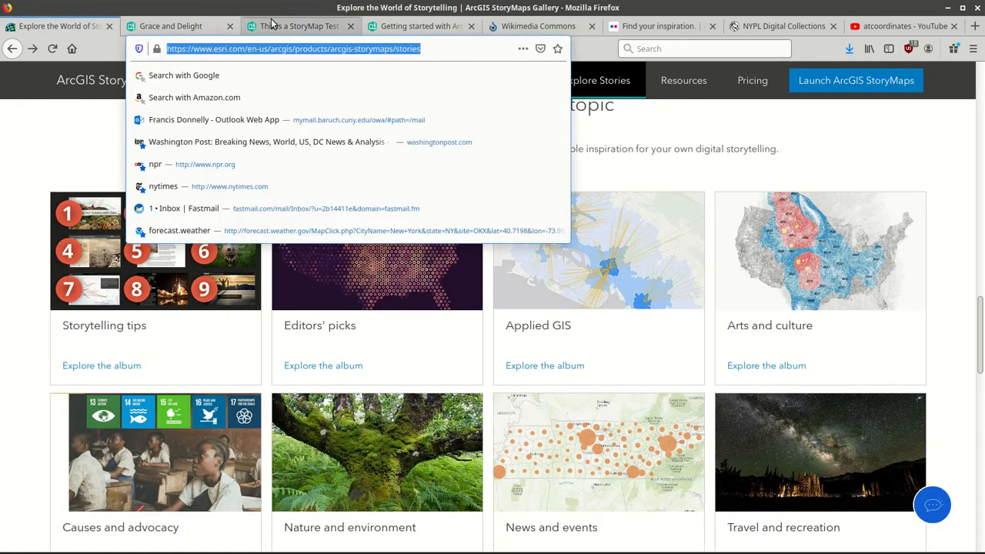
pyautogui.click(324, 26)
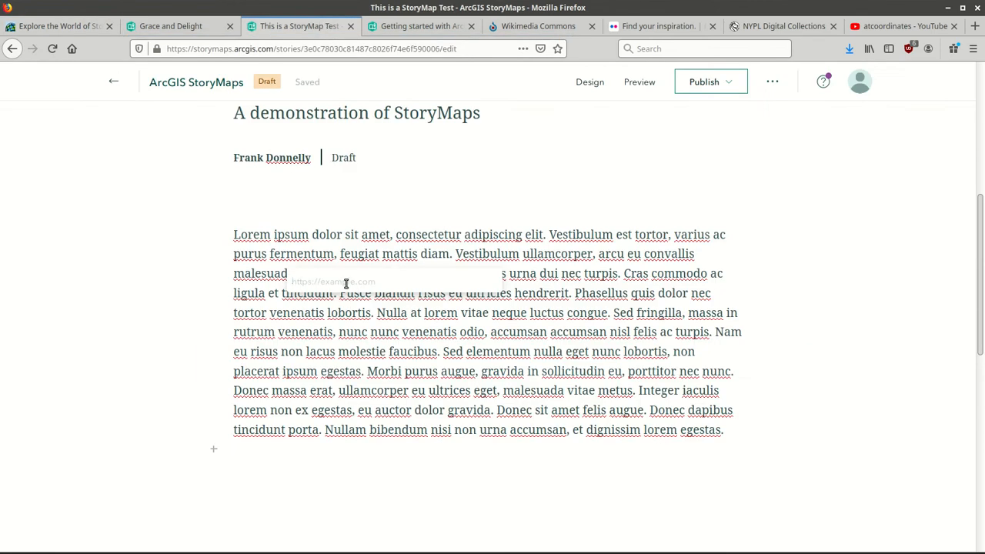
pyautogui.hotkey('ctrl', 'v')
pyautogui.press('Return')
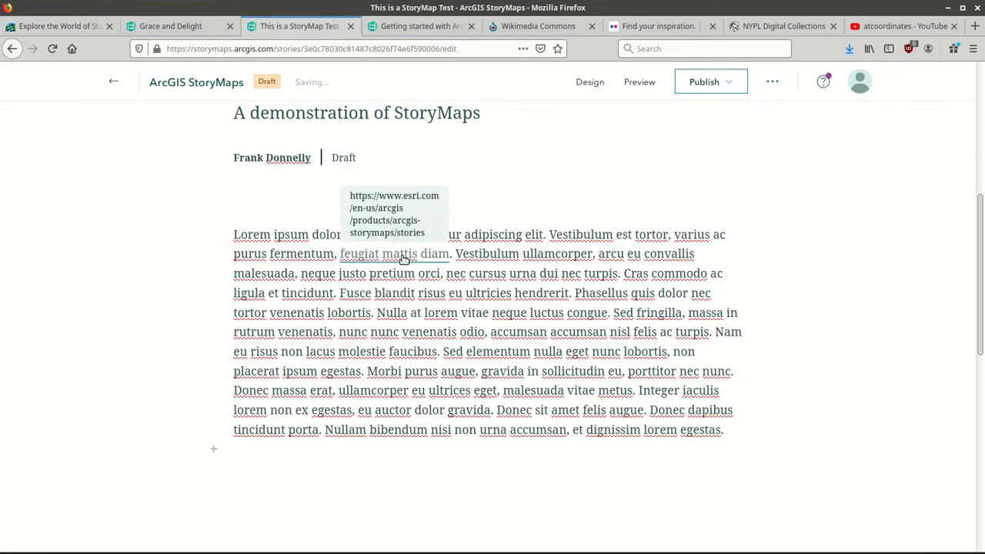
pyautogui.scroll(-4, 971, 321)
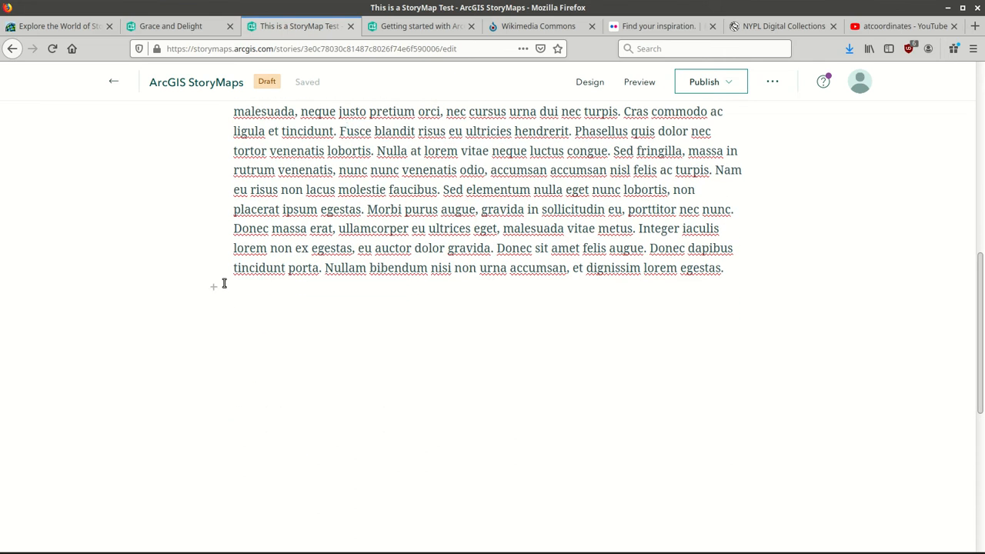
# Add a large heading reading 'First Section' below the lorem ipsum paragraph.
pyautogui.moveTo(212, 288)
pyautogui.click(213, 287)
pyautogui.moveTo(334, 346)
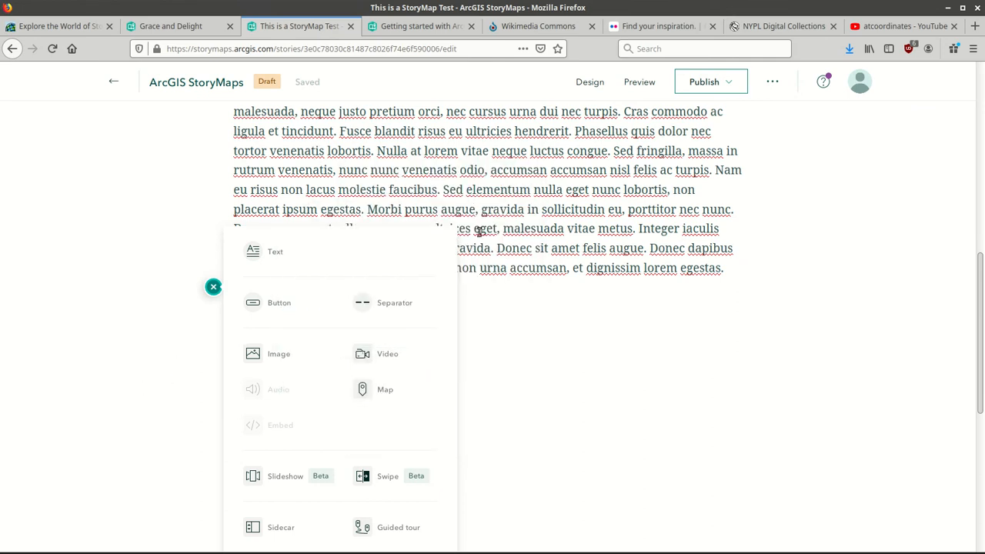
pyautogui.click(262, 255)
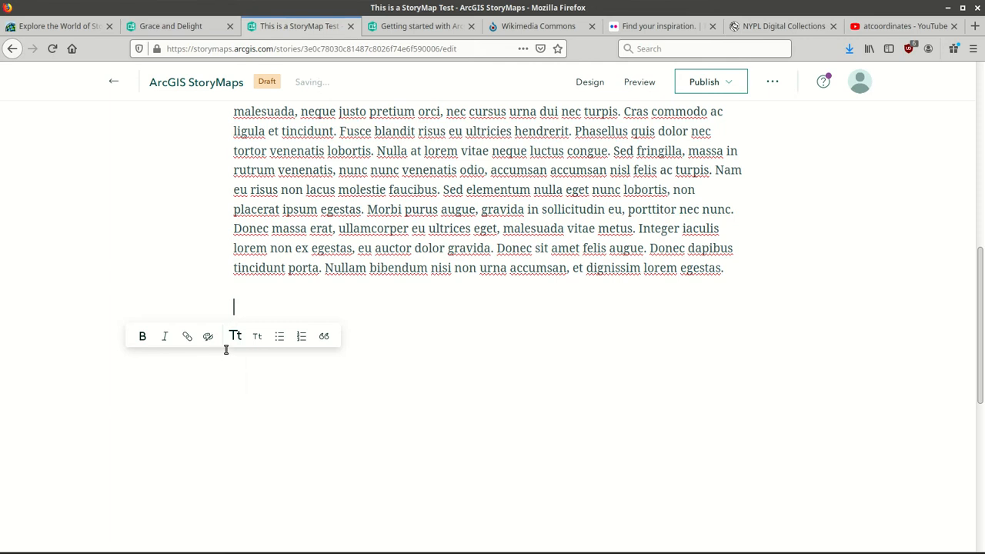
pyautogui.click(236, 337)
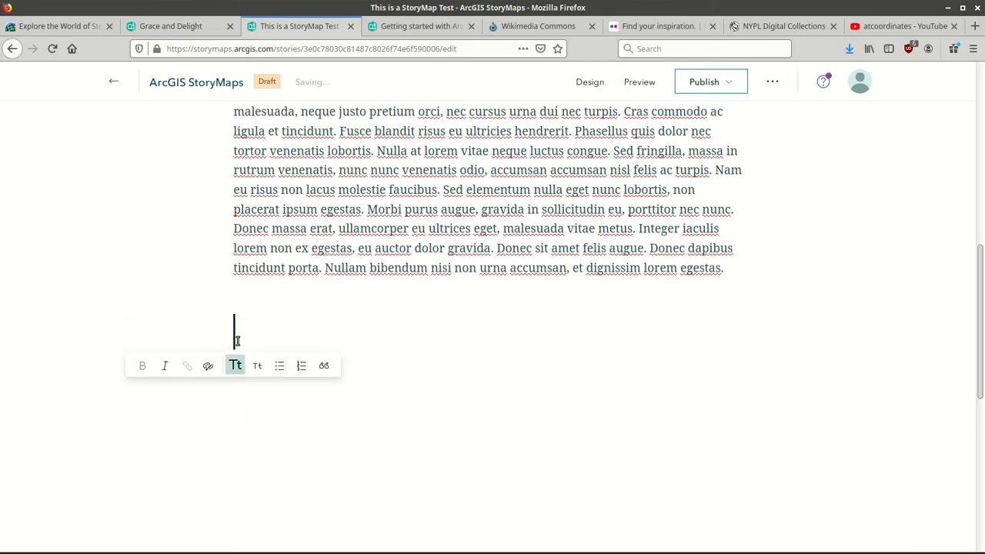
pyautogui.write('Fi')
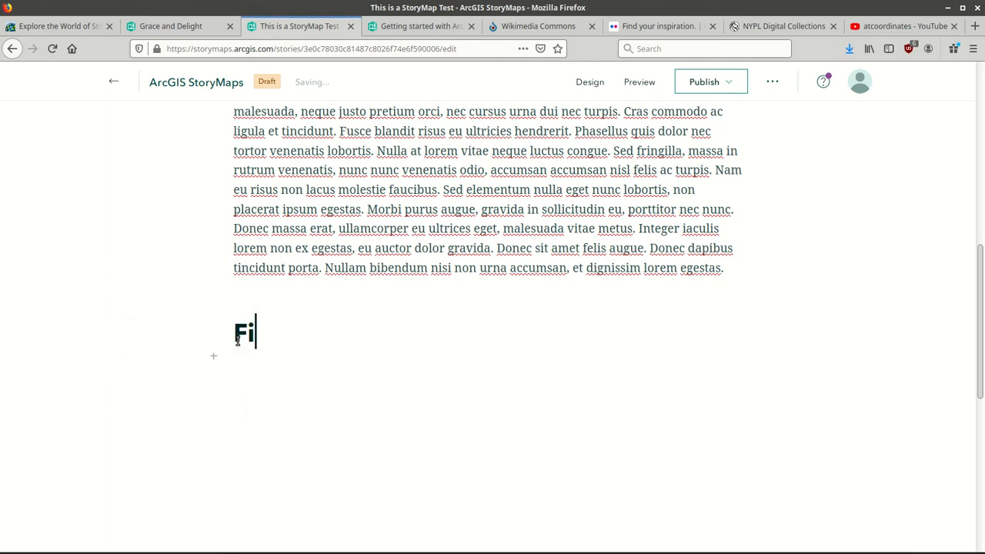
pyautogui.write('rst Section')
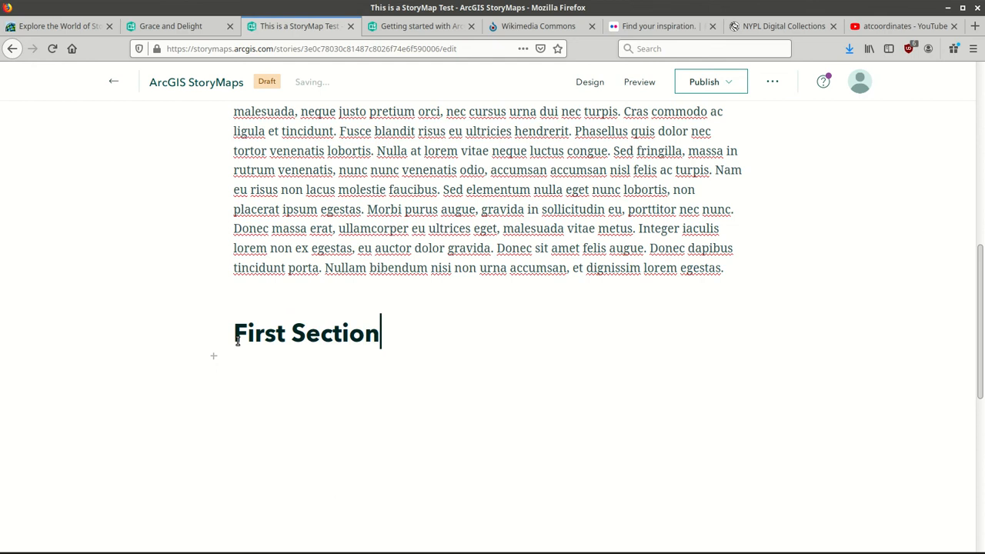
pyautogui.press('Return')
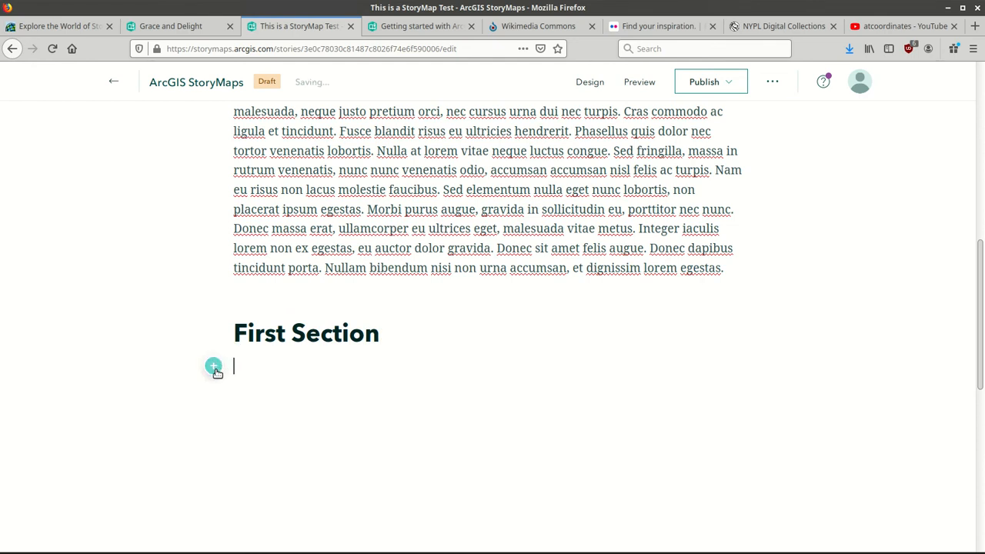
# Add an empty text block under the heading, then bring up the sample text file.
pyautogui.click(214, 366)
pyautogui.click(279, 258)
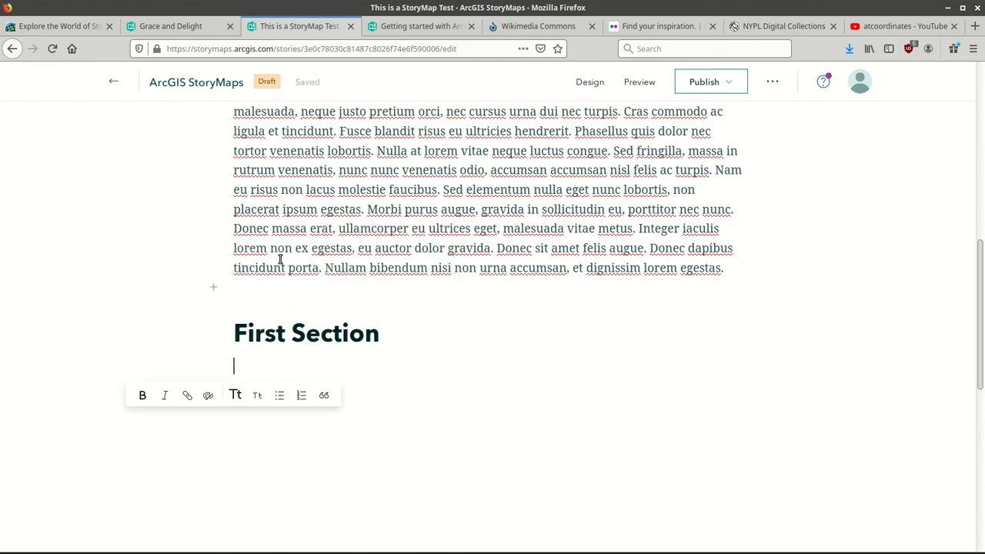
pyautogui.click(354, 547)
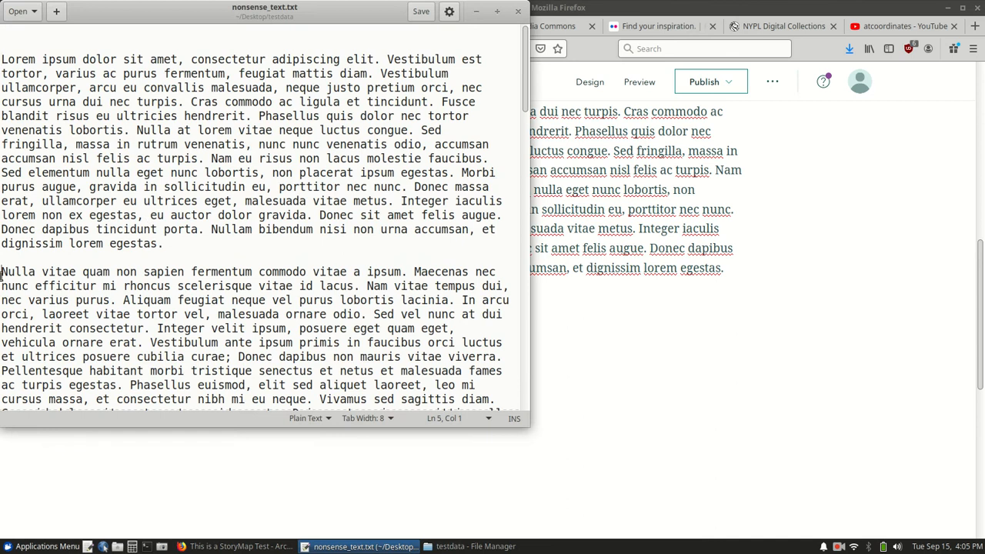
# Copy the 'Nulla vitae quam' paragraph from gedit and paste it under First Section.
pyautogui.moveTo(2, 273); pyautogui.dragTo(424, 270)
pyautogui.hotkey('ctrl', 'c')
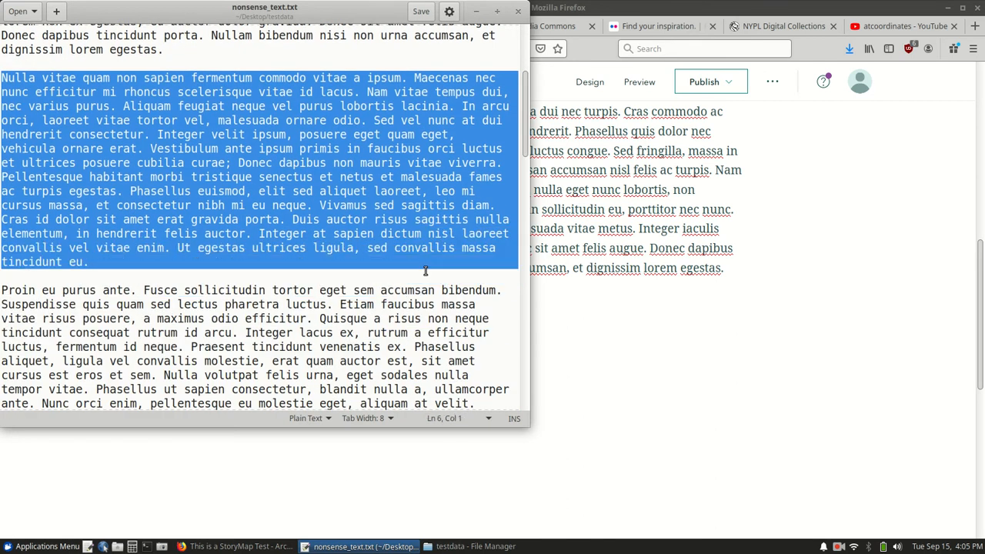
pyautogui.click(600, 6)
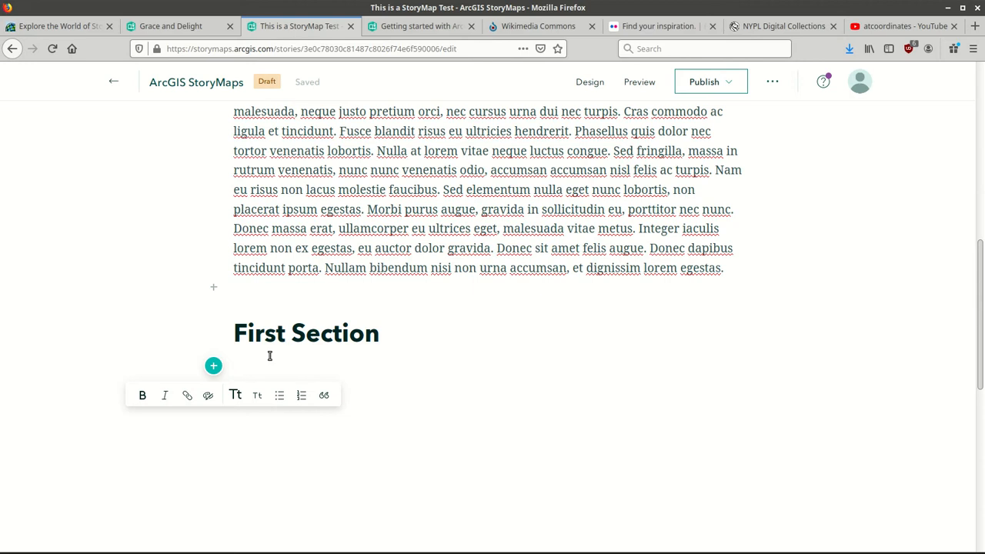
pyautogui.hotkey('ctrl', 'v')
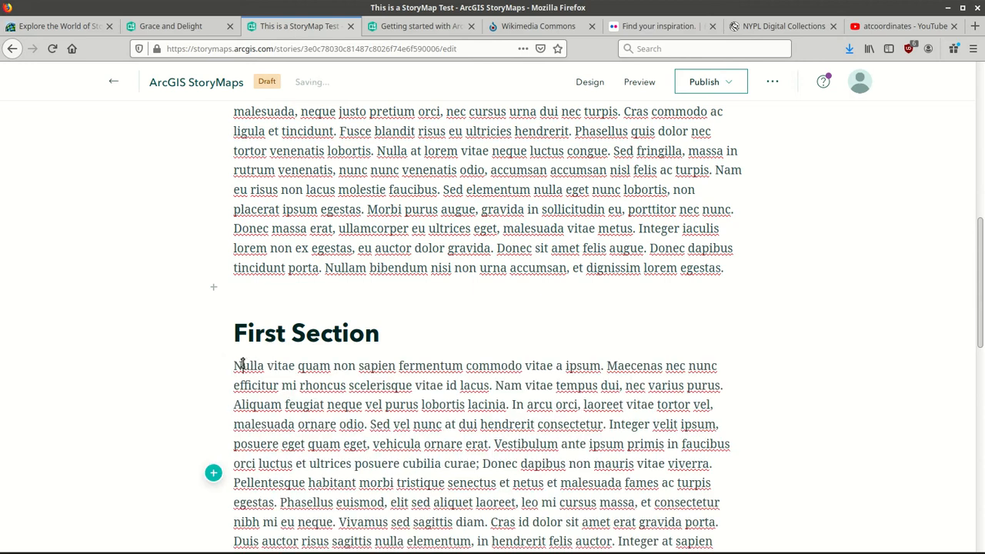
# Look through text options and colour choices for the pasted paragraph without changing anything.
pyautogui.moveTo(242, 364); pyautogui.dragTo(398, 367)
pyautogui.rightClick(400, 368)
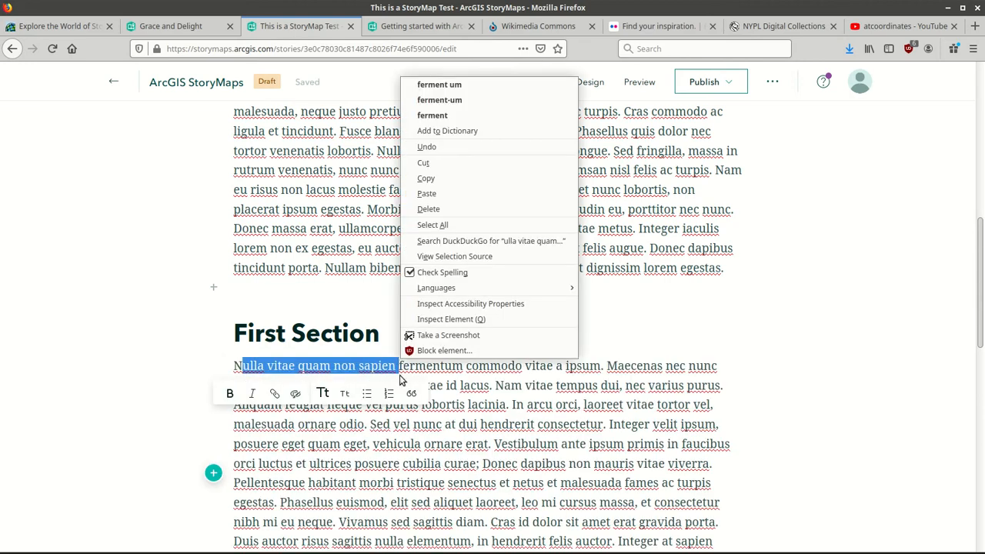
pyautogui.click(400, 379)
pyautogui.doubleClick(401, 424)
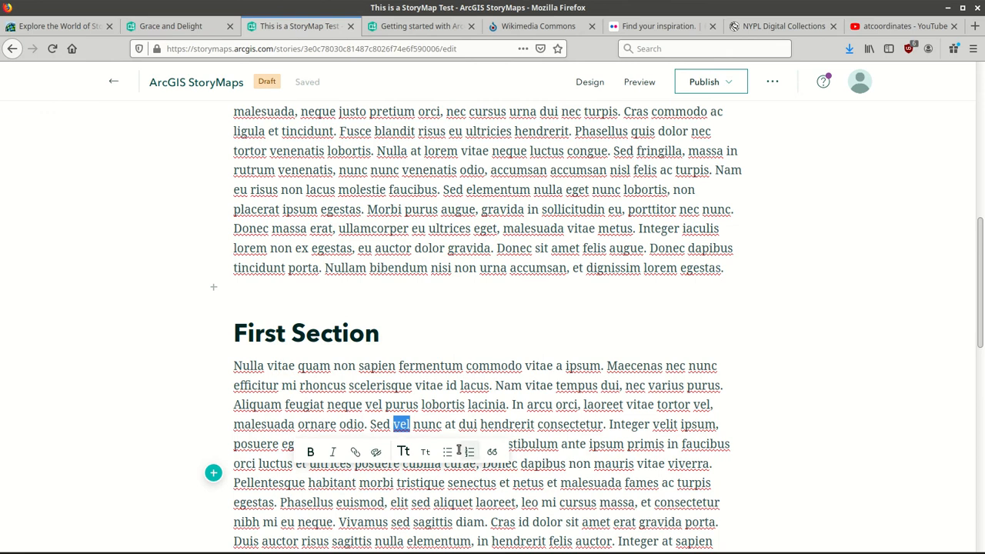
pyautogui.click(381, 454)
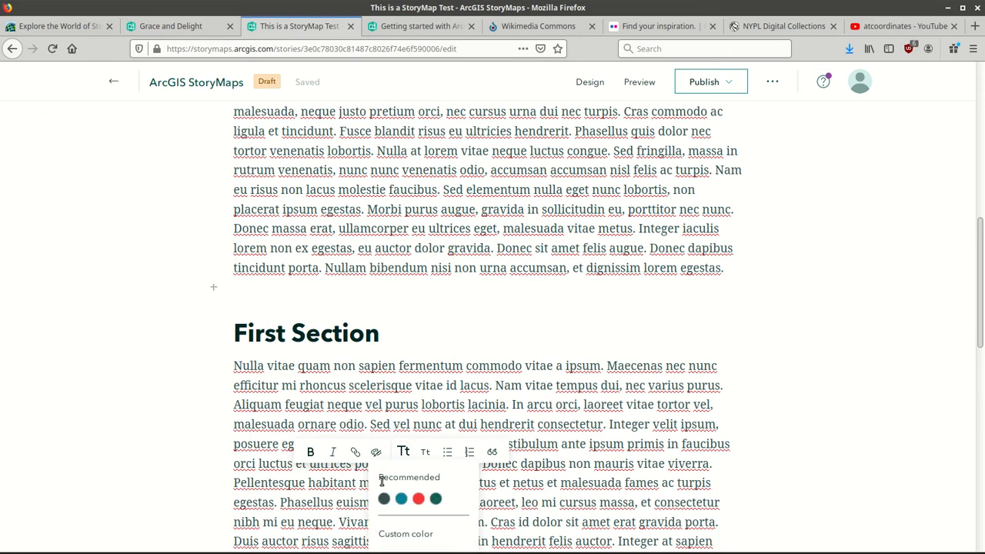
pyautogui.click(606, 368)
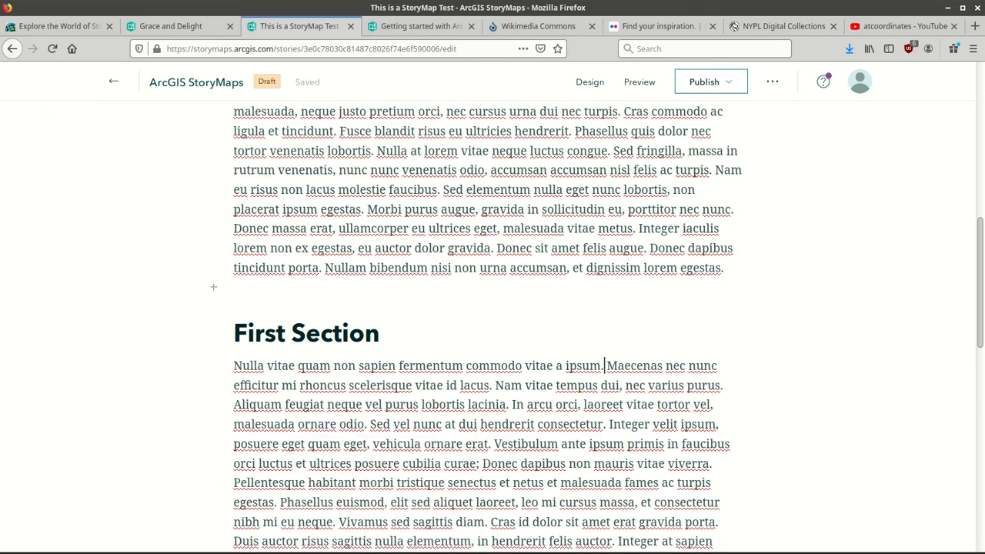
pyautogui.moveTo(982, 255); pyautogui.dragTo(982, 336)
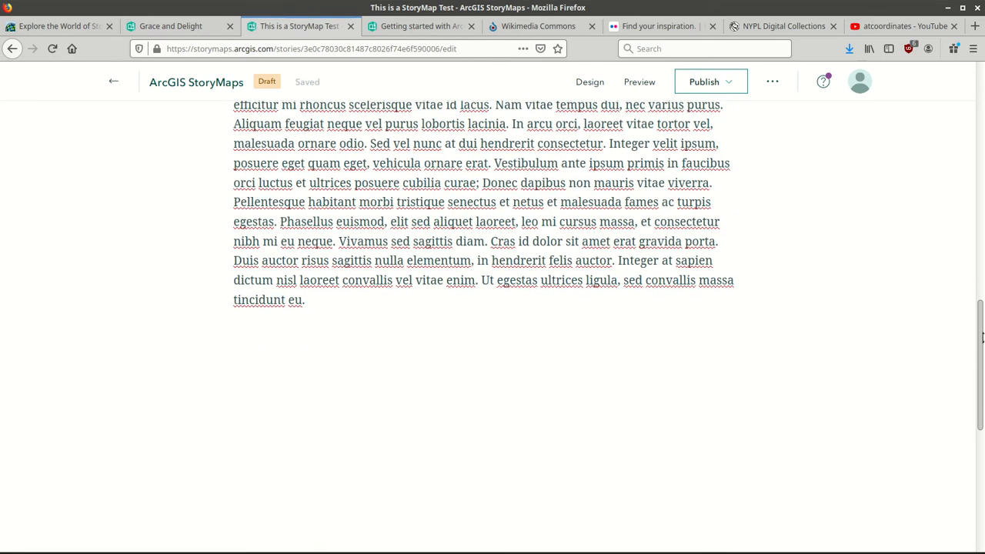
pyautogui.click(322, 297)
# Add an image block and upload IMG_20190706_152506.jpg from the file manager into it.
pyautogui.press('Return')
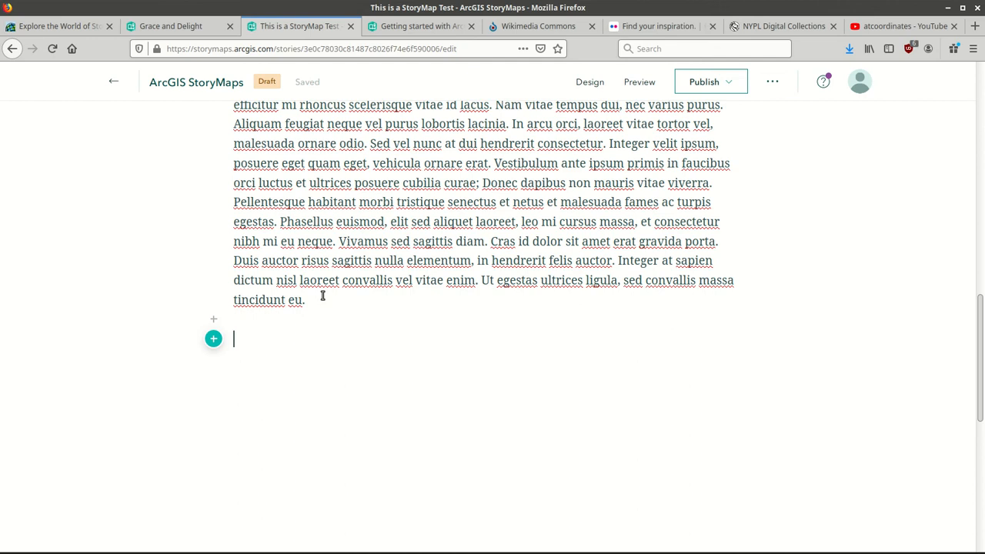
pyautogui.click(213, 339)
pyautogui.click(256, 353)
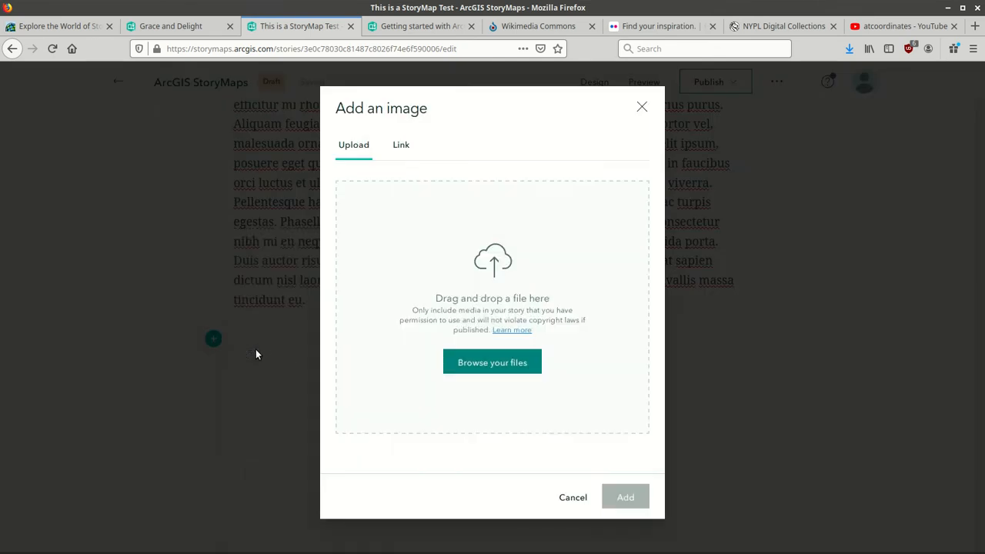
pyautogui.click(462, 547)
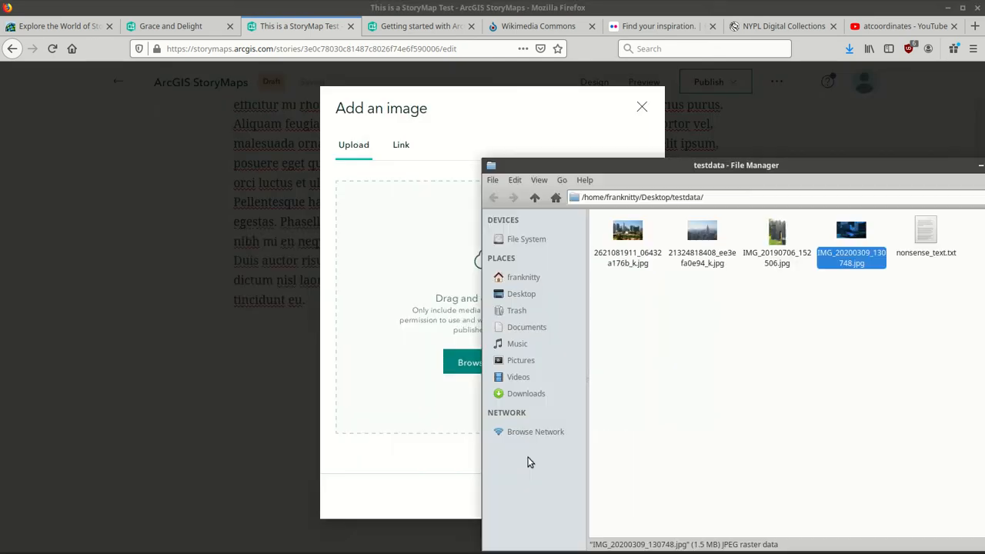
pyautogui.moveTo(777, 232); pyautogui.dragTo(422, 290)
pyautogui.click(583, 99)
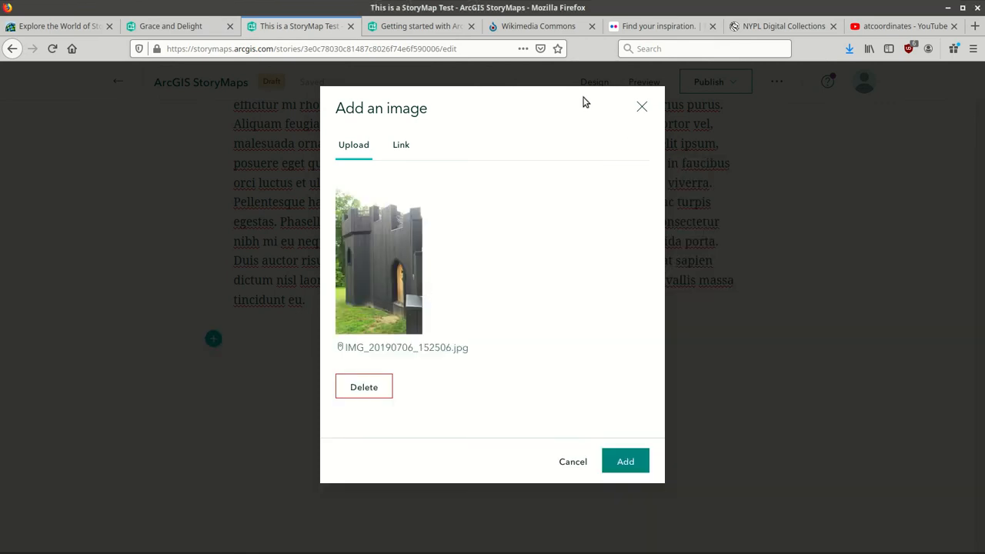
pyautogui.click(627, 460)
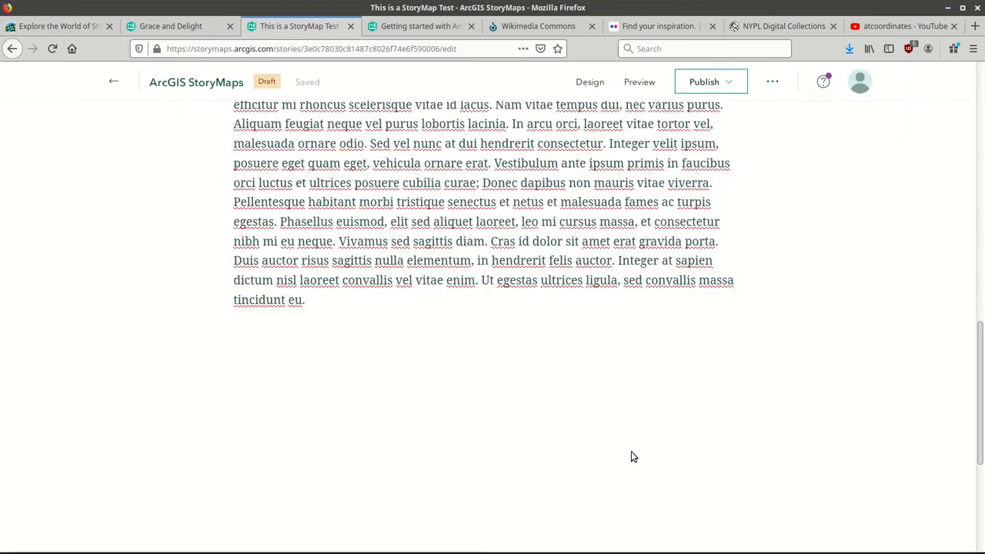
# Write the caption 'Castle For Sale or Rent!' under the photo, correcting a typo.
pyautogui.scroll(-10, 487, 327)
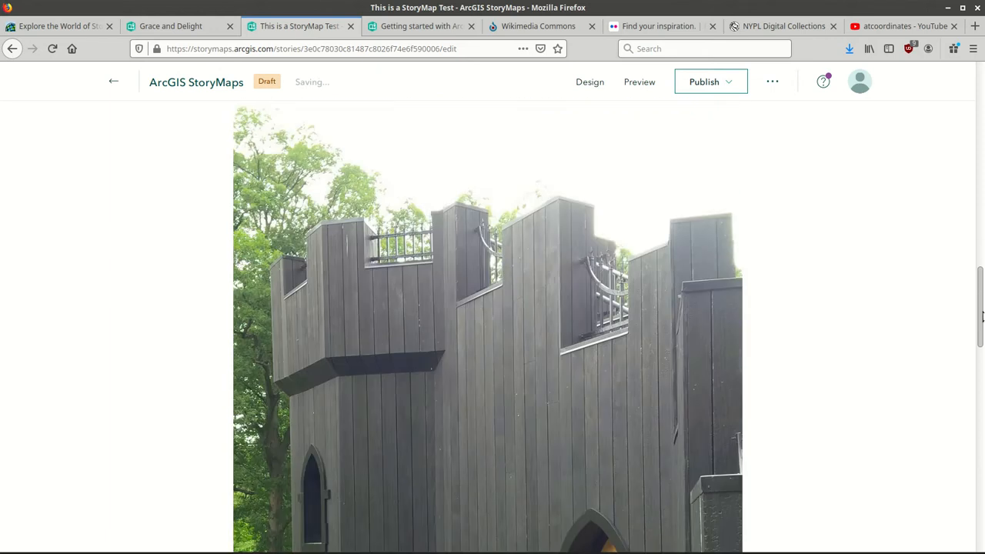
pyautogui.scroll(-2, 488, 327)
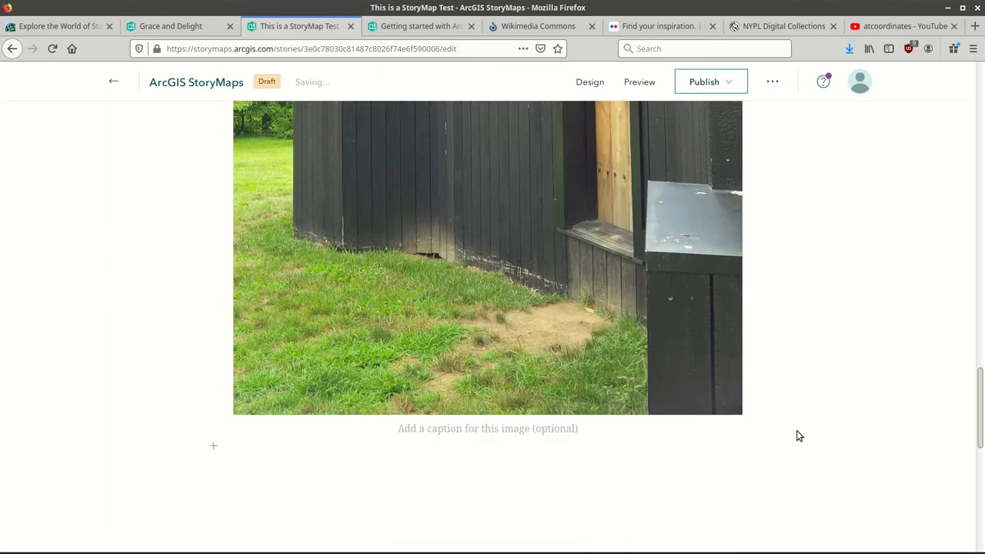
pyautogui.click(436, 429)
pyautogui.write('Castle')
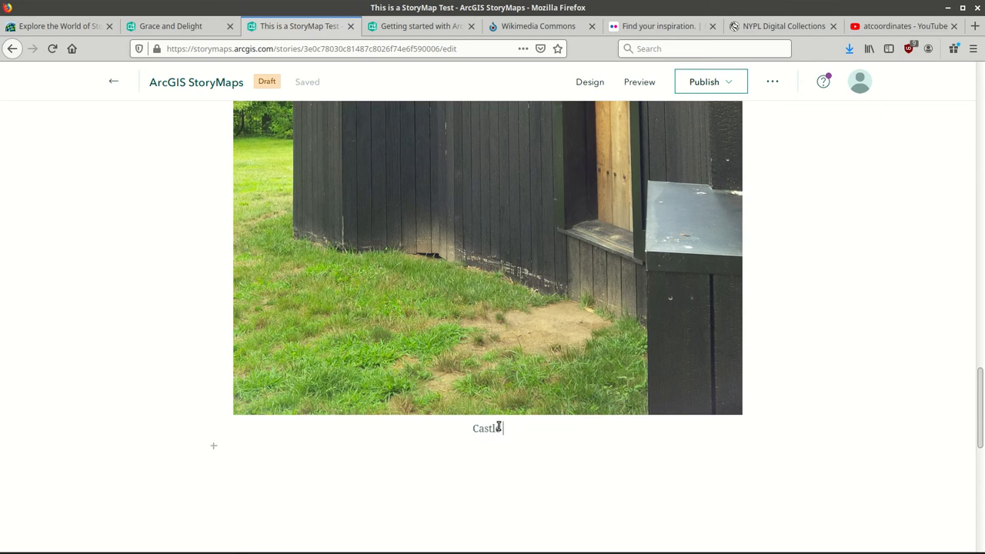
pyautogui.write(' For Saler o')
pyautogui.press('BackSpace')
pyautogui.press('BackSpace')
pyautogui.press('BackSpace')
pyautogui.write('or Rent!')
pyautogui.press('Return')
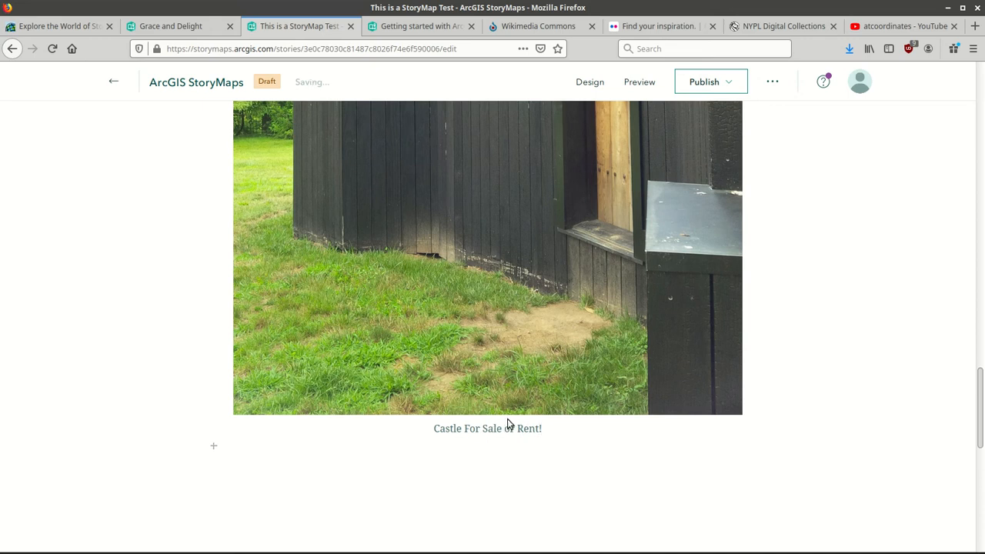
pyautogui.moveTo(981, 388); pyautogui.dragTo(981, 267)
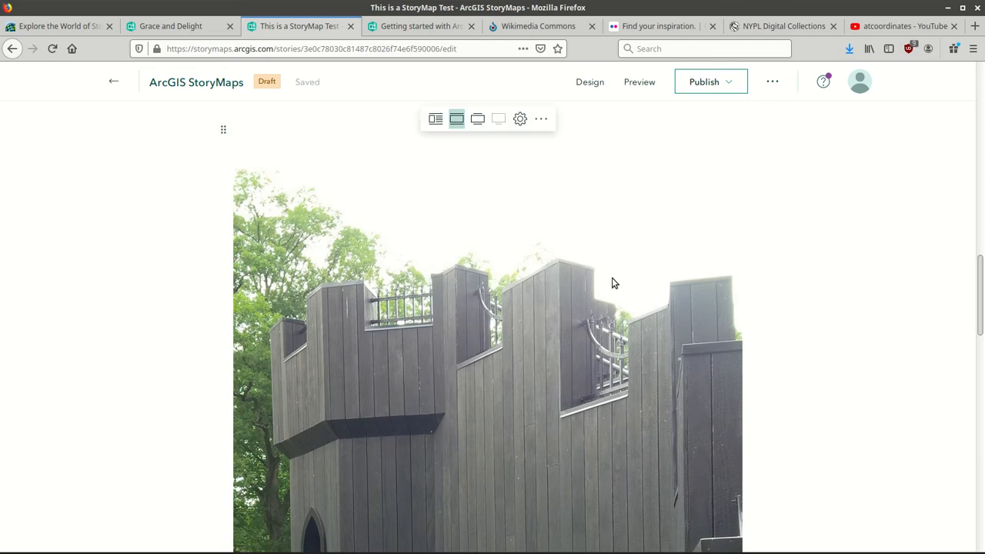
# Set the castle photo's alternative text to 'Castle' in its image options.
pyautogui.click(521, 121)
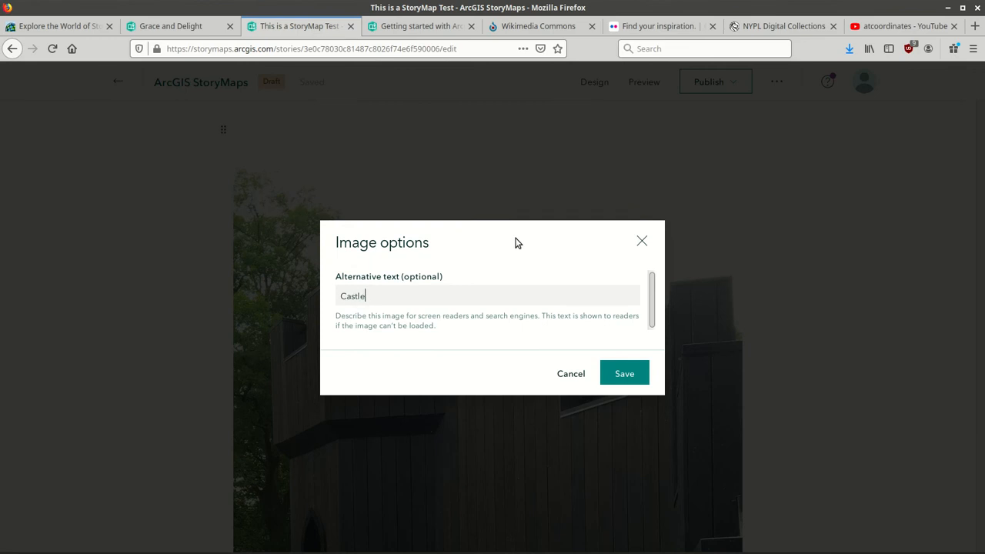
pyautogui.click(631, 374)
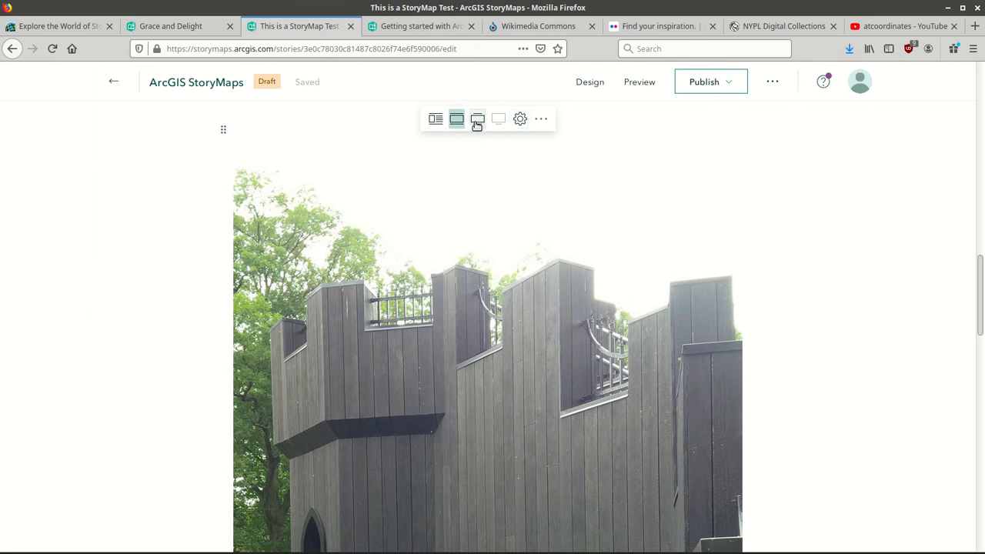
# Try Large width, return to Medium, then switch the castle photo to float layout.
pyautogui.click(477, 121)
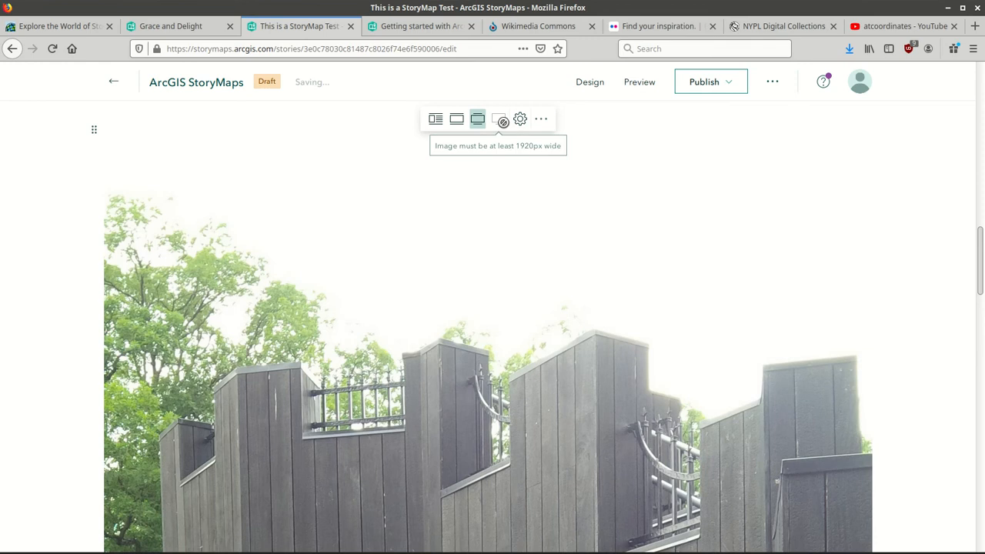
pyautogui.click(454, 121)
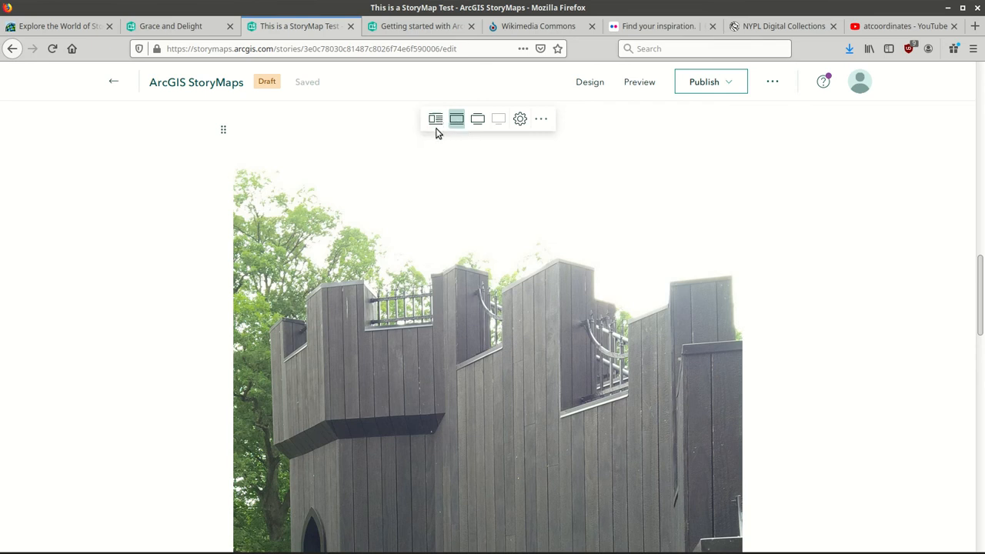
pyautogui.click(436, 123)
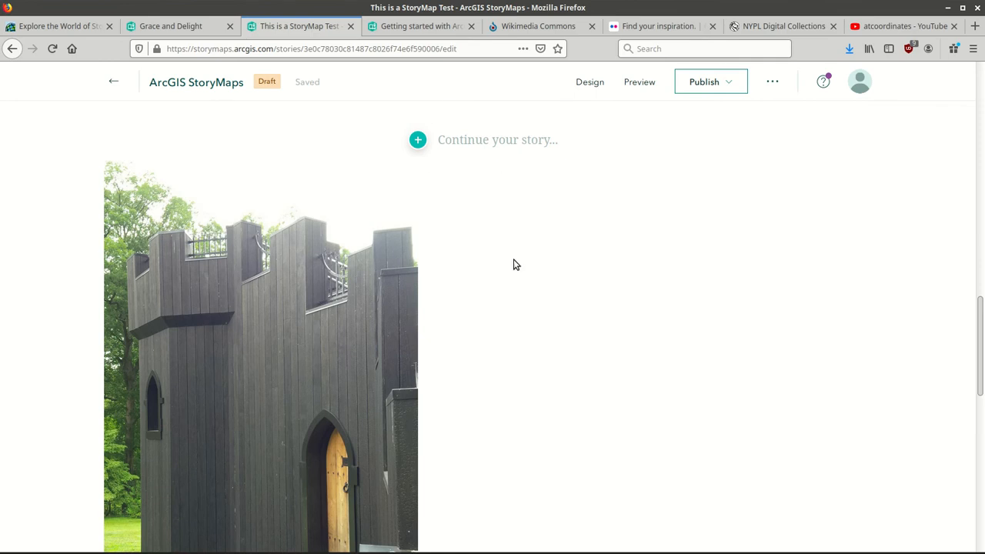
pyautogui.click(418, 139)
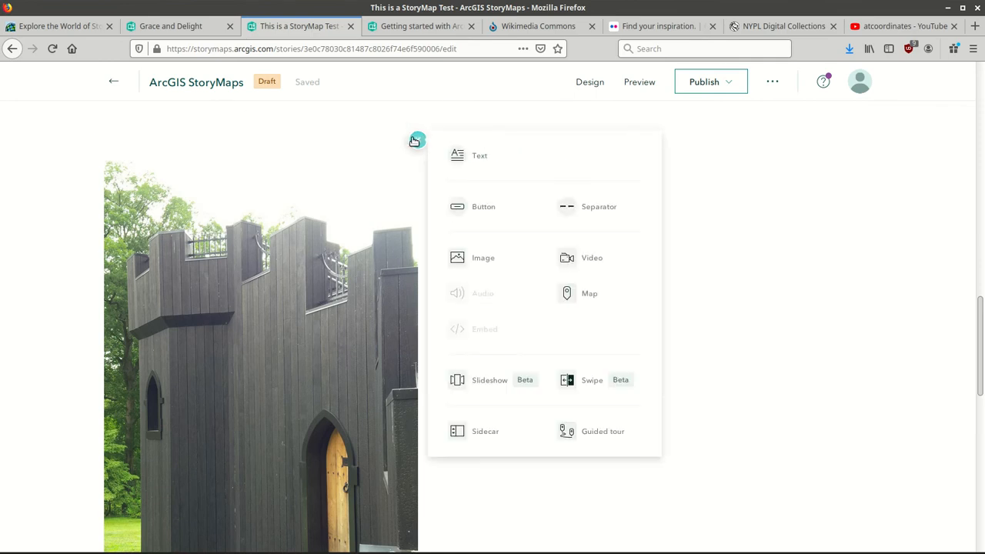
# Add a text block beside the photo and select the paragraphs from 'Proin eu purus ante.' in gedit.
pyautogui.click(487, 163)
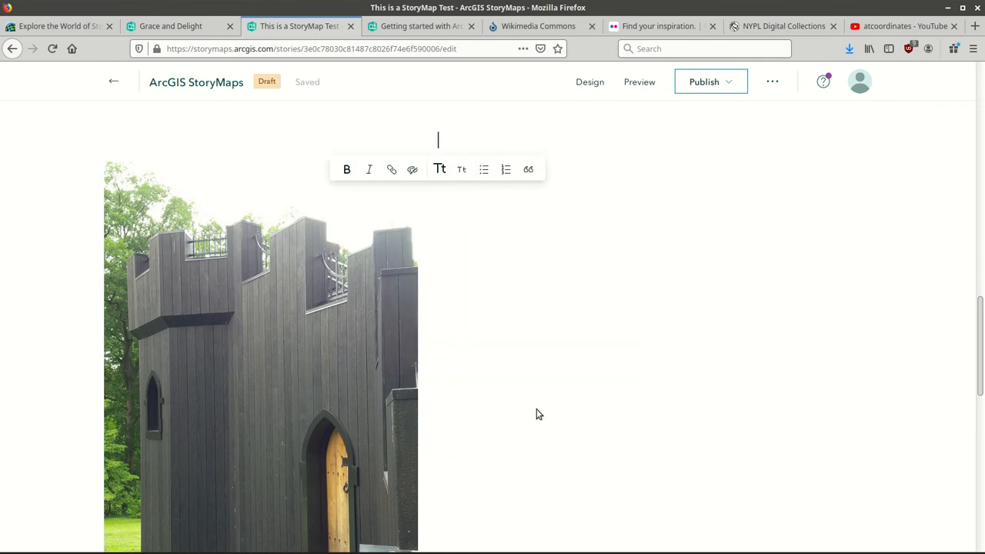
pyautogui.click(361, 547)
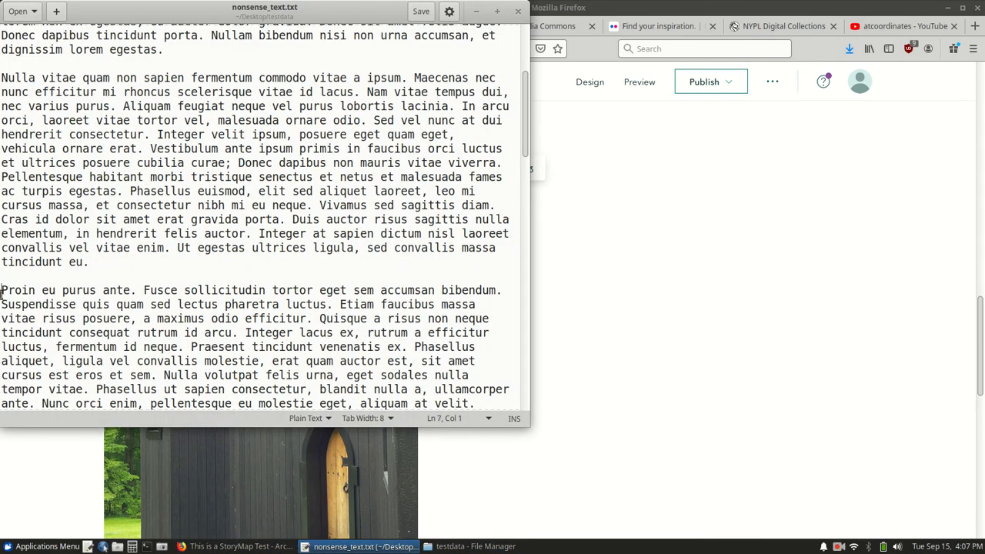
pyautogui.moveTo(1, 291); pyautogui.dragTo(275, 290)
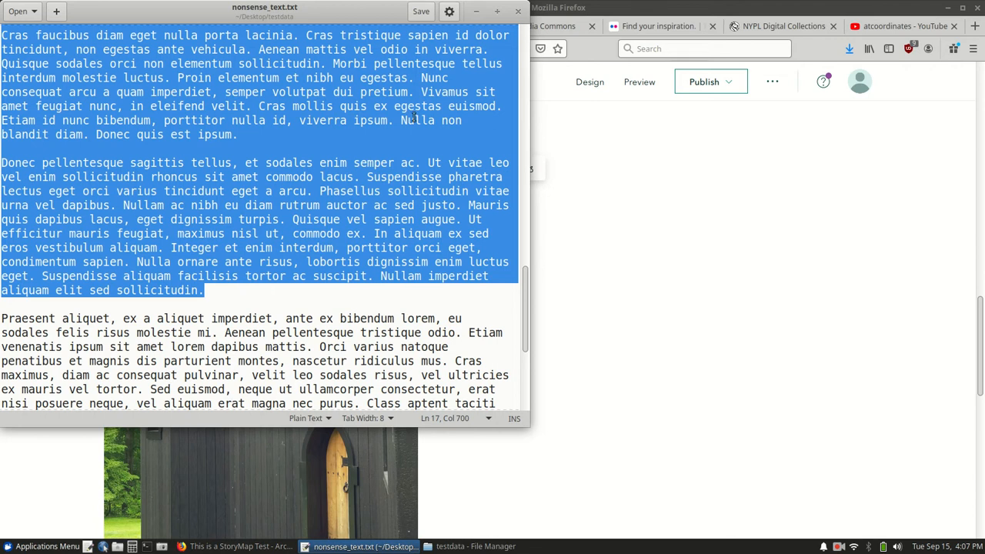
pyautogui.click(584, 7)
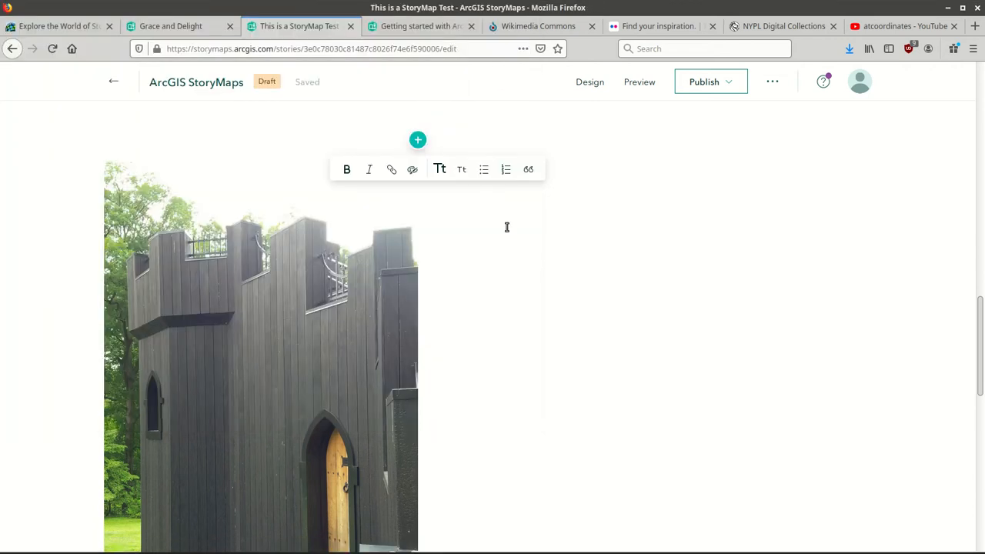
# Paste the lorem-ipsum paragraphs beside the photo, start a new paragraph, then open Wikimedia Commons.
pyautogui.hotkey('ctrl', 'v')
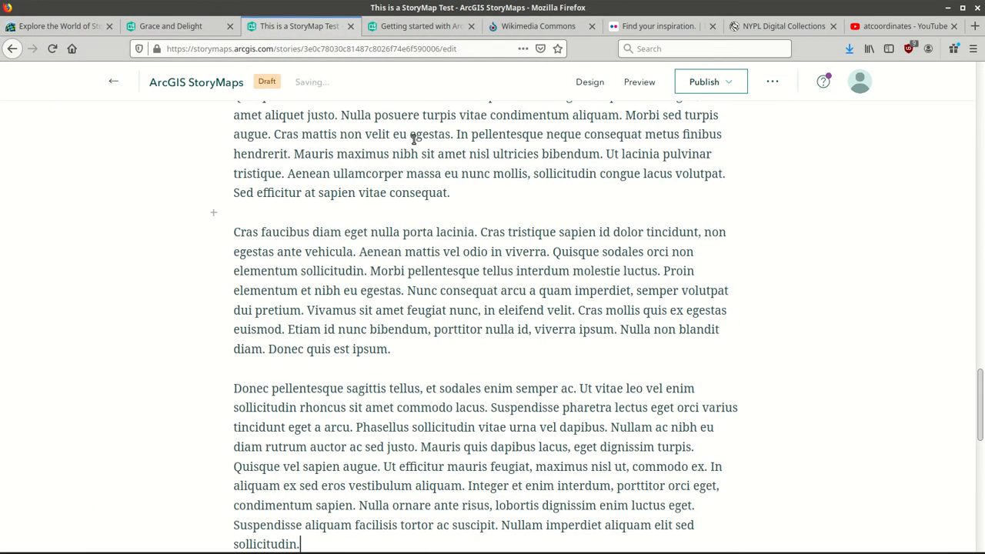
pyautogui.scroll(-10, 493, 323)
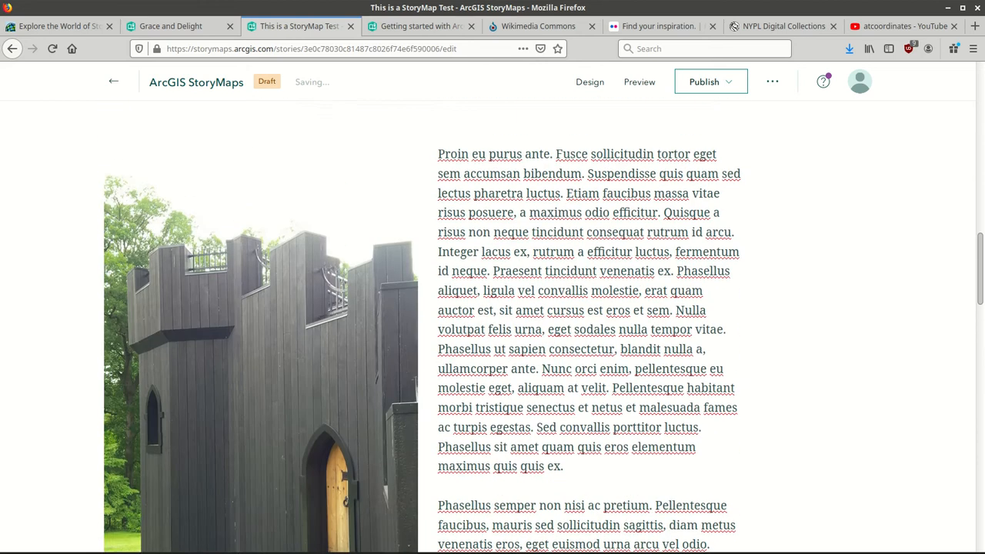
pyautogui.scroll(1, 422, 350)
pyautogui.scroll(-2, 422, 350)
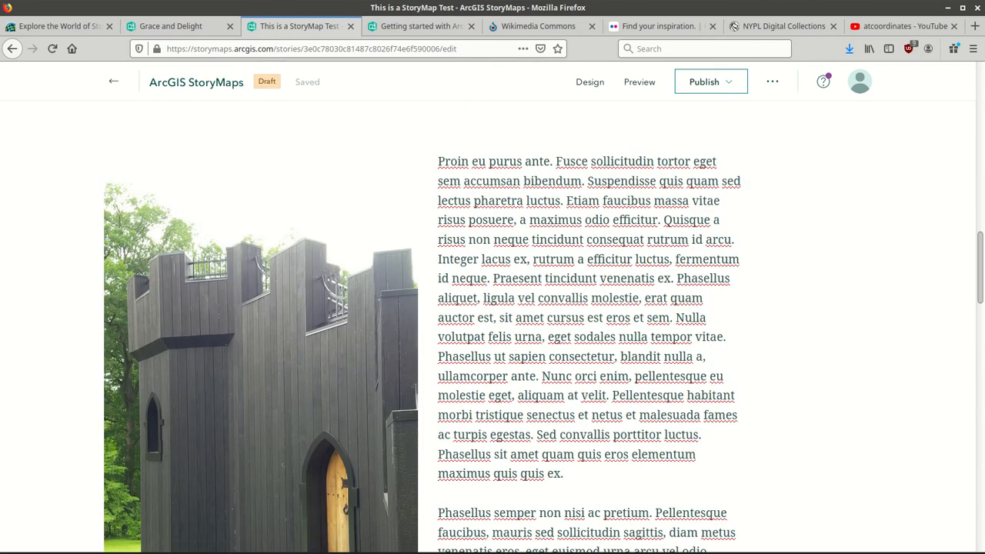
pyautogui.moveTo(377, 209)
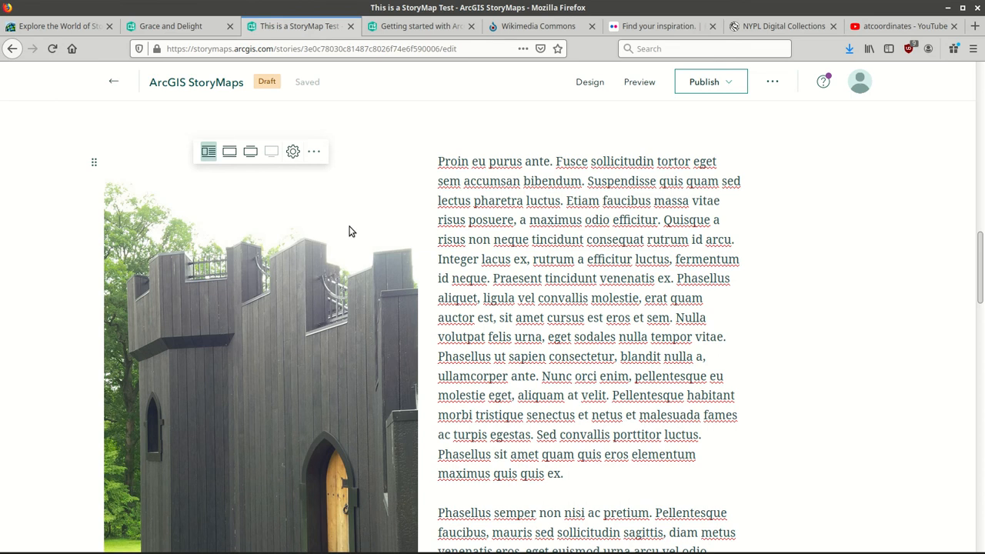
pyautogui.scroll(-6, 416, 492)
pyautogui.scroll(-10, 588, 400)
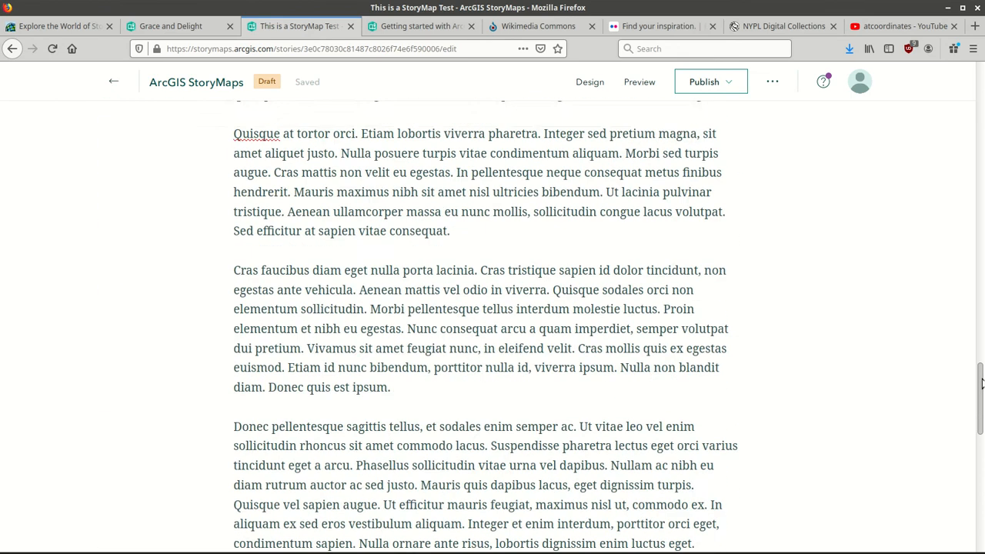
pyautogui.click(472, 316)
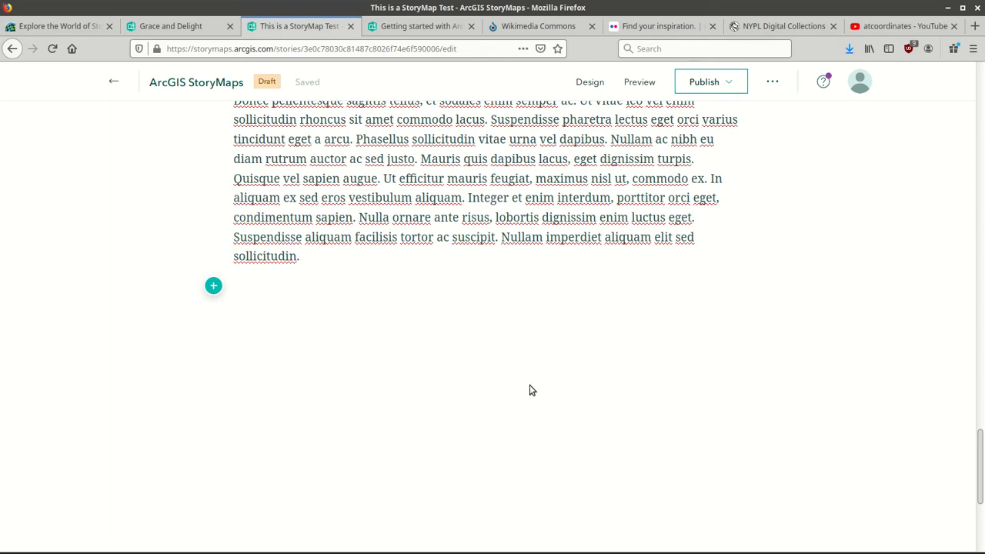
pyautogui.click(554, 28)
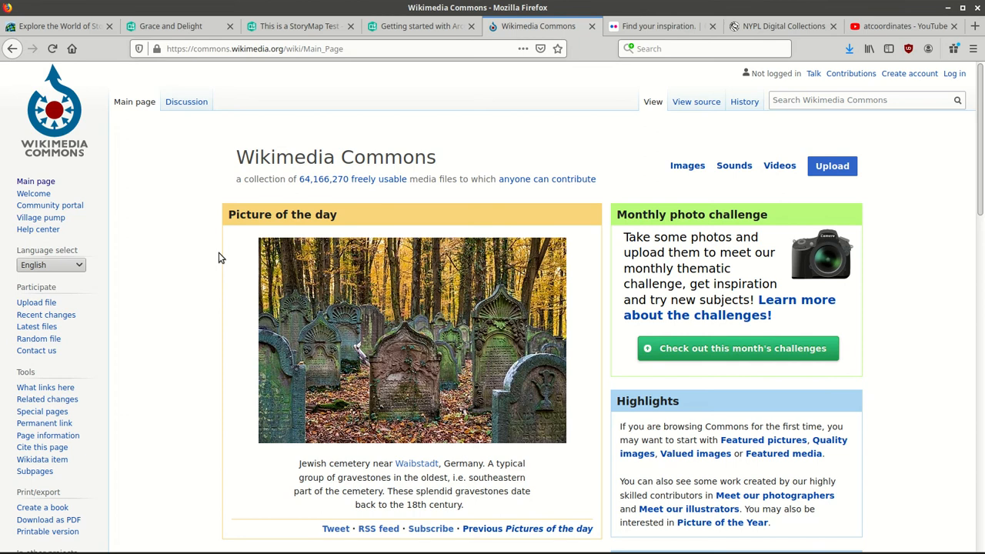
# Search Flickr for 'manhattan' and filter the photos to All creative commons licences.
pyautogui.click(642, 29)
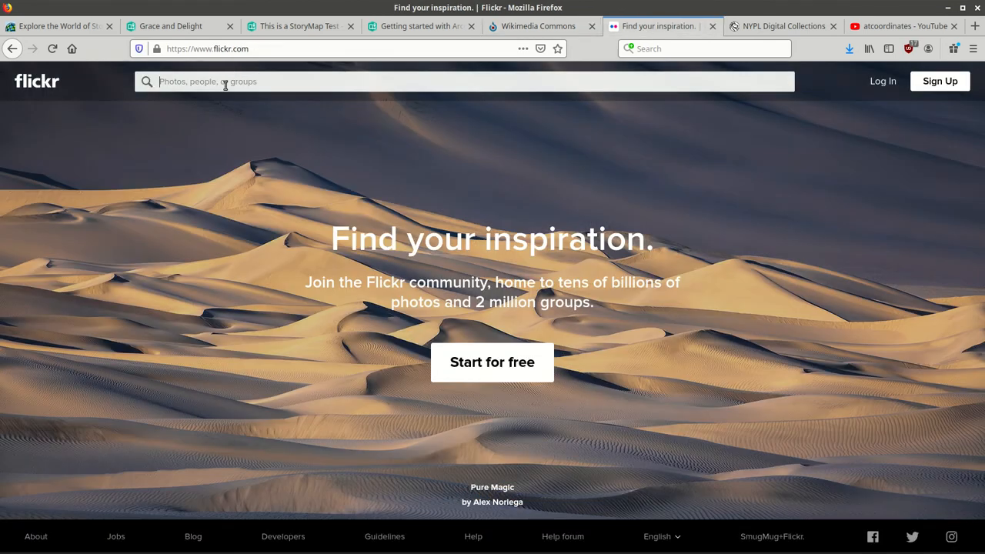
pyautogui.write('manhatta')
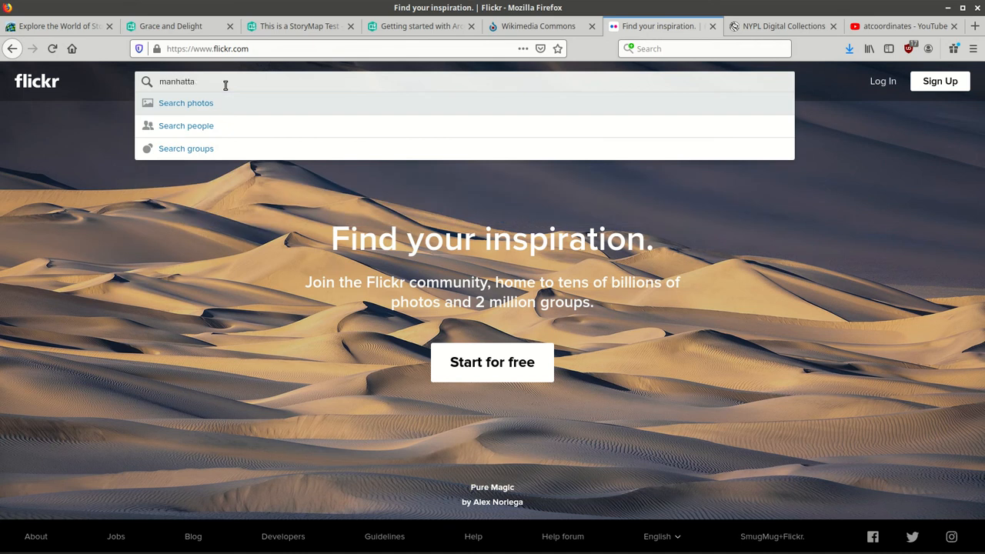
pyautogui.write('n')
pyautogui.press('Return')
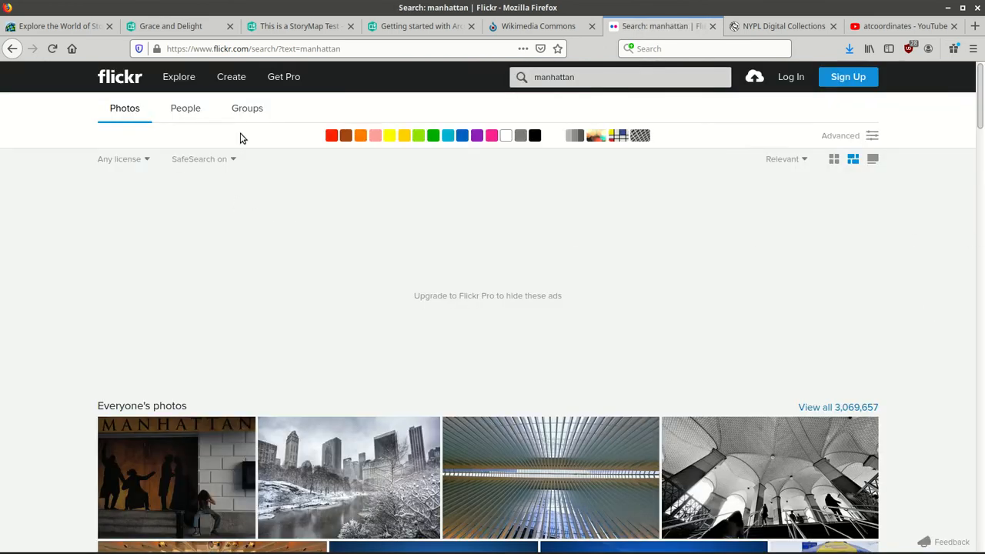
pyautogui.click(147, 160)
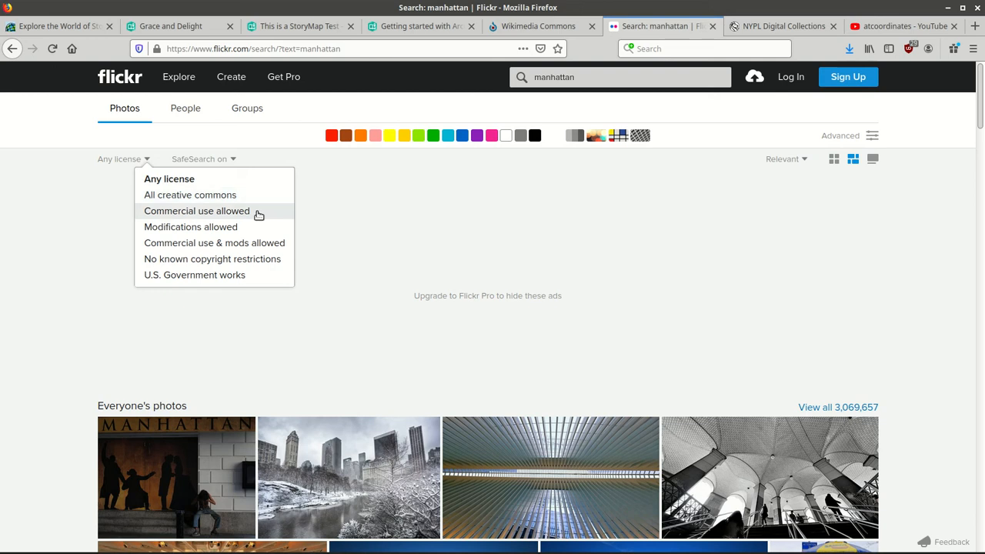
pyautogui.click(232, 197)
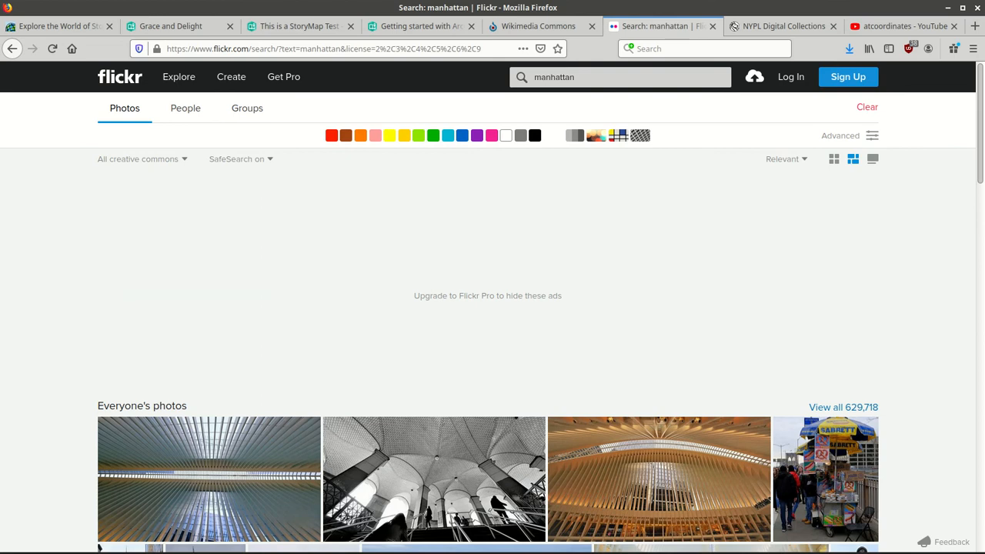
pyautogui.scroll(-4, 488, 362)
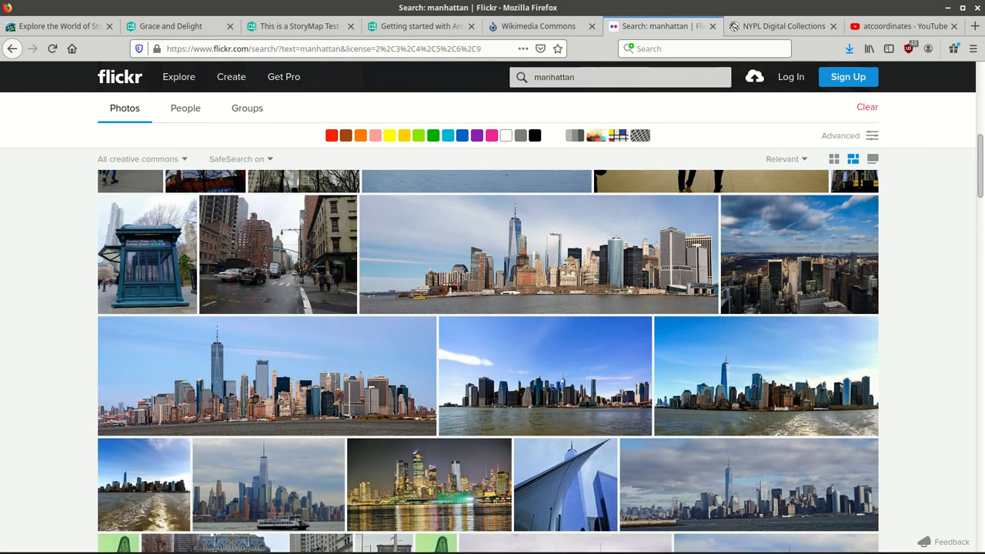
pyautogui.scroll(-1, 488, 362)
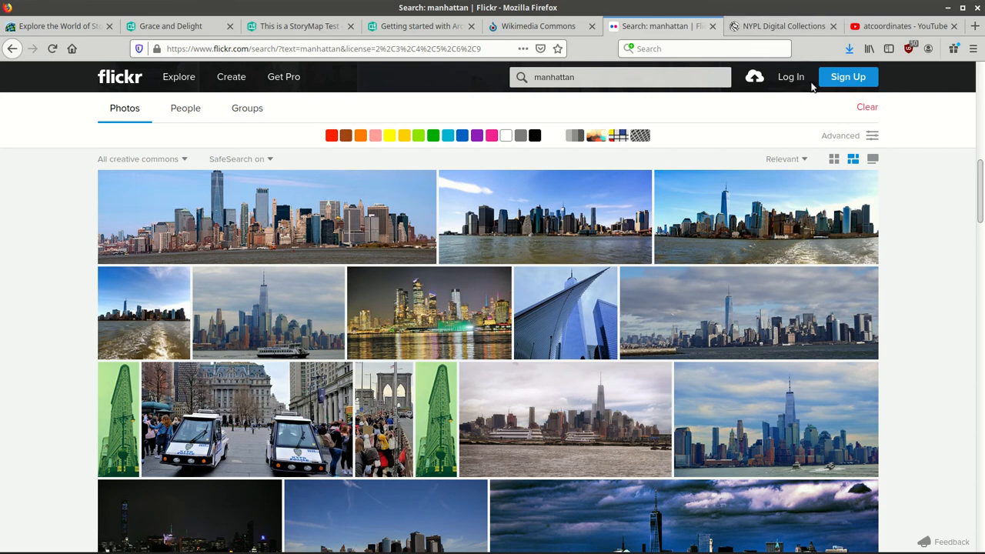
# Scroll the NYPL Digital Collections home page down to its Photography and Nature Collections groups.
pyautogui.click(799, 28)
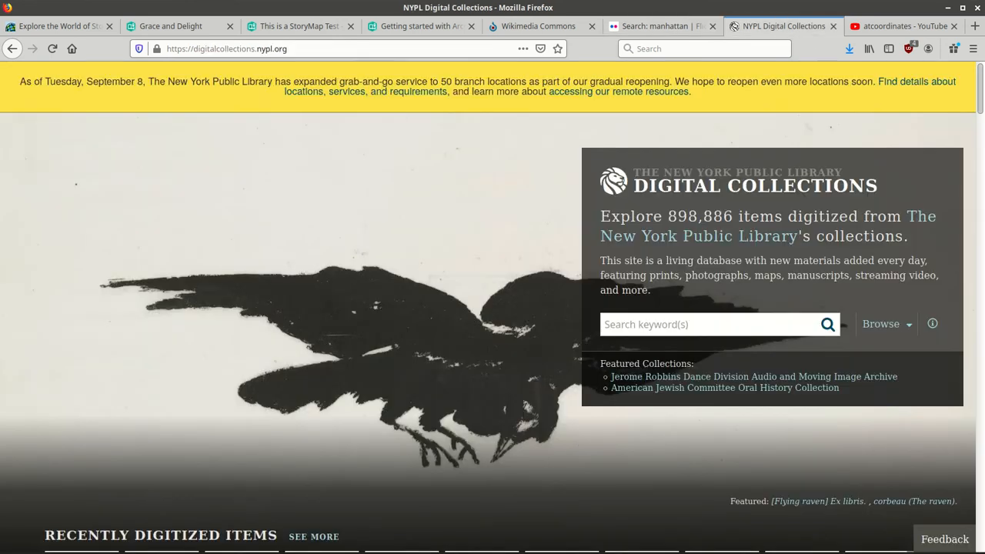
pyautogui.scroll(-10, 982, 156)
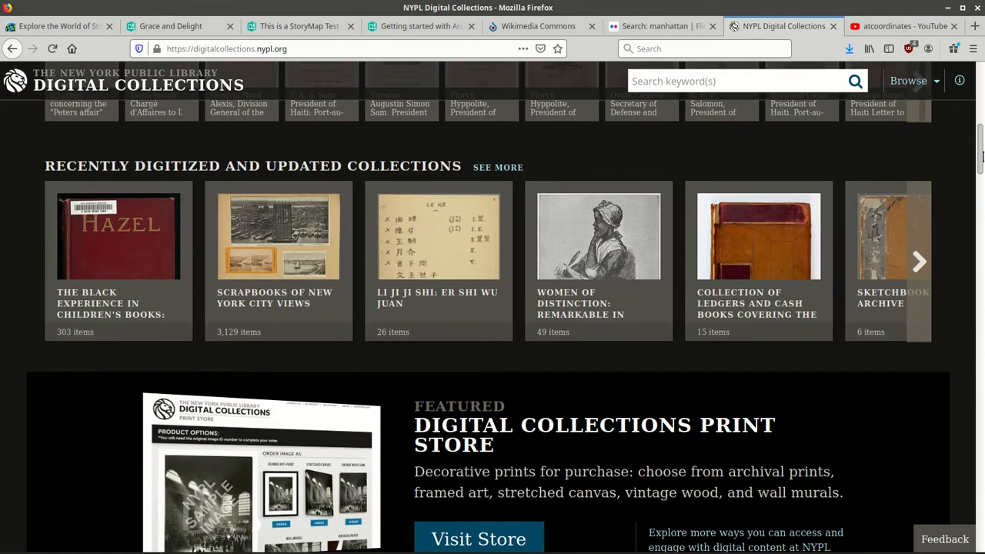
pyautogui.scroll(-1, 982, 159)
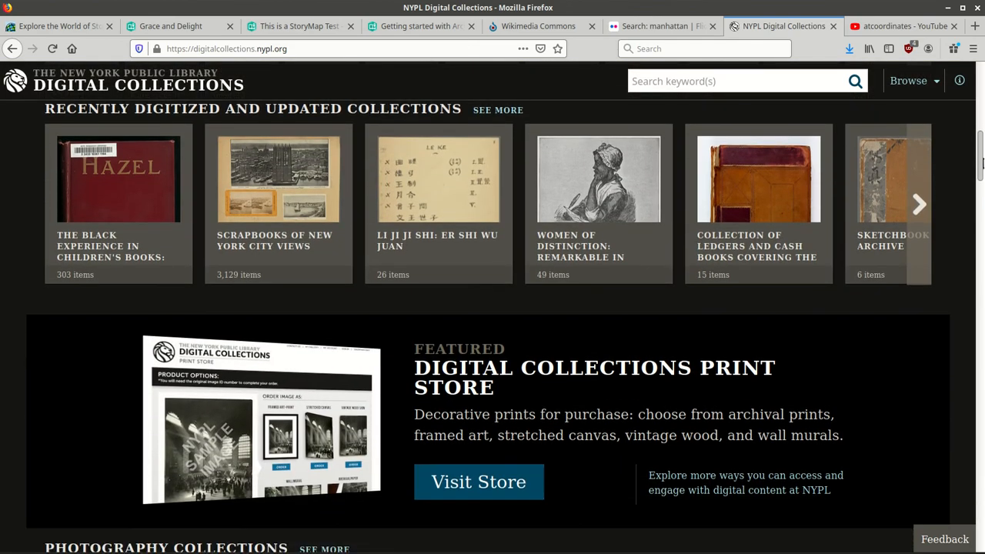
pyautogui.moveTo(982, 161); pyautogui.dragTo(982, 353)
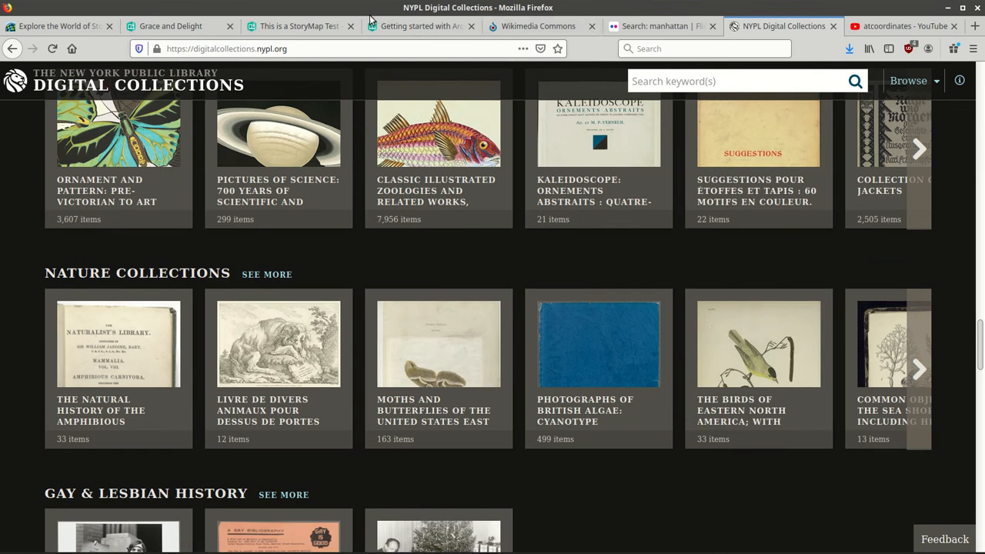
# Add a video block below the body text and choose the Link option.
pyautogui.click(317, 25)
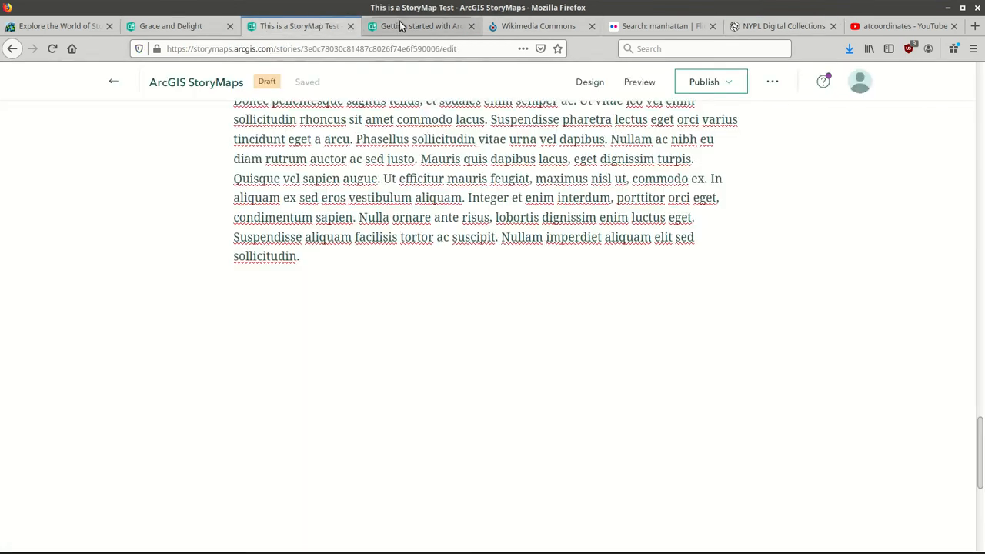
pyautogui.click(353, 285)
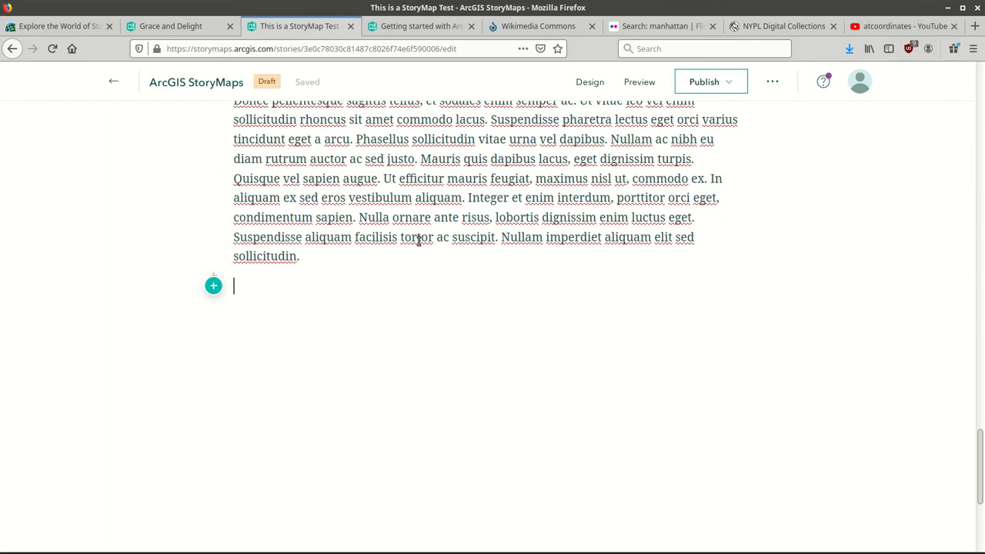
pyautogui.click(214, 286)
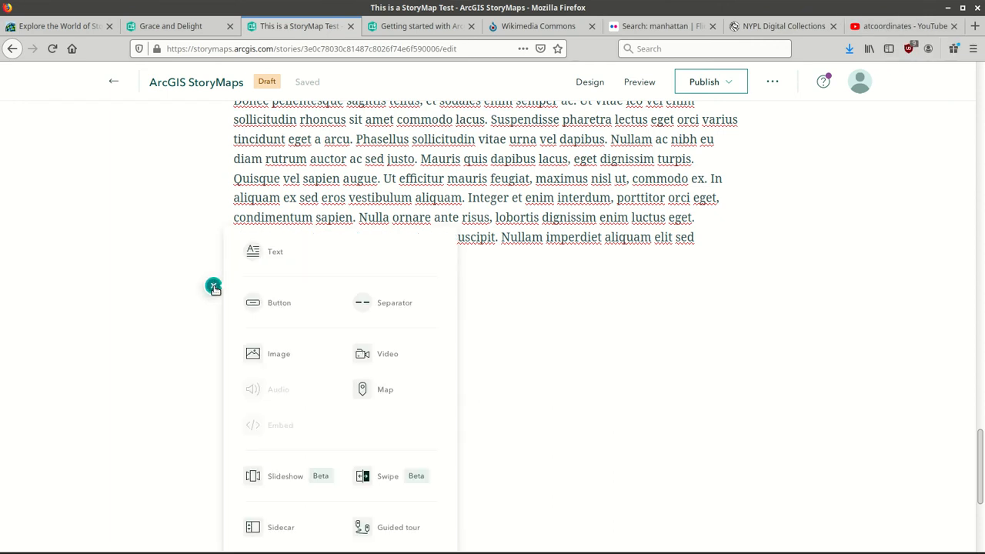
pyautogui.click(387, 358)
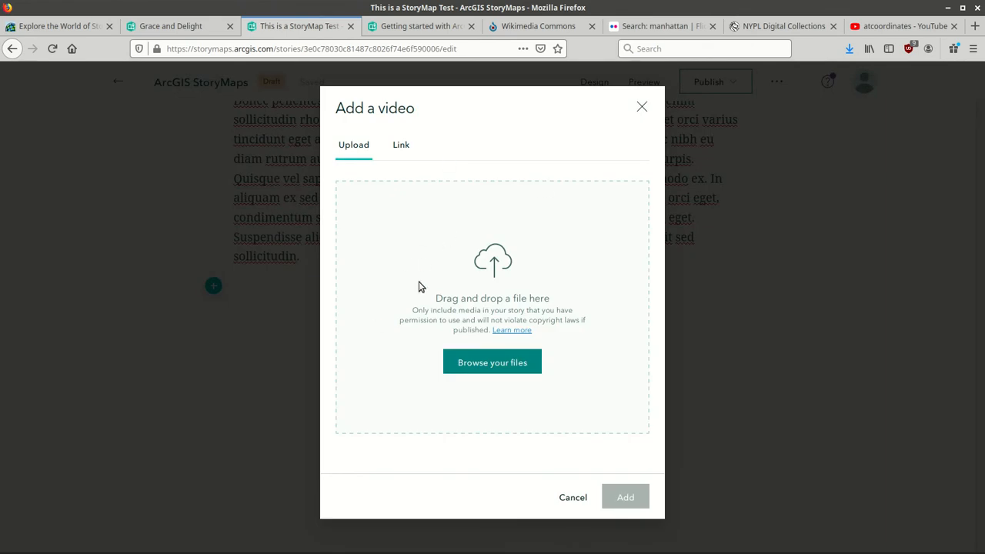
pyautogui.click(401, 145)
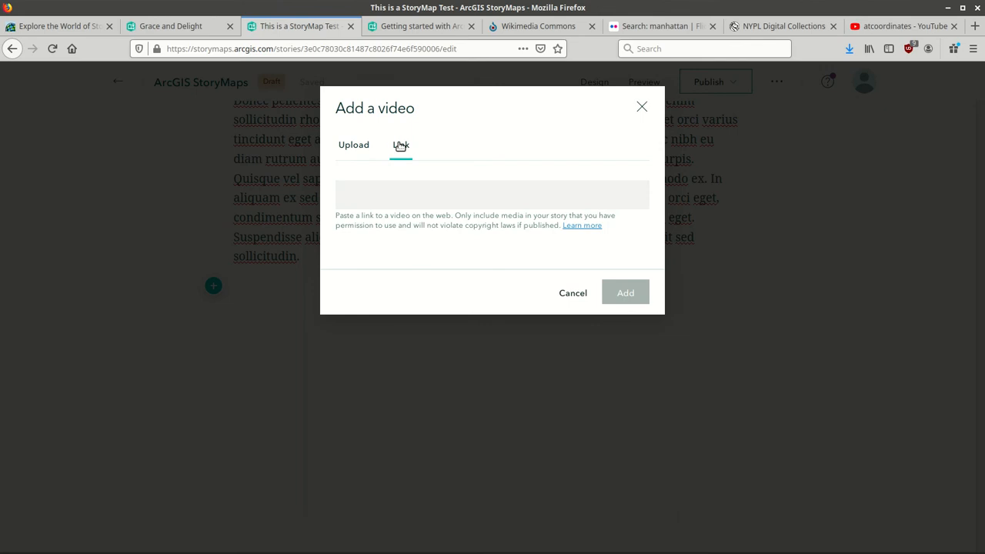
# Copy the web address of a video from the atcoordinates YouTube channel.
pyautogui.click(895, 27)
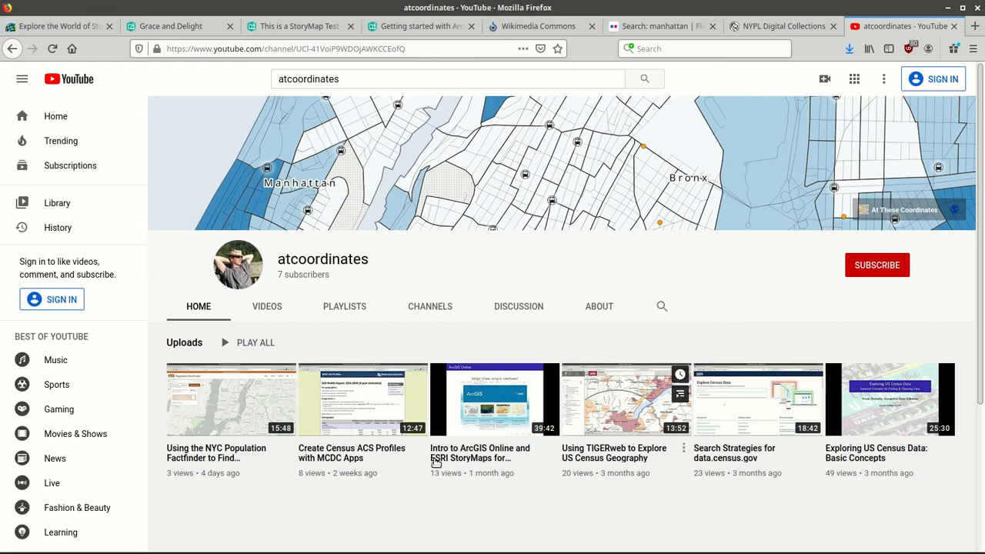
pyautogui.click(183, 435)
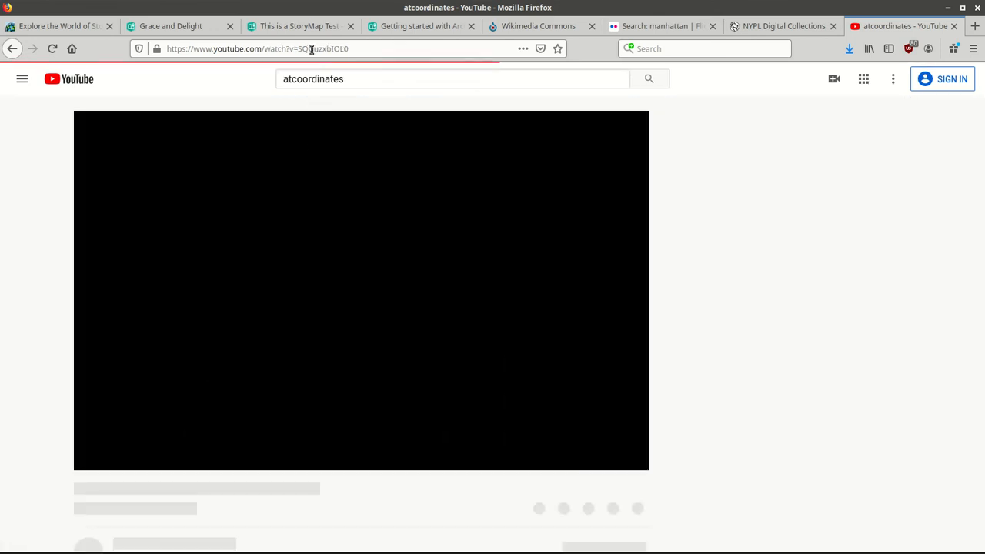
pyautogui.click(312, 48)
pyautogui.rightClick(312, 49)
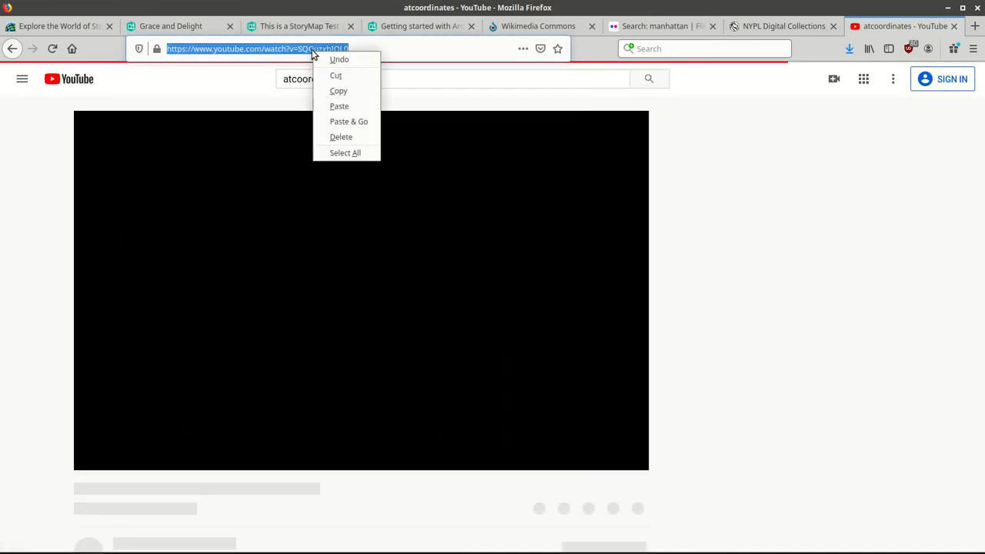
pyautogui.click(333, 90)
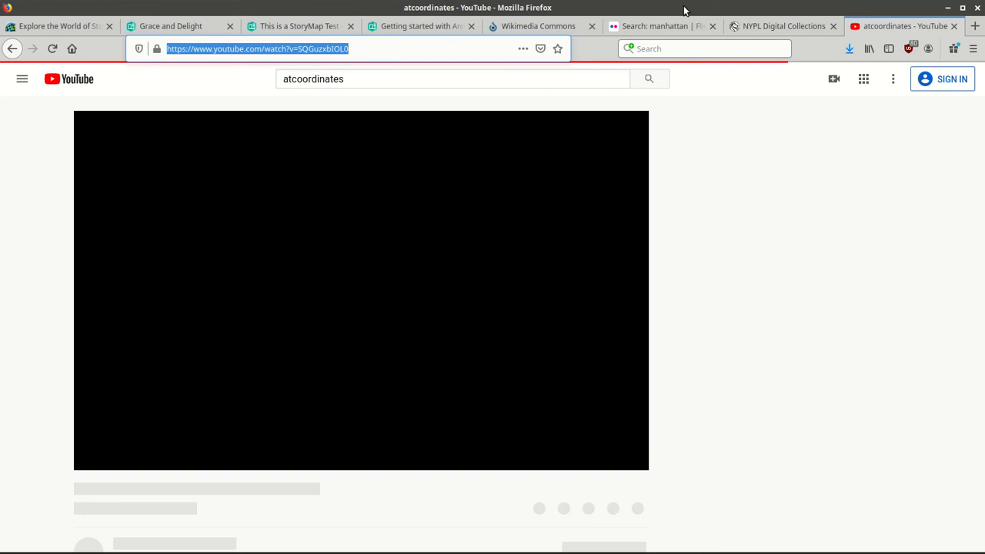
# Paste the YouTube link to embed 'Using the NYC Population Factfinder to Find Neighborhood Data' and close YouTube.
pyautogui.click(294, 25)
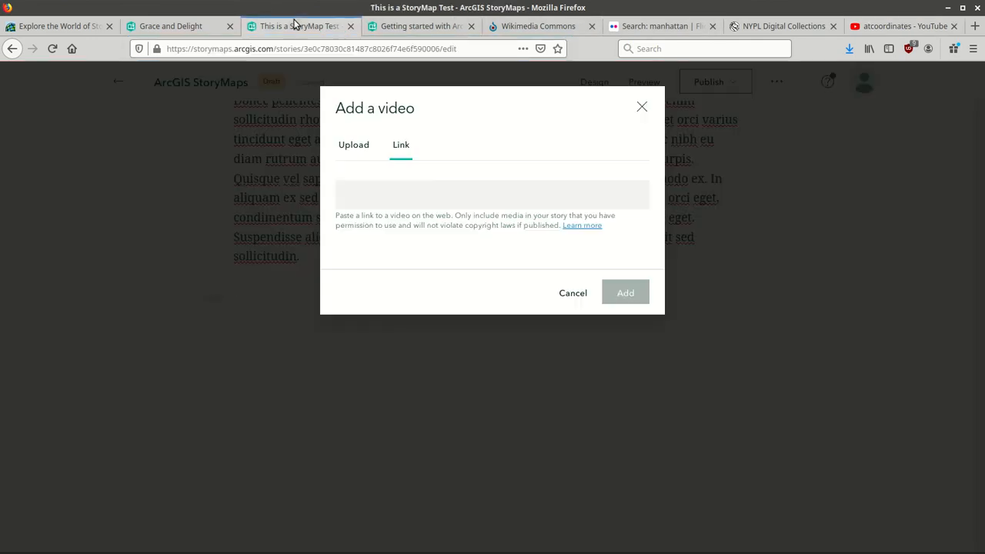
pyautogui.hotkey('ctrl', 'v')
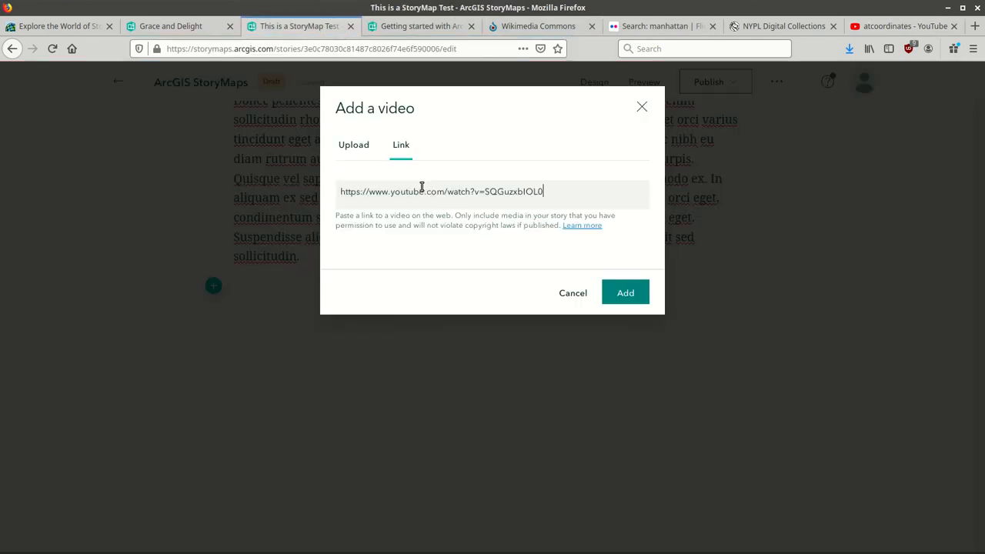
pyautogui.click(619, 291)
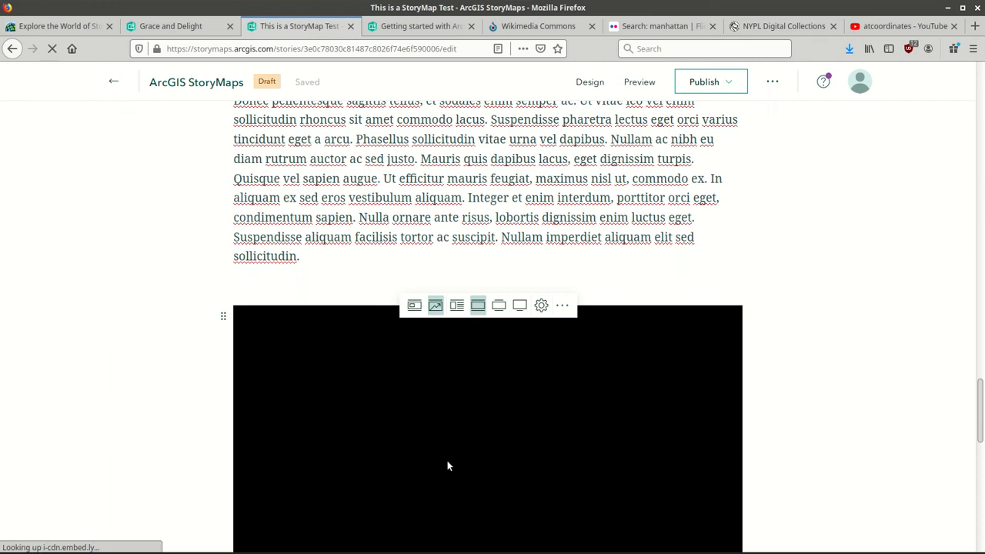
pyautogui.click(954, 27)
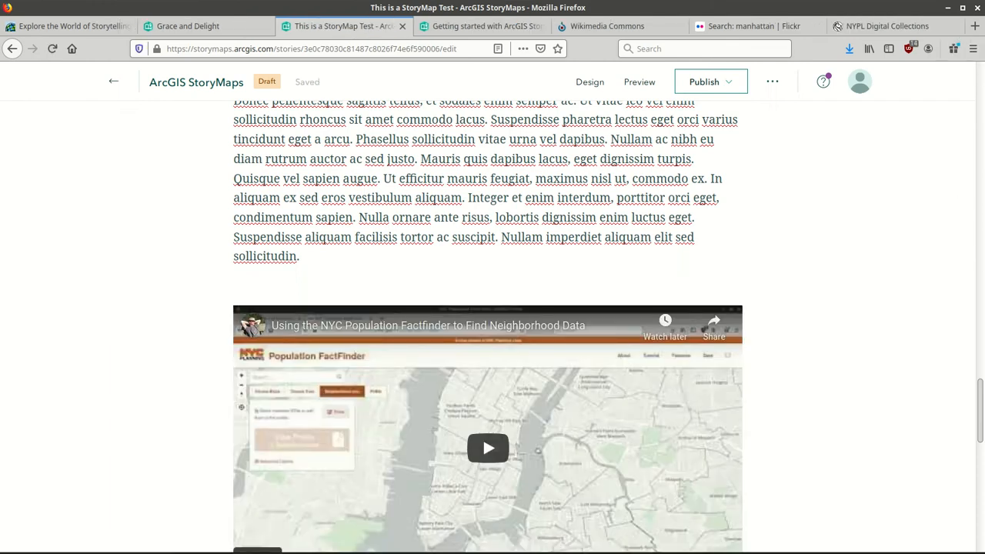
# Play and pause the embedded video to check it, then start a new block below.
pyautogui.scroll(-2, 888, 402)
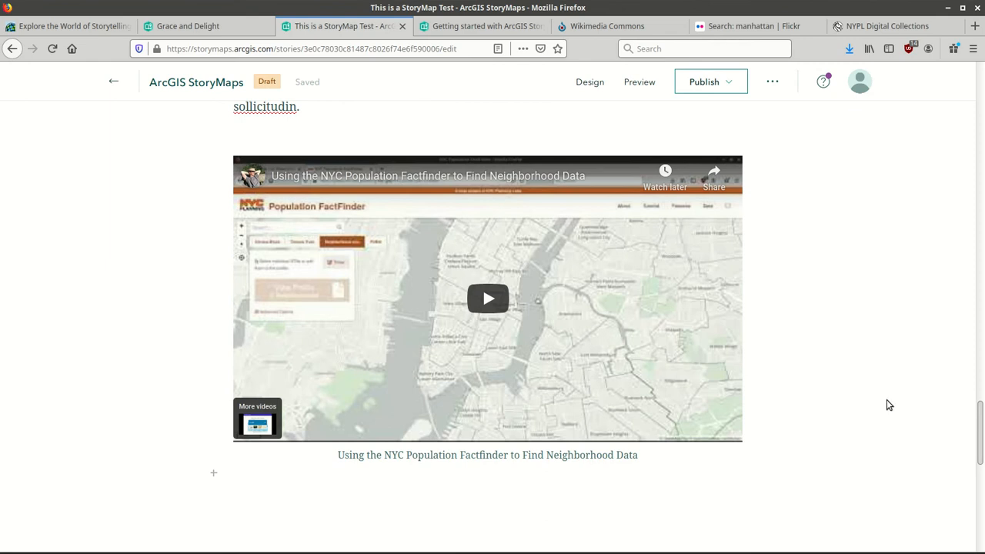
pyautogui.moveTo(501, 258)
pyautogui.click(496, 236)
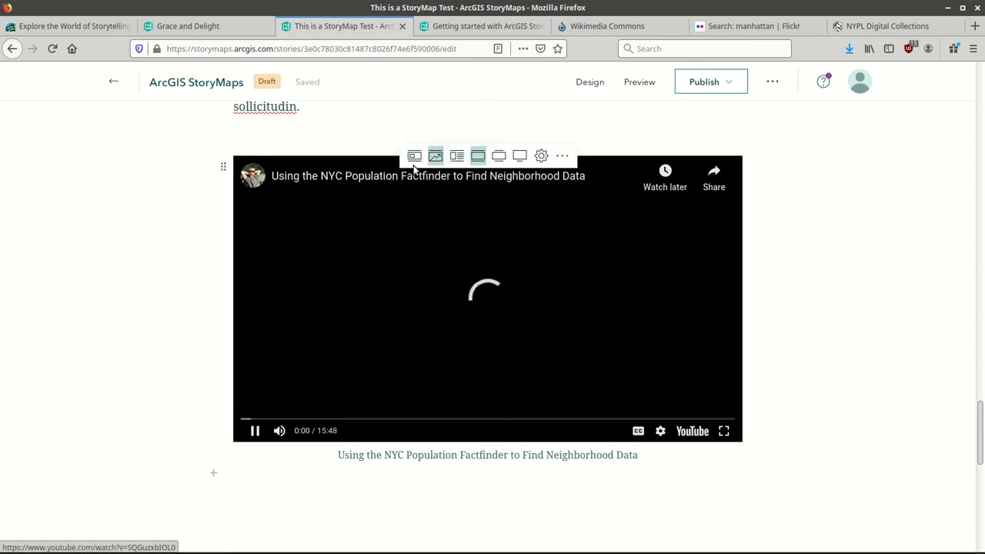
pyautogui.click(254, 432)
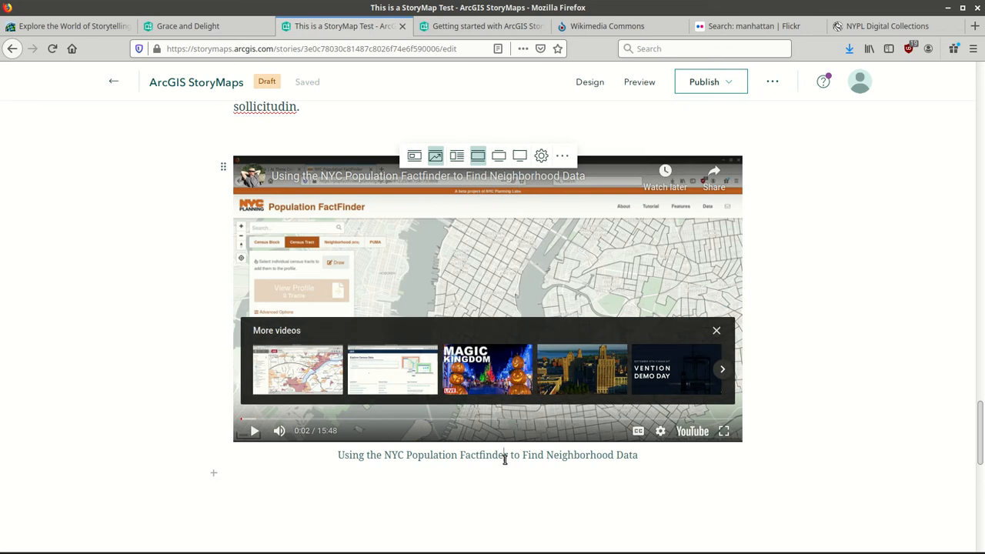
pyautogui.click(552, 513)
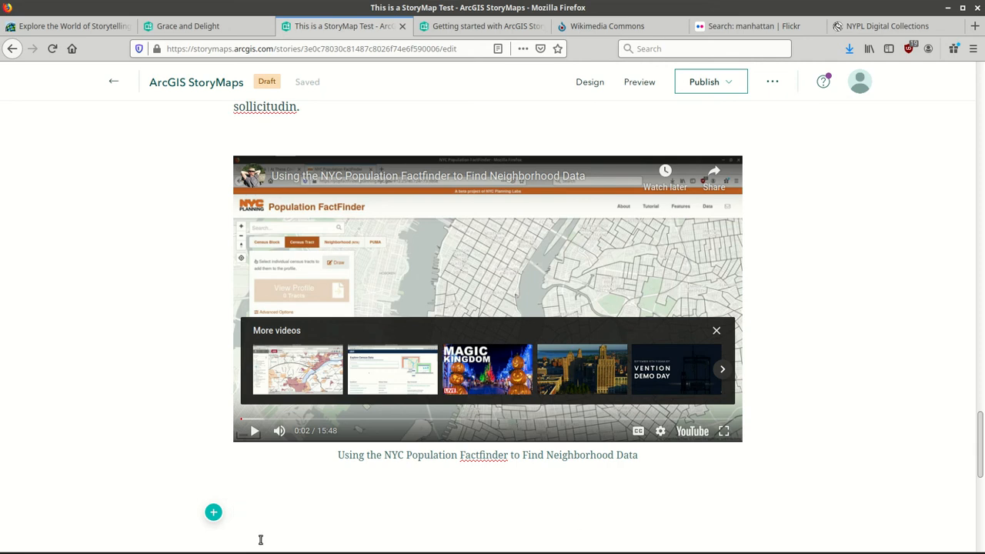
# Insert a map block and browse the Living Atlas maps in the Add a map dialog.
pyautogui.click(214, 514)
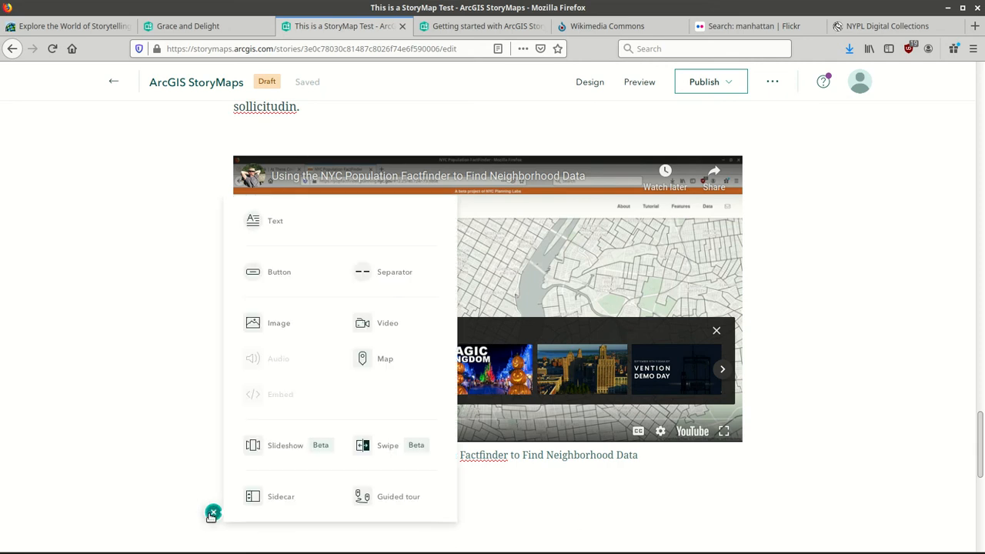
pyautogui.click(381, 361)
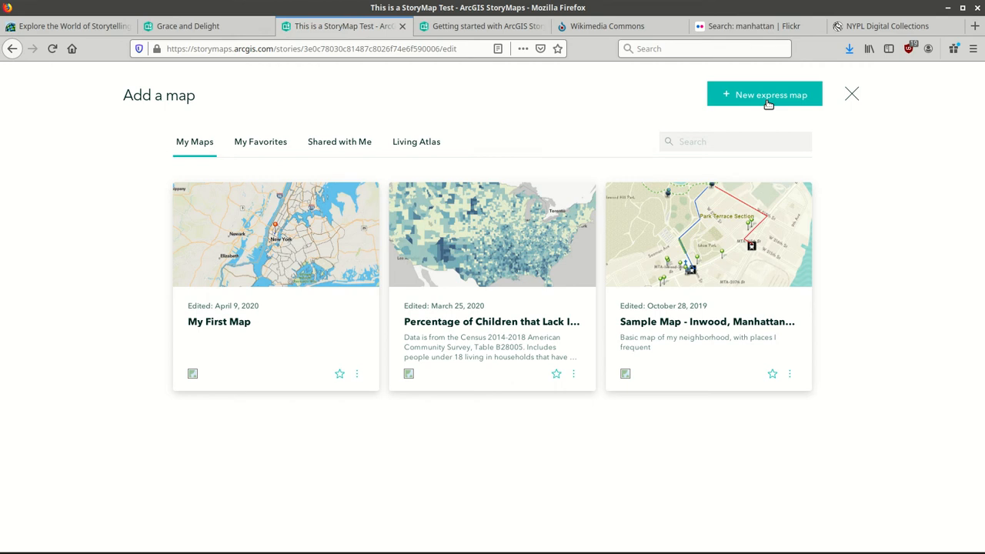
pyautogui.click(419, 145)
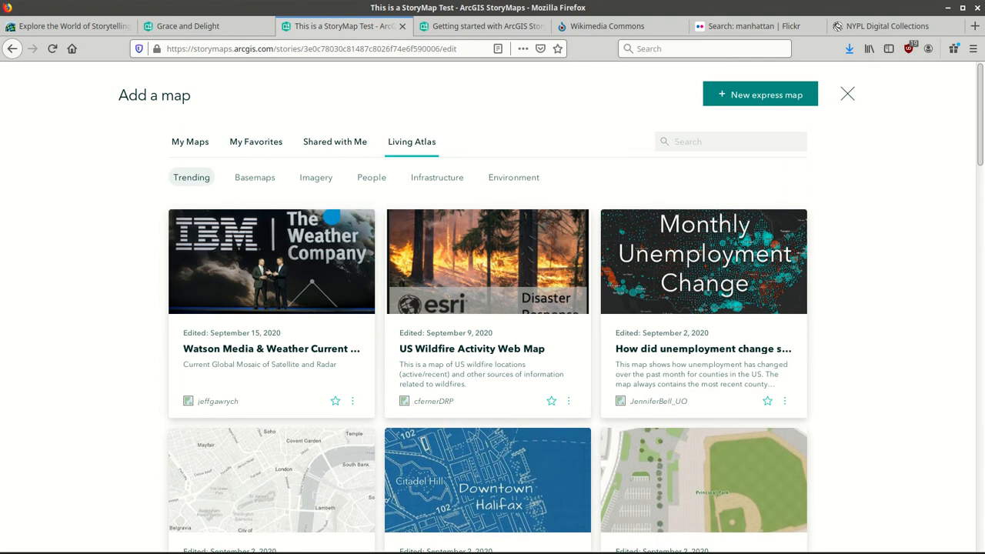
# Filter the Living Atlas gallery to Basemaps and pick the Mid-Century Map (WGS84).
pyautogui.moveTo(980, 159); pyautogui.dragTo(980, 290)
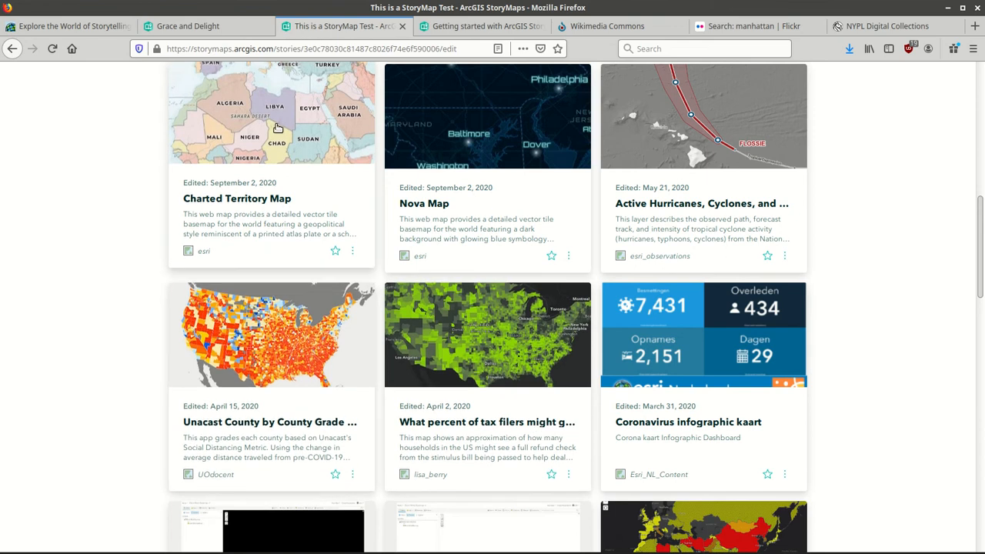
pyautogui.scroll(10, 278, 127)
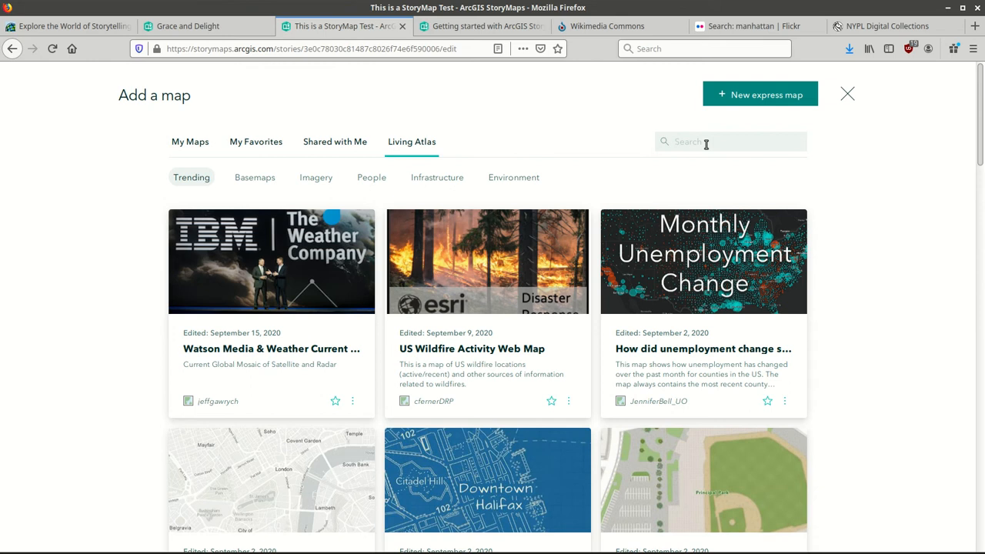
pyautogui.click(266, 182)
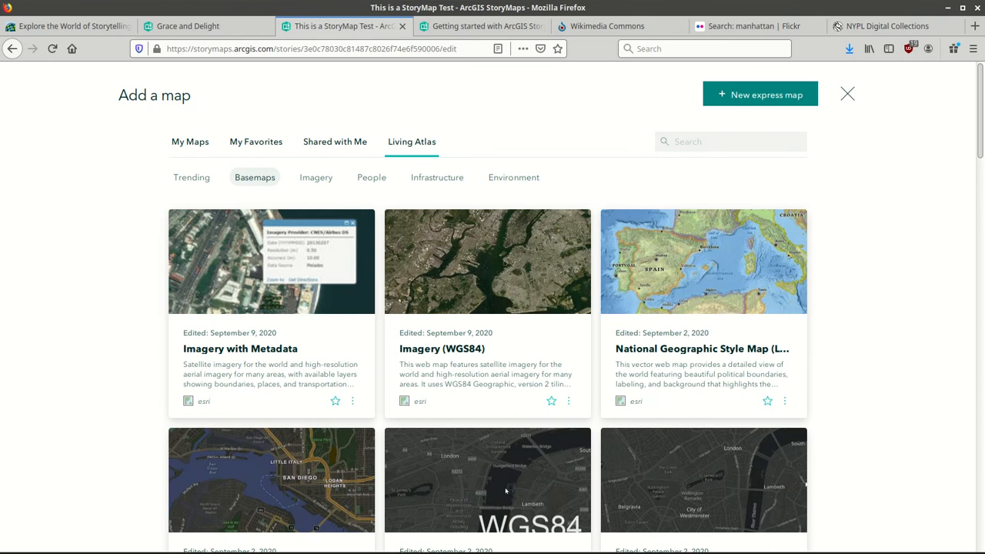
pyautogui.scroll(-1, 981, 130)
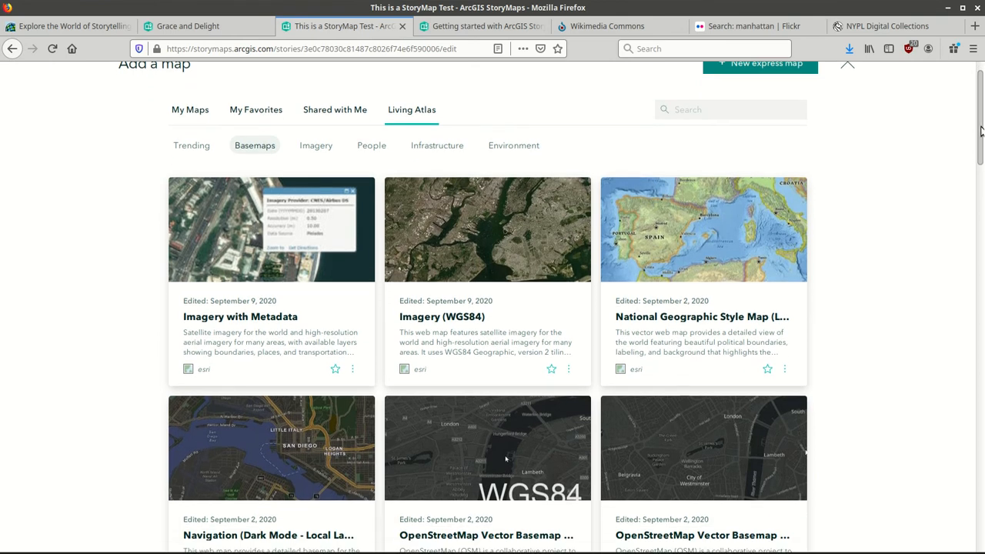
pyautogui.scroll(-2, 981, 131)
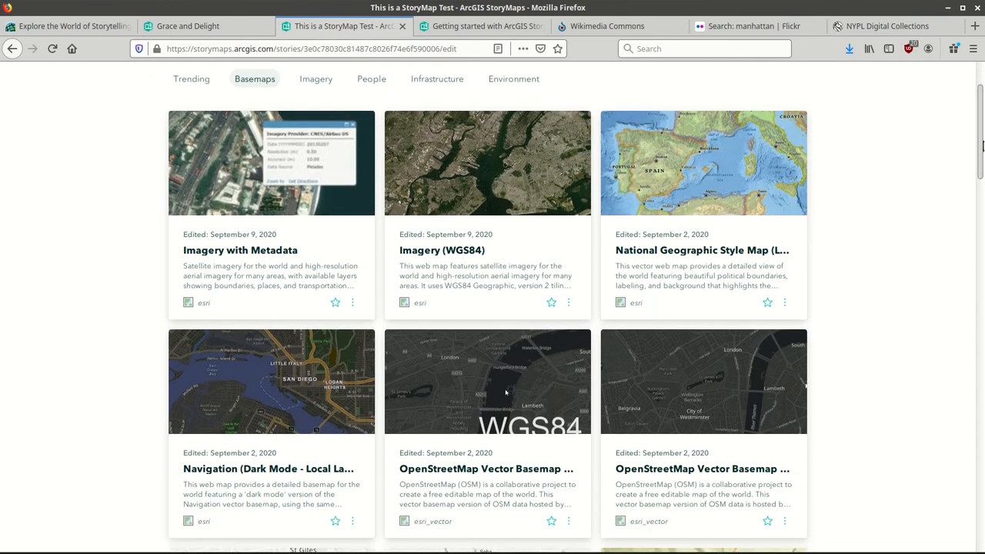
pyautogui.moveTo(982, 166); pyautogui.dragTo(982, 214)
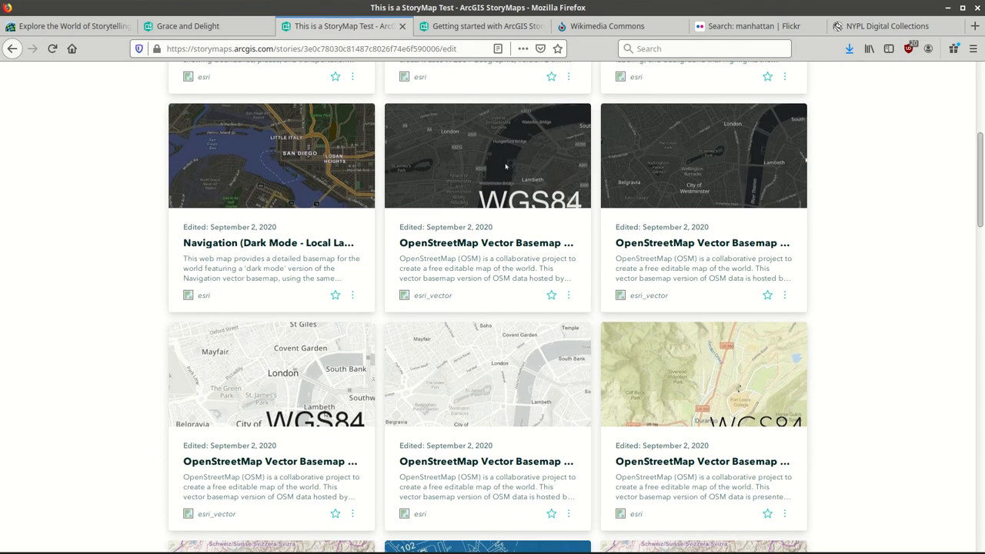
pyautogui.scroll(-6, 684, 417)
pyautogui.scroll(-8, 738, 135)
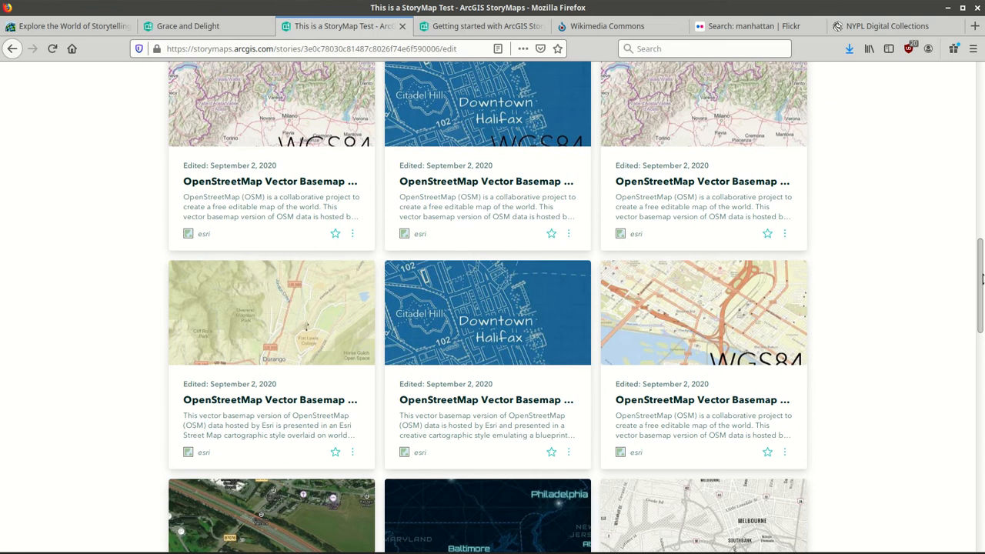
pyautogui.scroll(-6, 305, 231)
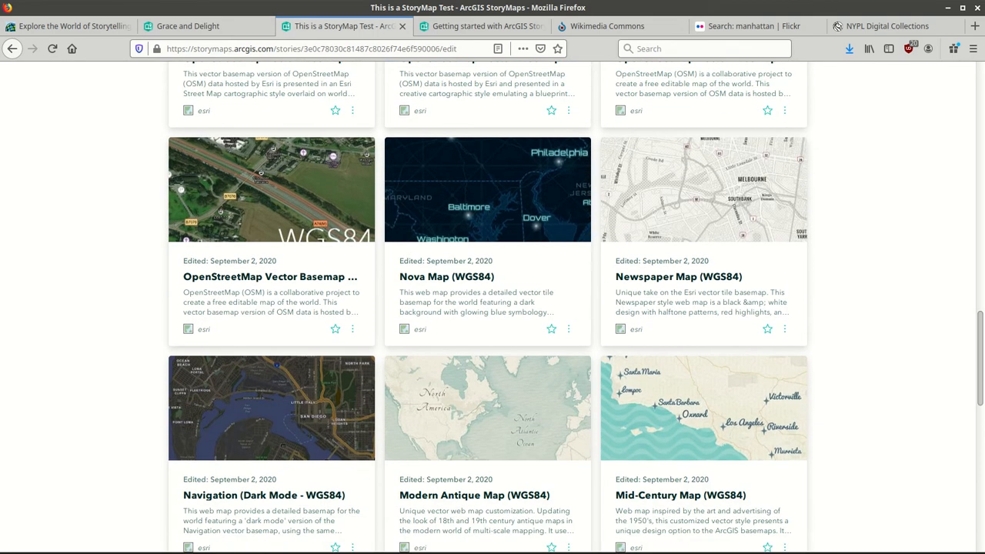
pyautogui.scroll(-8, 487, 308)
pyautogui.scroll(2, 487, 307)
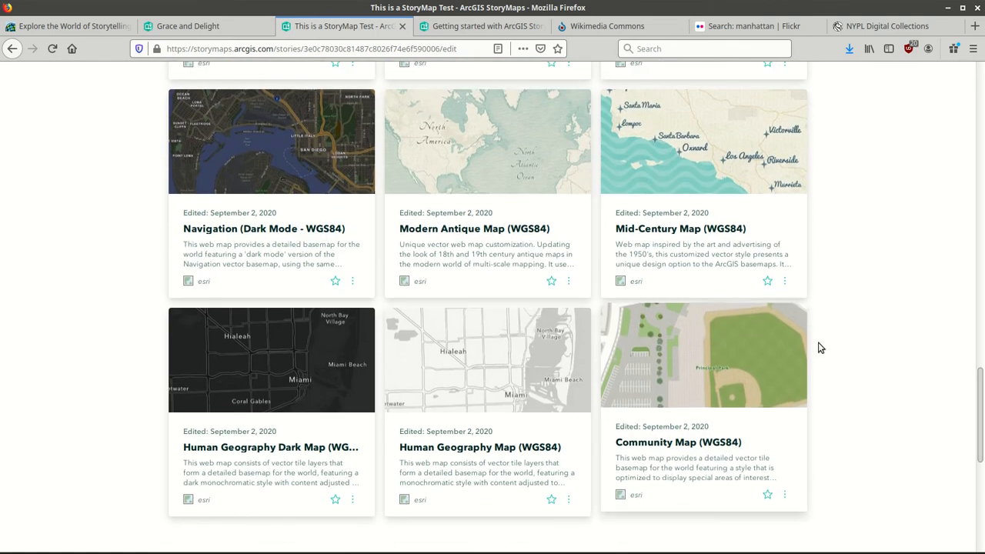
pyautogui.click(702, 150)
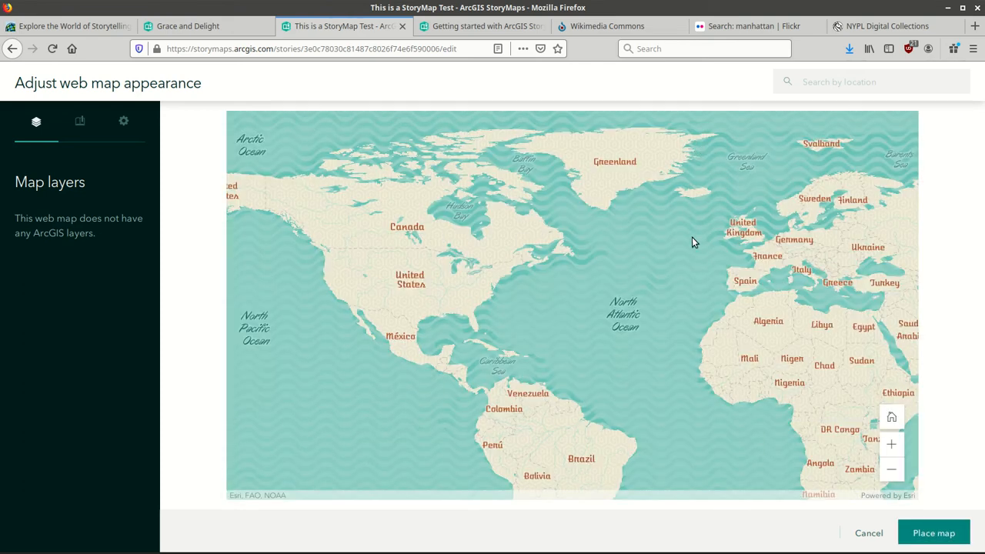
# Zoom and pan the Mid-Century map from the eastern US to the New York City area.
pyautogui.click(892, 447)
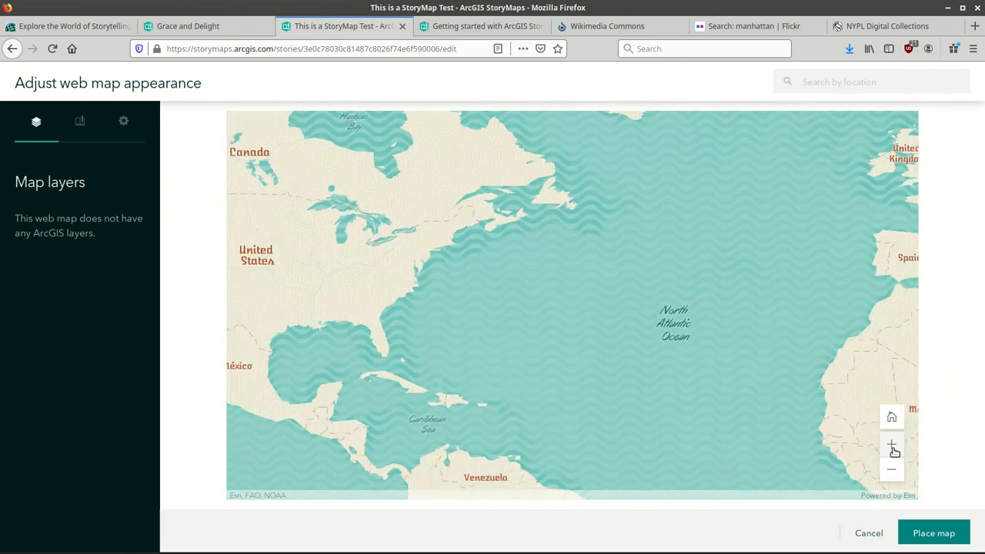
pyautogui.click(893, 449)
pyautogui.moveTo(527, 297); pyautogui.dragTo(818, 369)
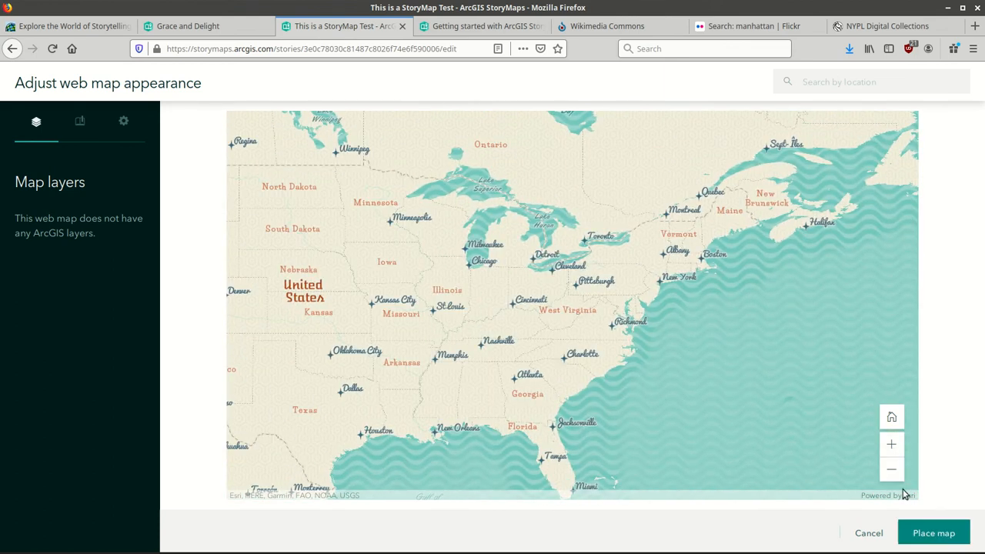
pyautogui.doubleClick(891, 442)
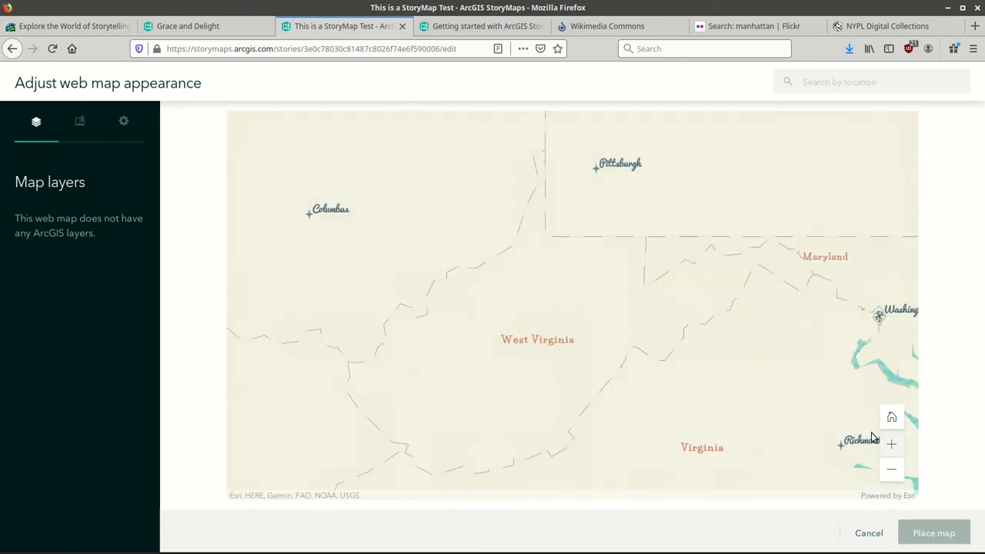
pyautogui.moveTo(873, 437); pyautogui.dragTo(318, 461)
pyautogui.moveTo(614, 346); pyautogui.dragTo(462, 454)
pyautogui.click(892, 446)
pyautogui.click(892, 446)
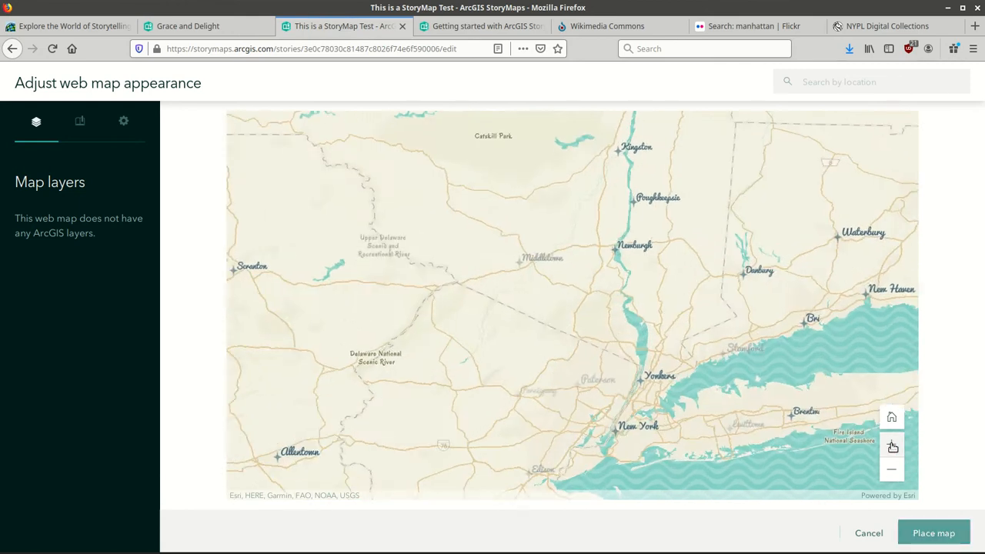
pyautogui.moveTo(659, 336); pyautogui.dragTo(499, 191)
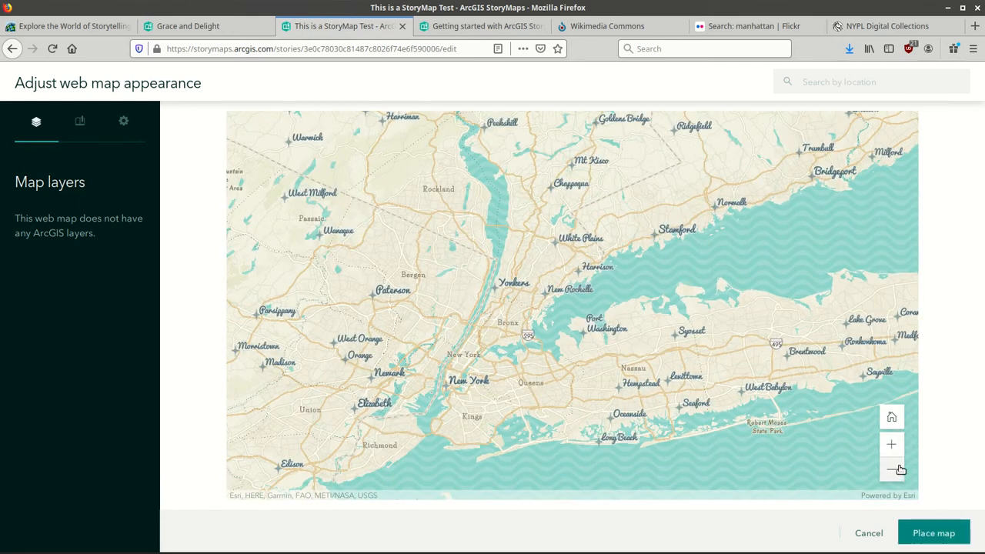
pyautogui.doubleClick(891, 444)
# Frame the map on Lower Manhattan around Chinatown and place it in the story.
pyautogui.scroll(-2, 682, 198)
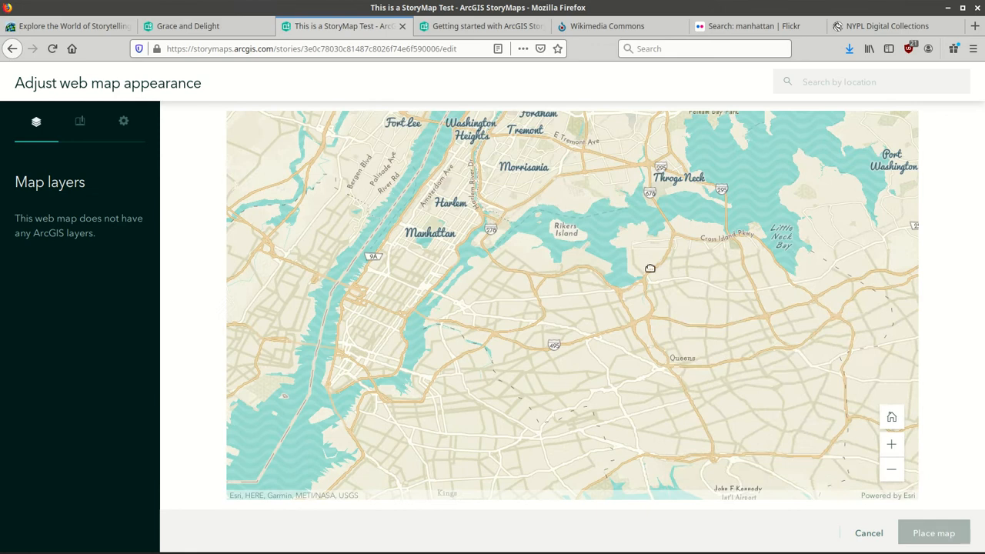
pyautogui.click(893, 445)
pyautogui.click(892, 444)
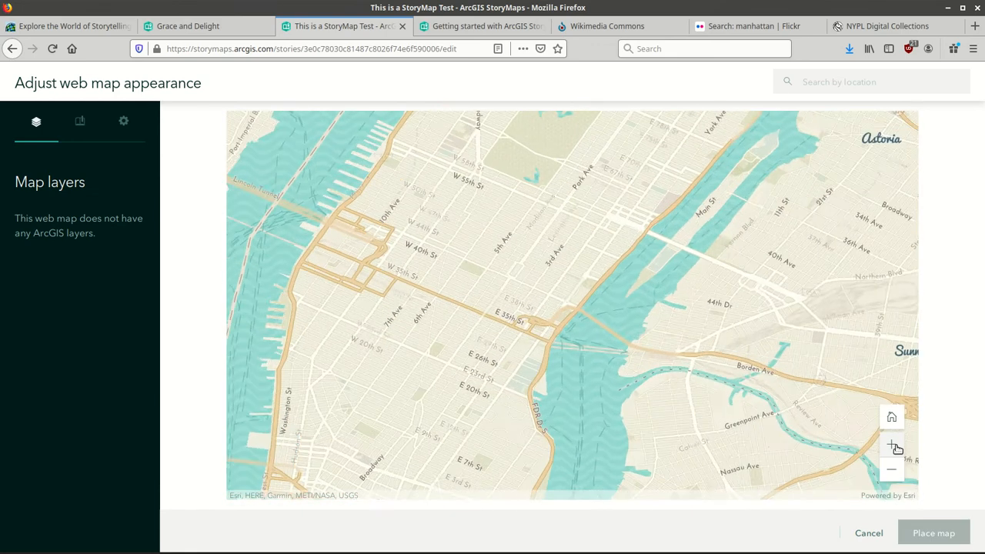
pyautogui.click(892, 445)
pyautogui.moveTo(538, 322); pyautogui.dragTo(692, 141)
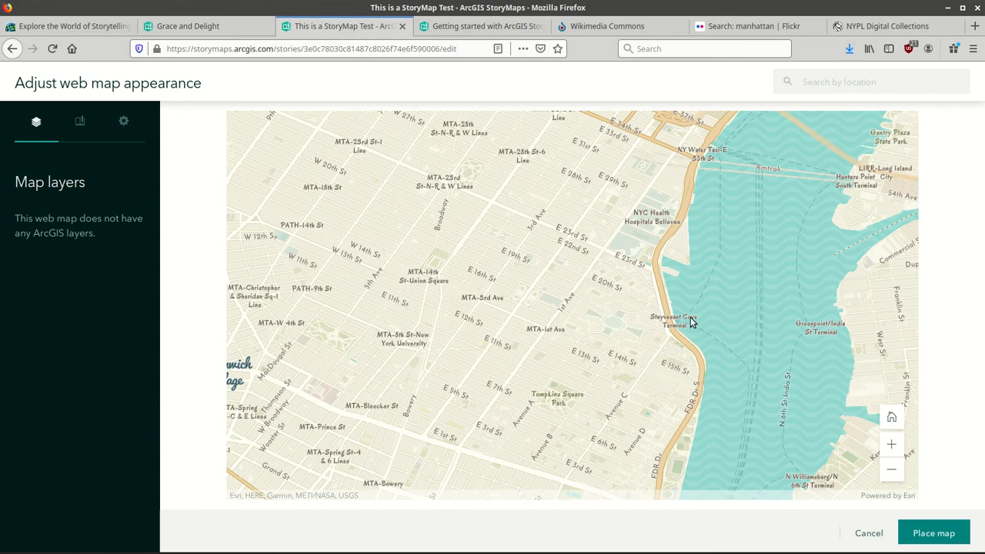
pyautogui.moveTo(691, 322); pyautogui.dragTo(816, 356)
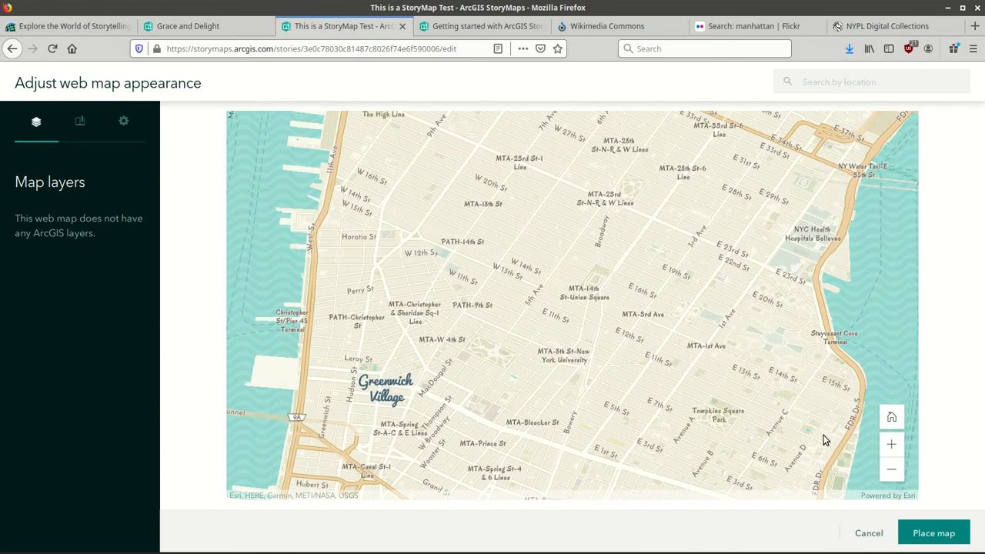
pyautogui.moveTo(715, 372); pyautogui.dragTo(765, 164)
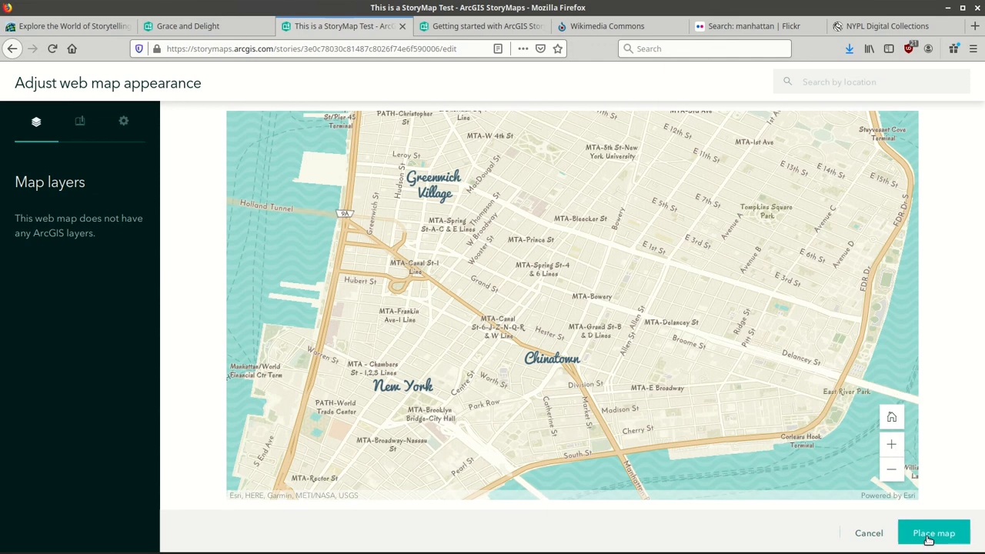
pyautogui.click(933, 534)
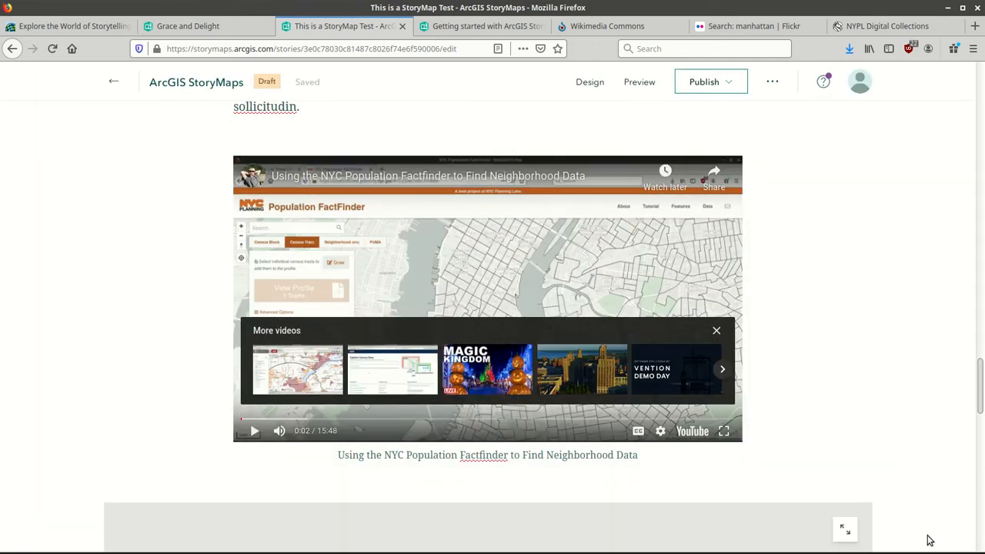
# Replace the map caption 'Mid-Century Map (WGS84)' with 'Lower Manhattan'.
pyautogui.moveTo(980, 381); pyautogui.dragTo(980, 435)
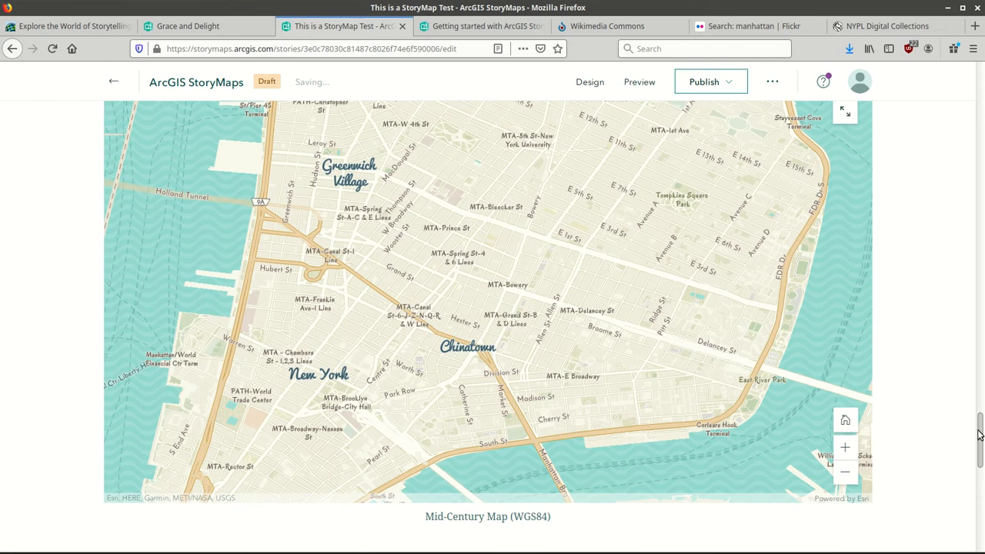
pyautogui.doubleClick(515, 516)
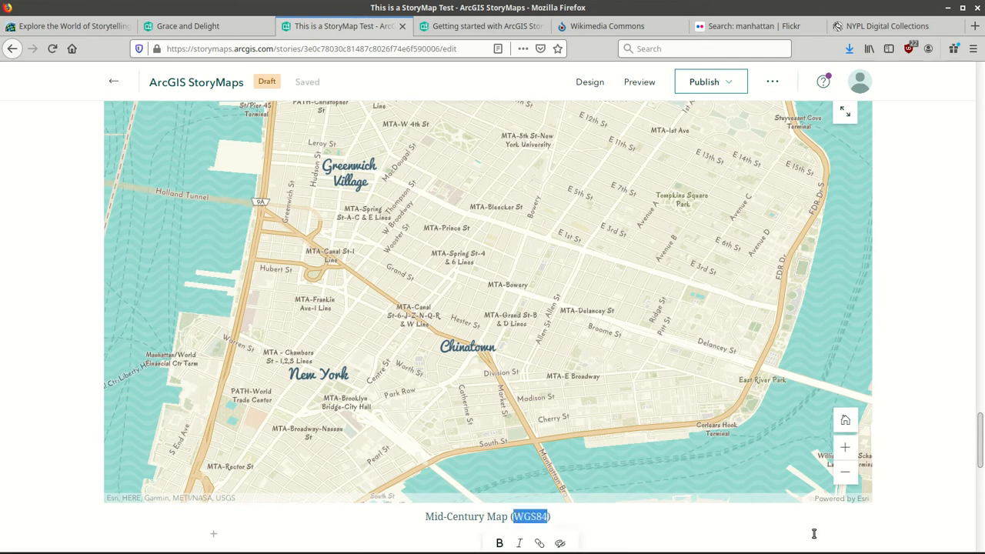
pyautogui.scroll(-3, 983, 482)
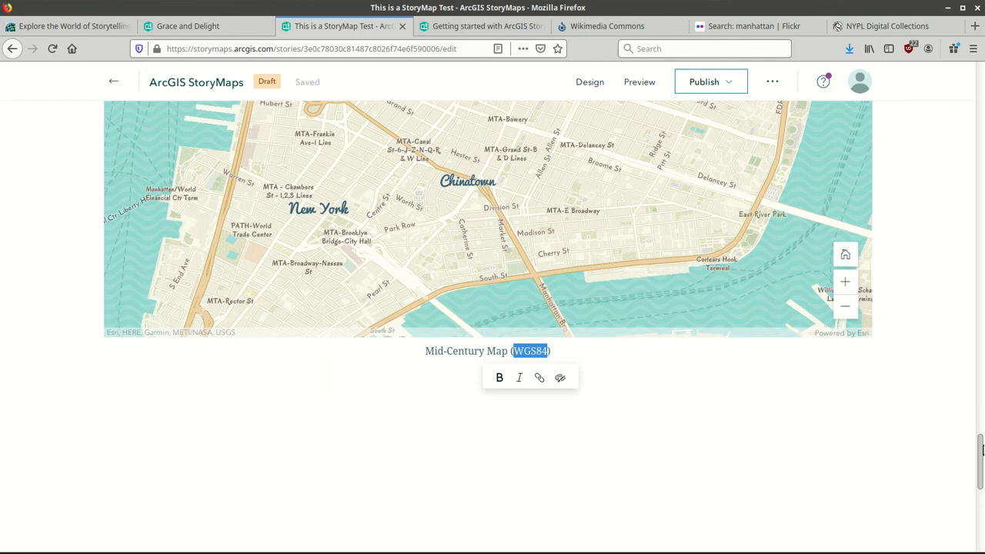
pyautogui.click(510, 353)
pyautogui.tripleClick(511, 353)
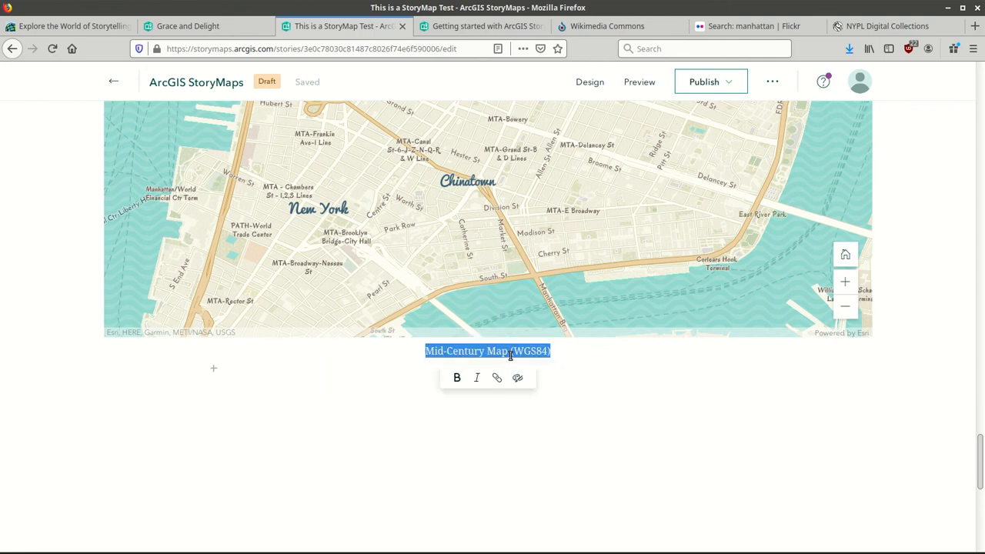
pyautogui.write('Lower Ma')
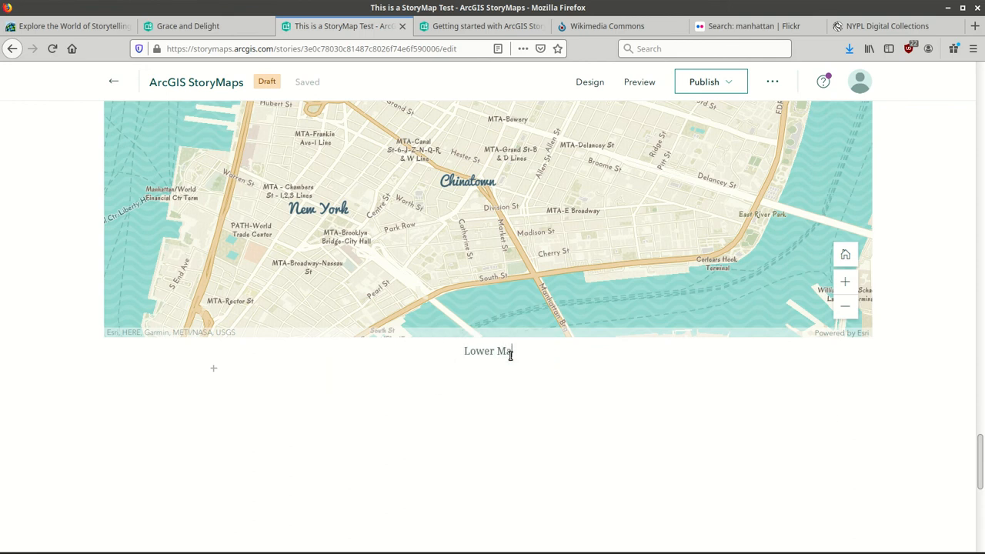
pyautogui.write('phattan')
pyautogui.press('Return')
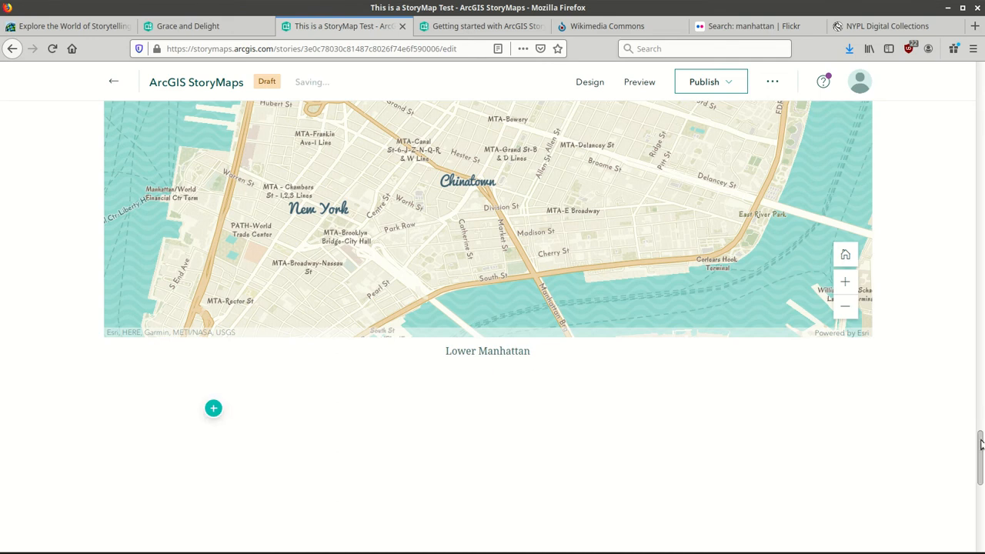
# Zoom the placed map in one level.
pyautogui.scroll(4, 488, 293)
pyautogui.scroll(3, 488, 308)
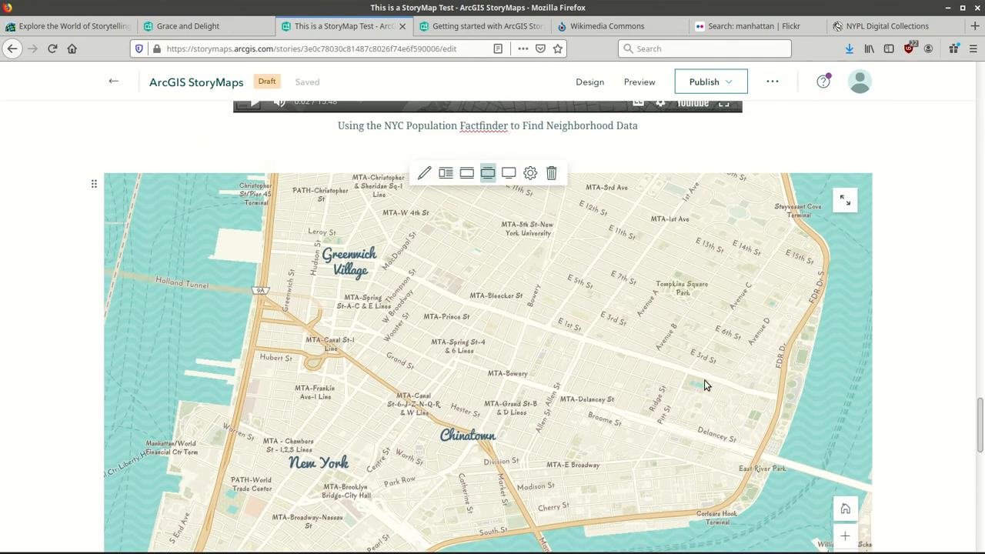
pyautogui.click(846, 536)
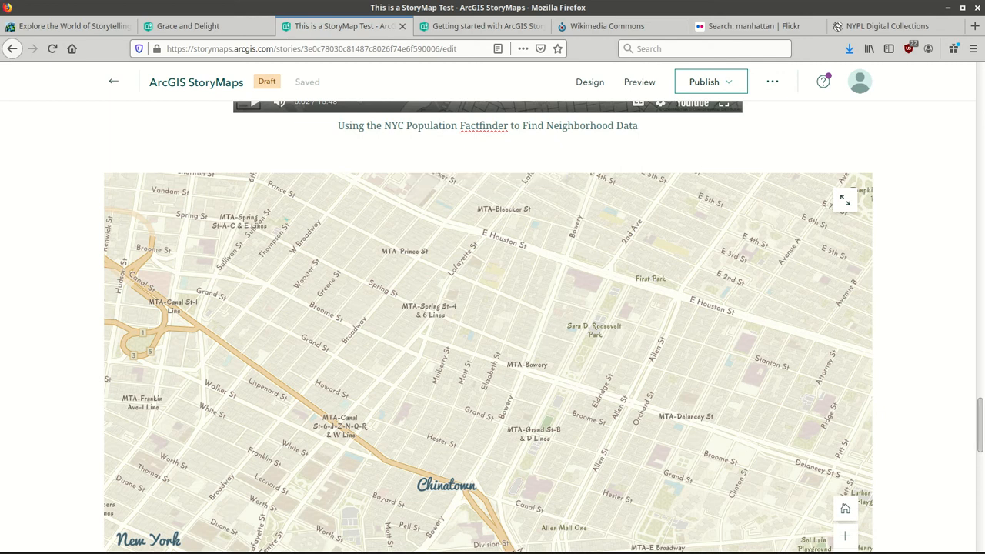
pyautogui.scroll(-3, 980, 462)
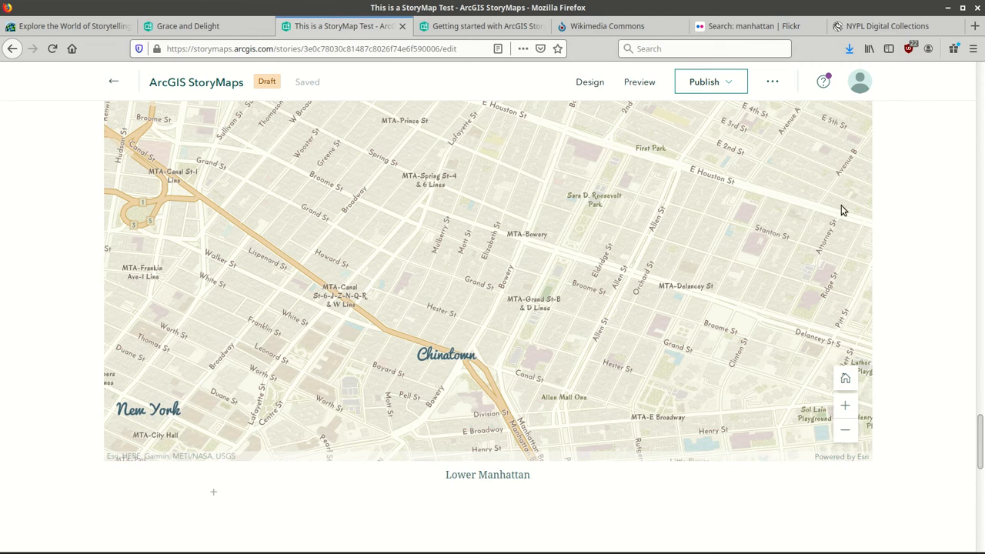
# Preview the story, scrolling from the street-photo cover down to the Lower Manhattan map and back up.
pyautogui.click(638, 83)
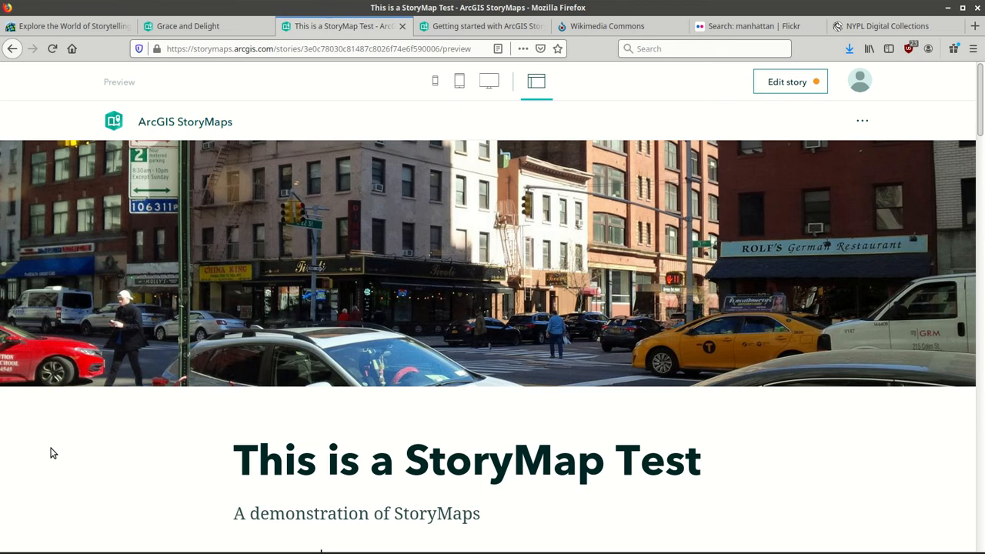
pyautogui.scroll(-4, 52, 453)
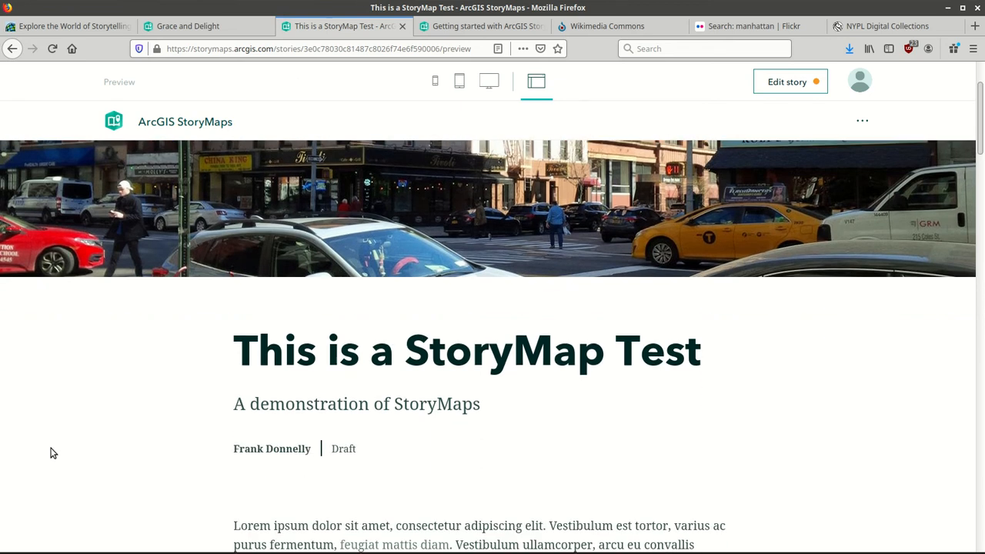
pyautogui.scroll(-4, 52, 453)
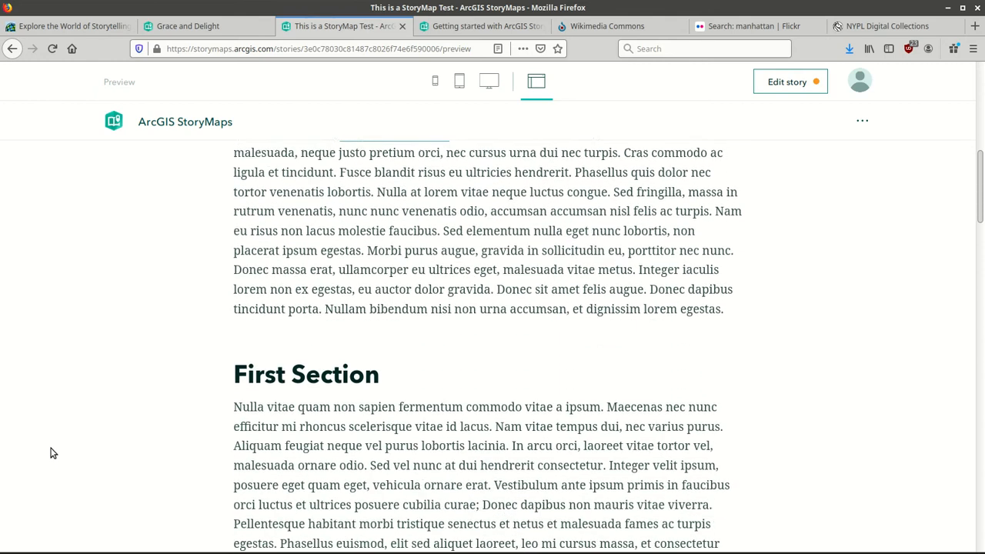
pyautogui.scroll(-5, 52, 453)
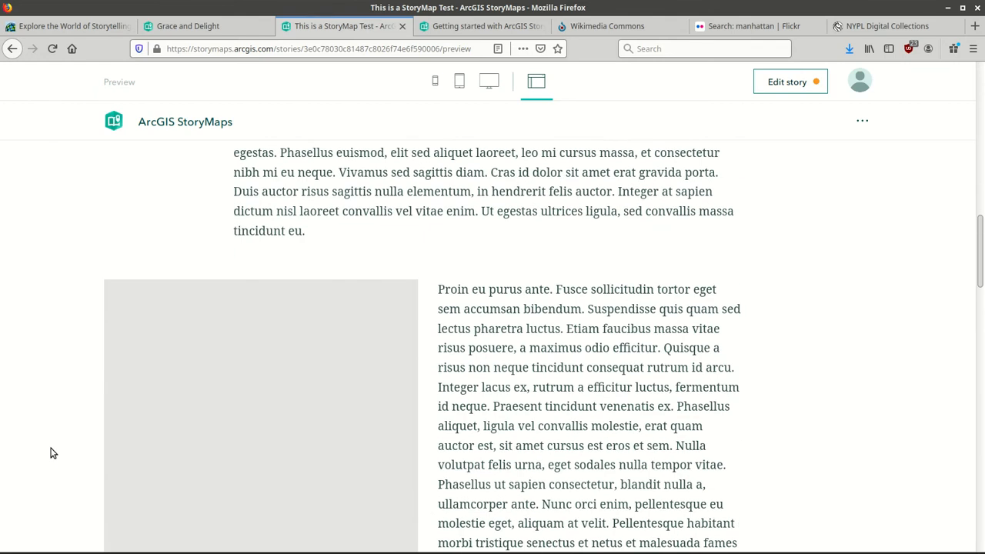
pyautogui.scroll(-3, 52, 453)
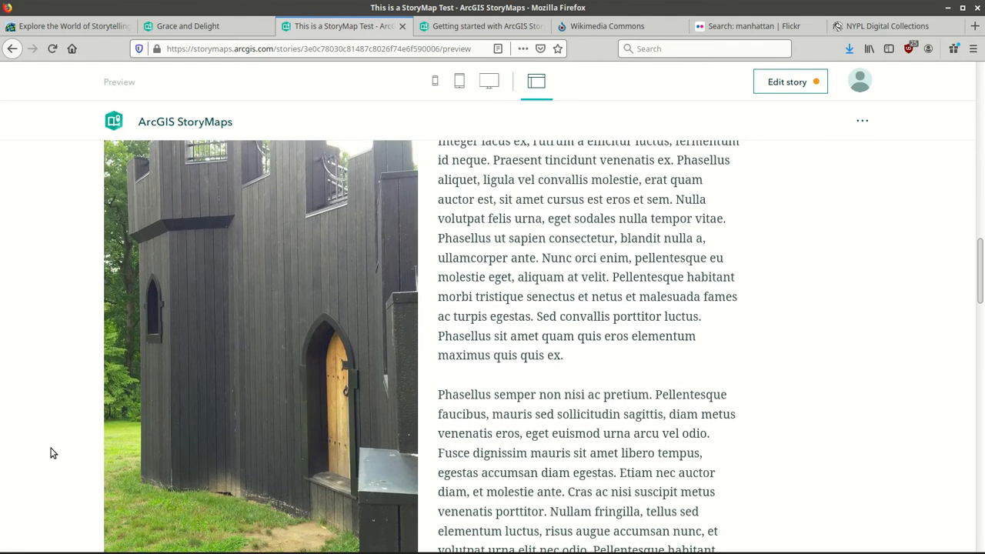
pyautogui.scroll(-6, 51, 453)
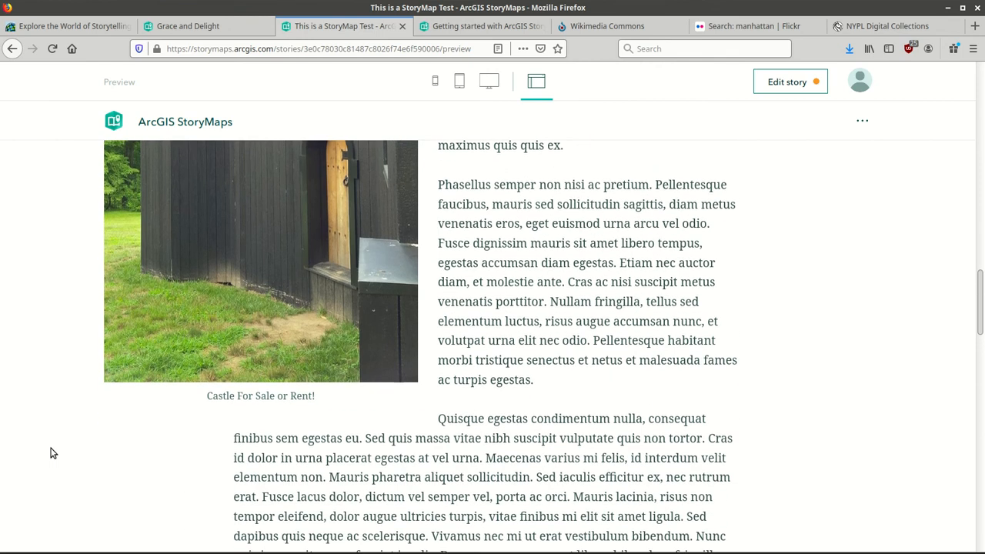
pyautogui.scroll(-8, 51, 453)
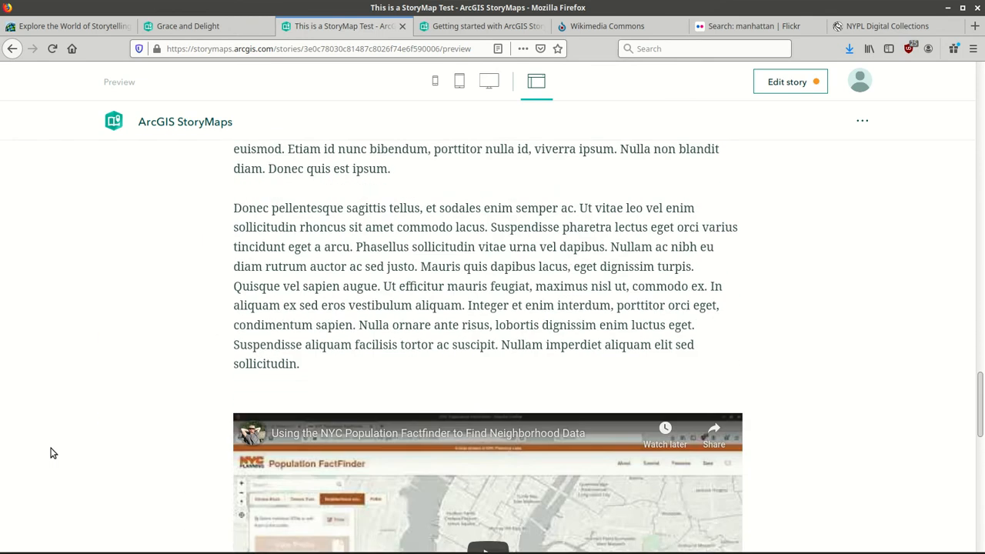
pyautogui.scroll(-5, 51, 454)
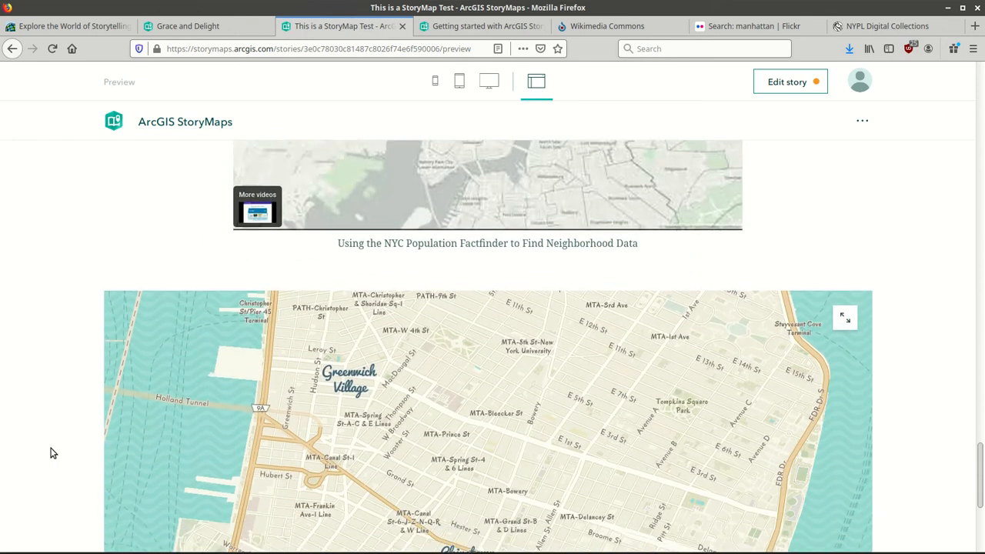
pyautogui.scroll(-2, 51, 453)
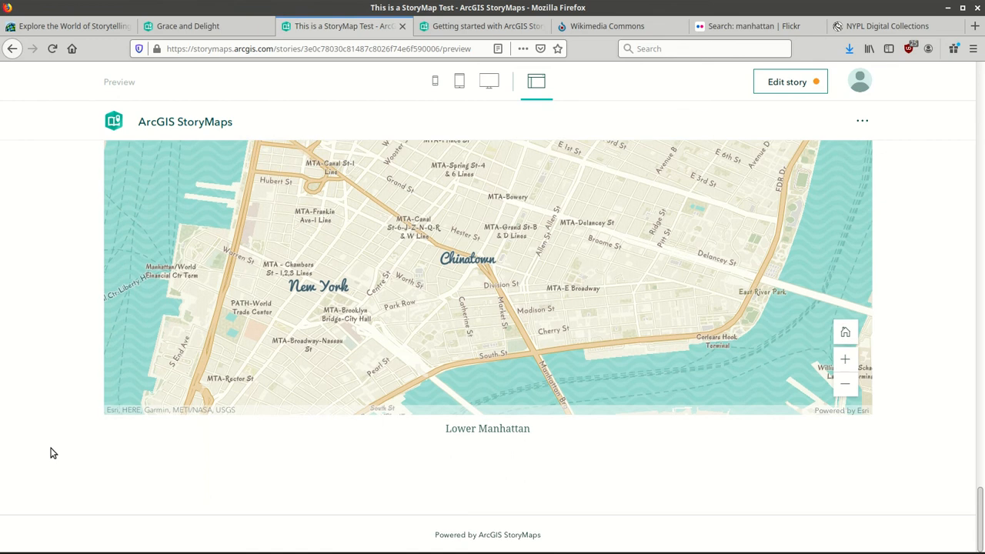
pyautogui.scroll(12, 52, 454)
pyautogui.scroll(10, 51, 453)
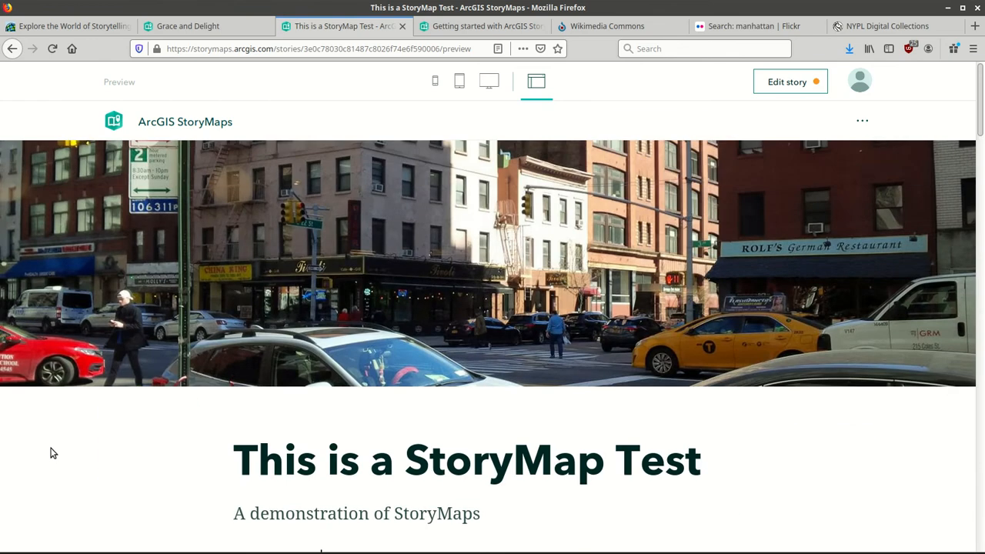
# View the story in full-screen and desktop preview, then return to the editor.
pyautogui.click(545, 85)
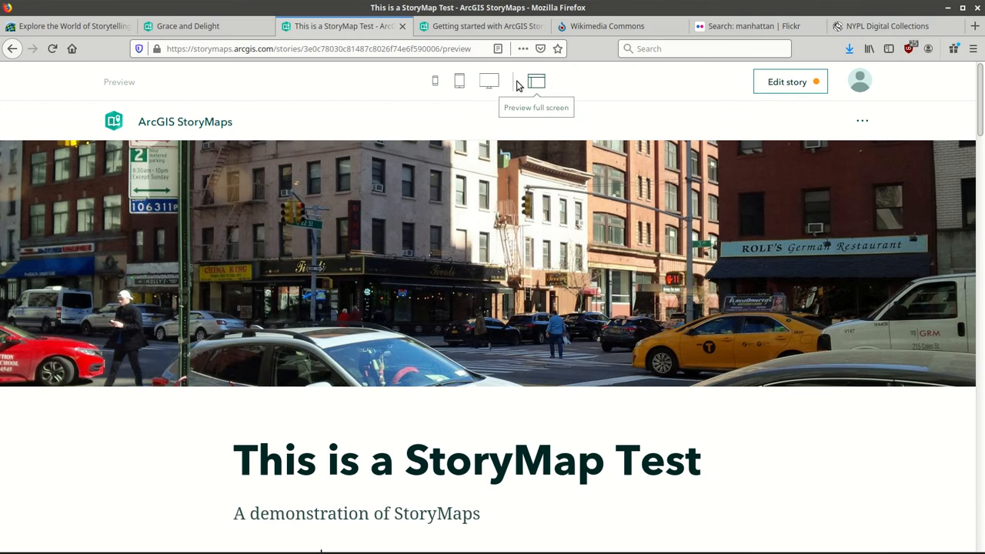
pyautogui.click(490, 84)
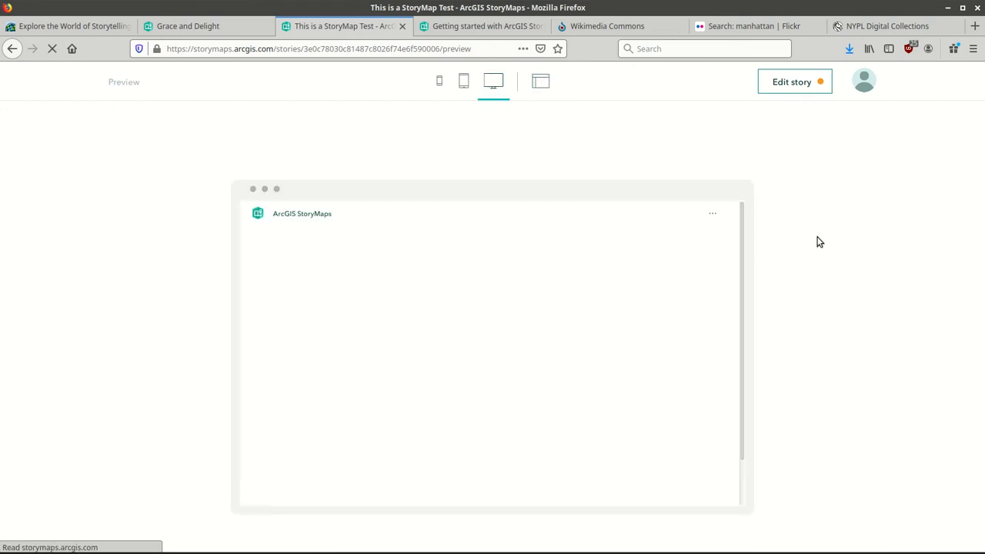
pyautogui.moveTo(742, 220); pyautogui.dragTo(739, 444)
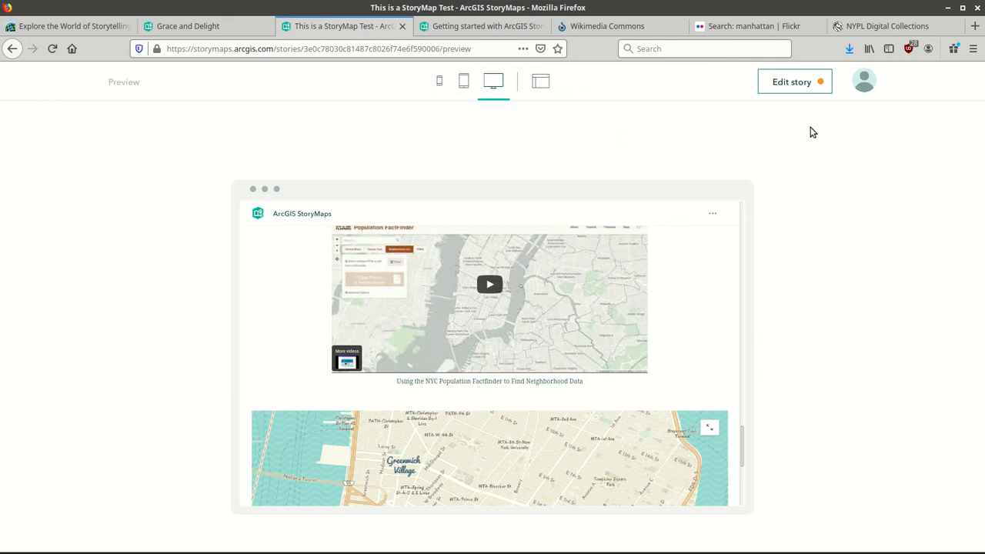
pyautogui.click(800, 82)
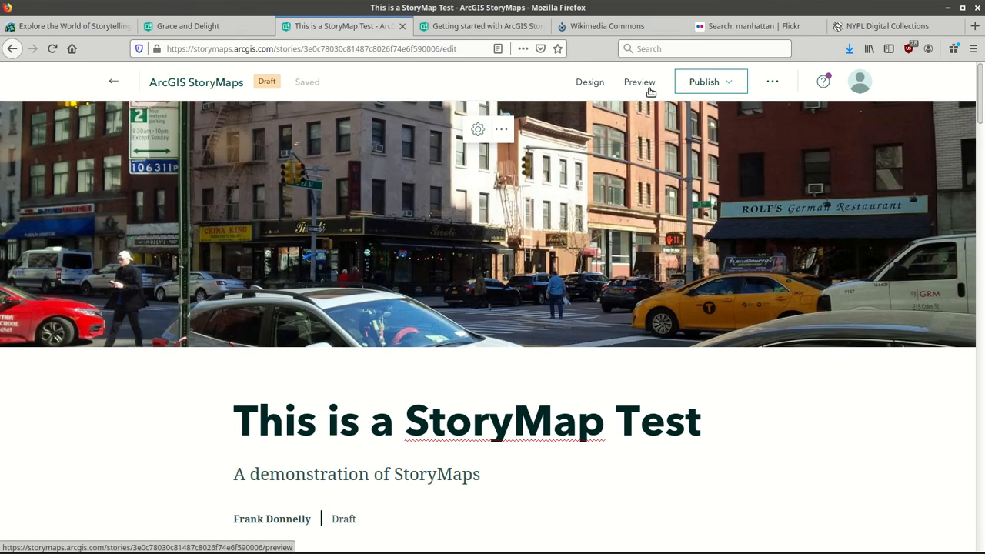
# Try the Ridgeline, Tidal, Mesa and Slate themes, settling on green Ridgeline.
pyautogui.click(590, 83)
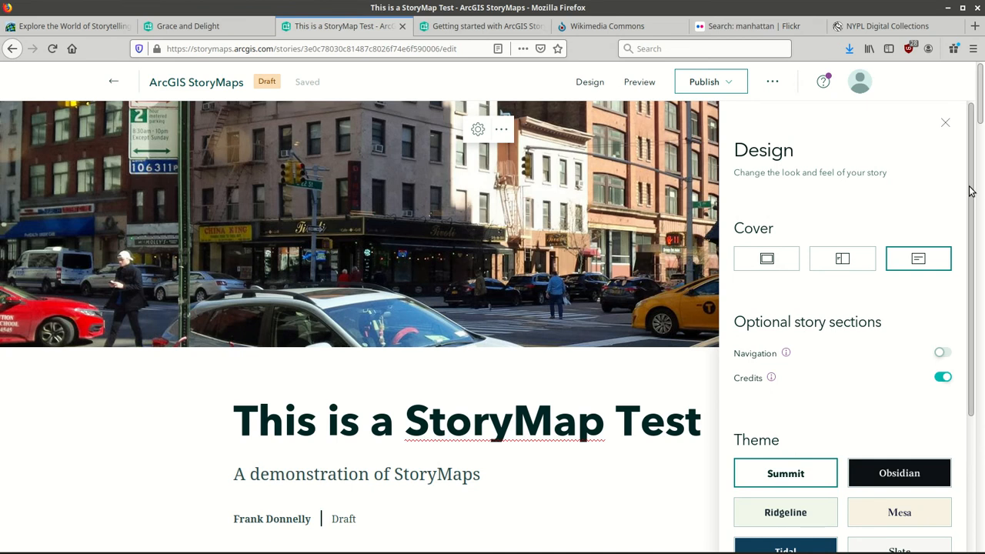
pyautogui.scroll(-4, 969, 191)
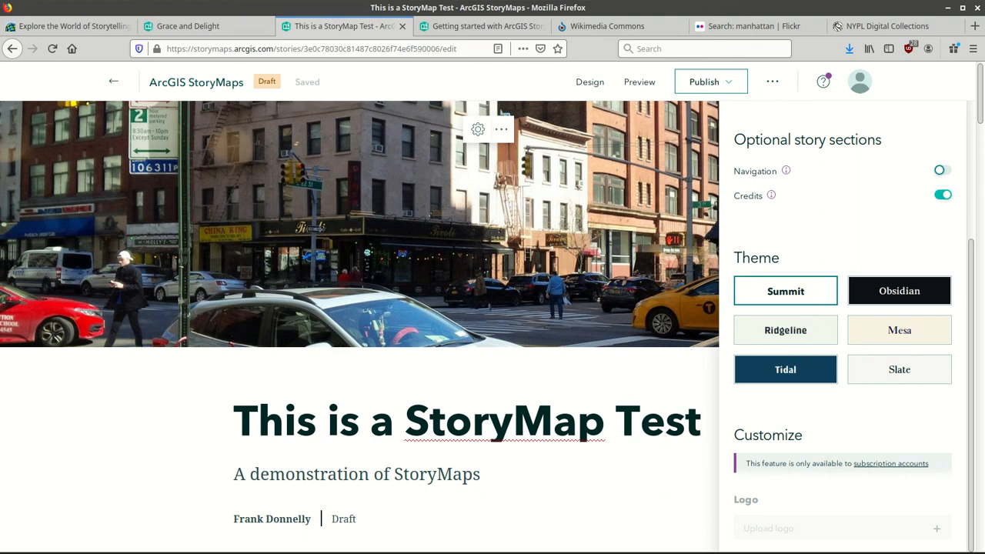
pyautogui.scroll(-3, 981, 129)
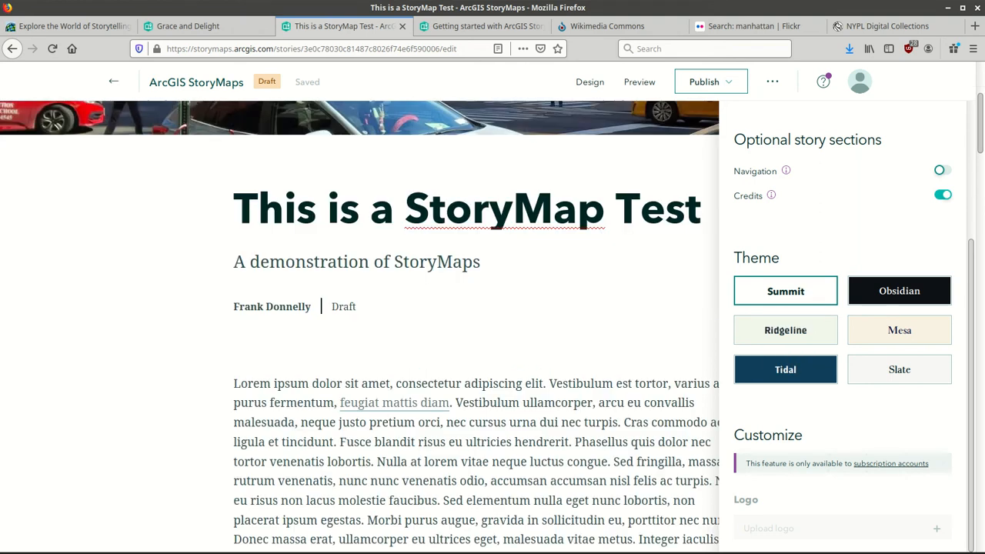
pyautogui.click(798, 333)
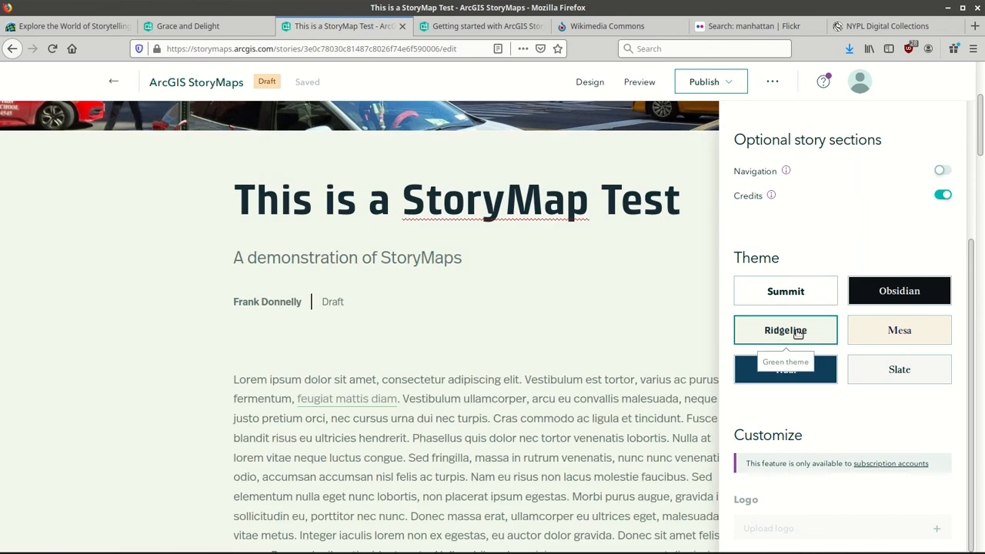
pyautogui.click(809, 372)
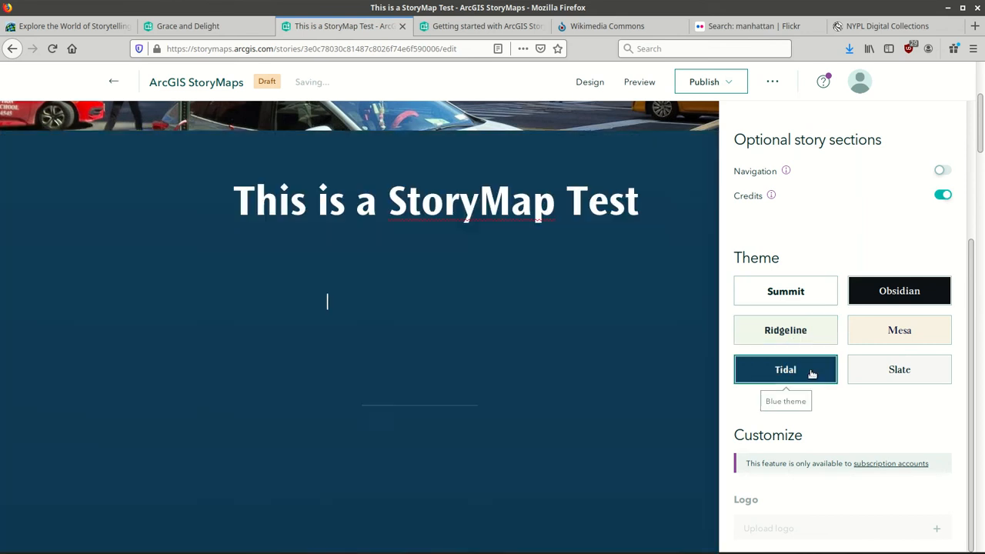
pyautogui.click(910, 328)
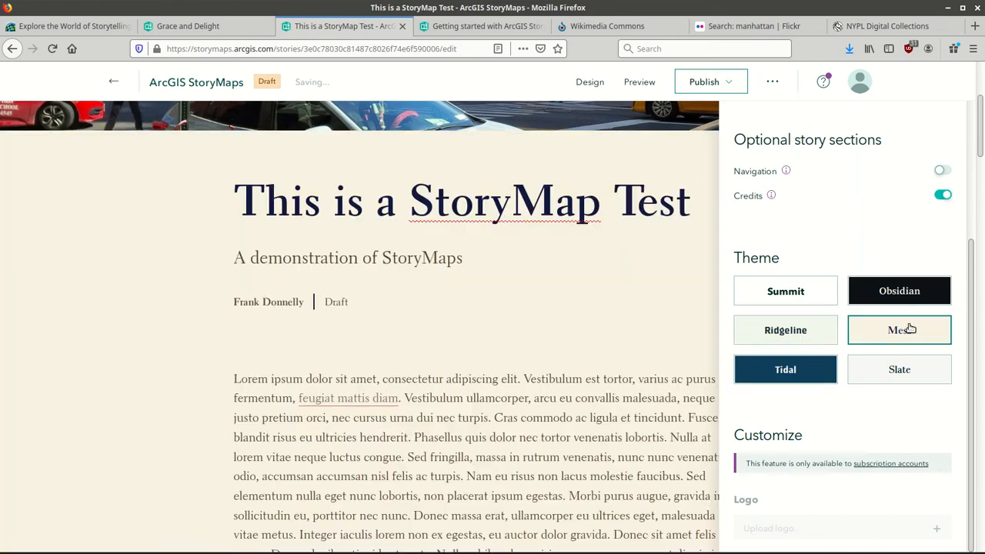
pyautogui.click(923, 378)
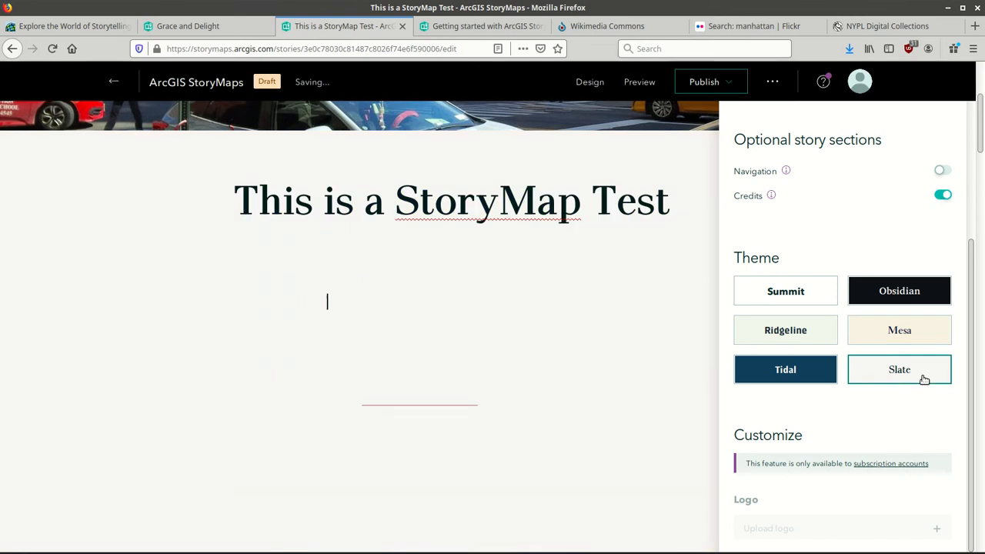
pyautogui.click(806, 327)
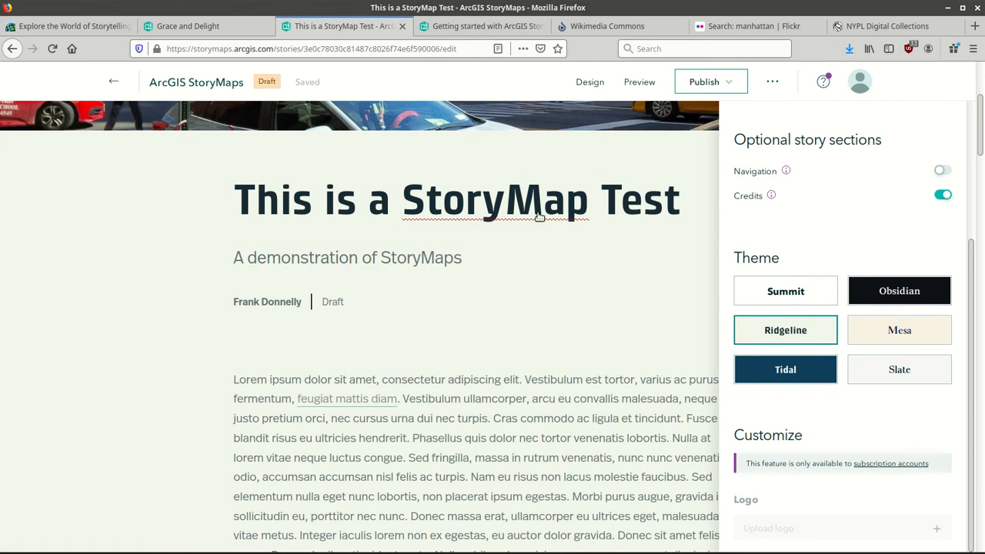
pyautogui.click(551, 282)
# Start a new empty block below the Lower Manhattan map caption.
pyautogui.scroll(-1, 981, 125)
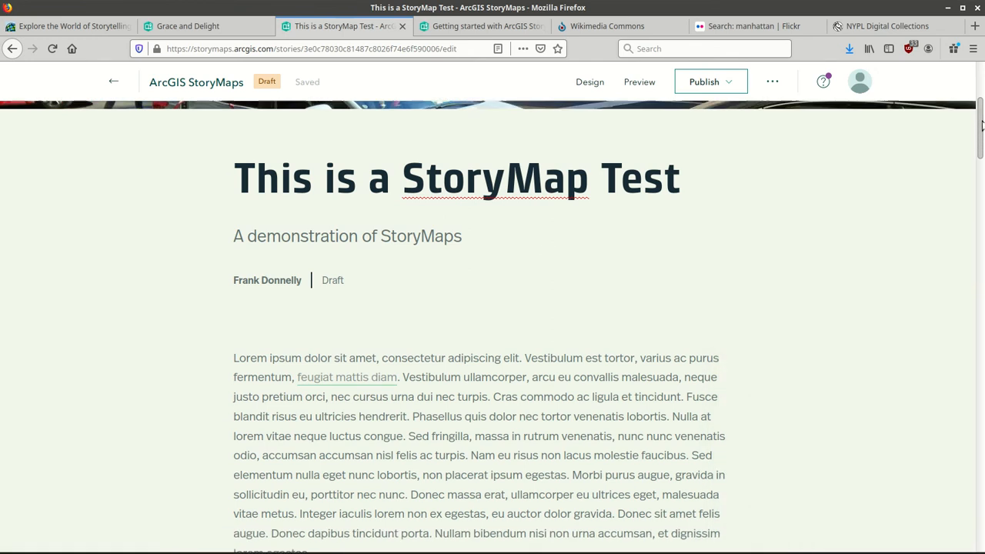
pyautogui.scroll(-20, 981, 125)
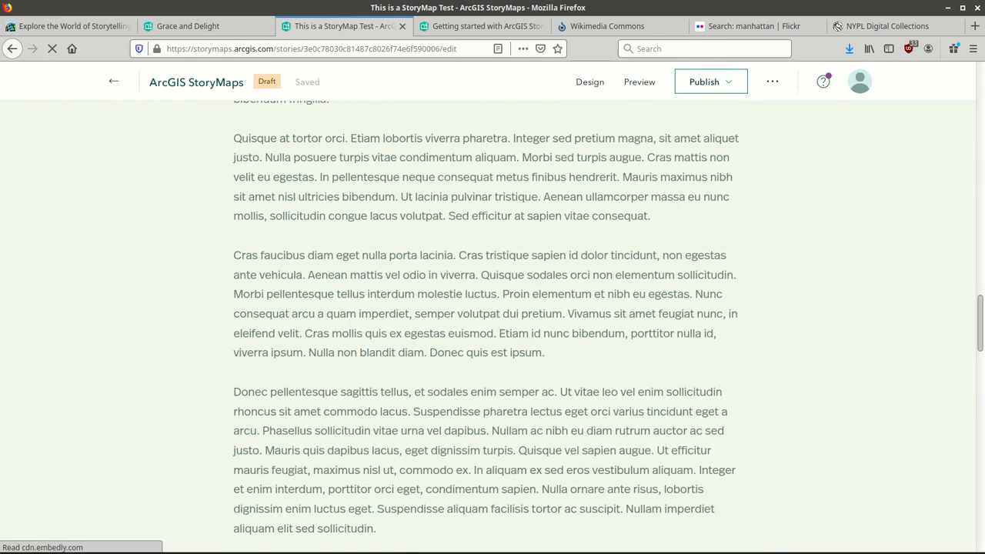
pyautogui.scroll(-12, 492, 326)
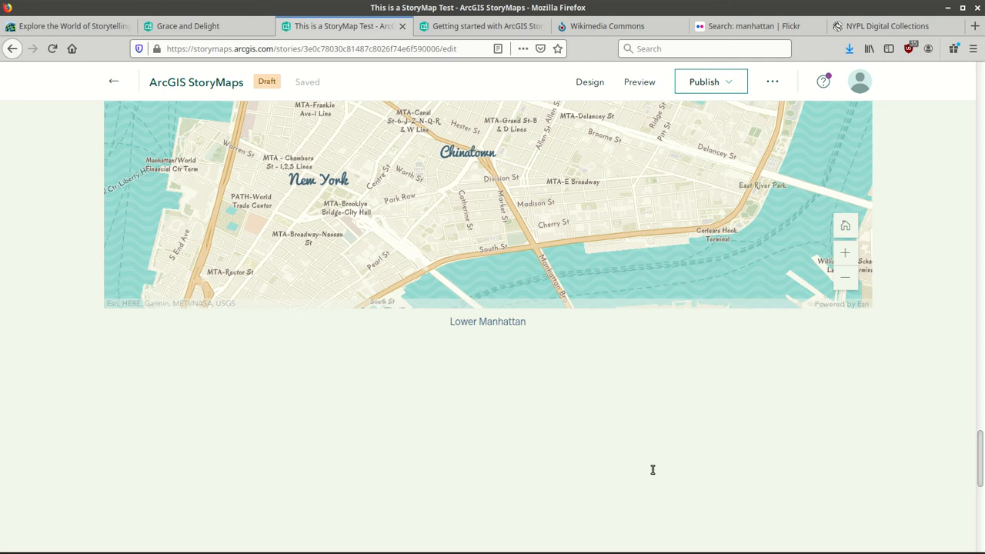
pyautogui.click(535, 396)
# Show the block-type list and preview the Slideshow, Swipe, Sidecar and Guided tour options.
pyautogui.click(214, 379)
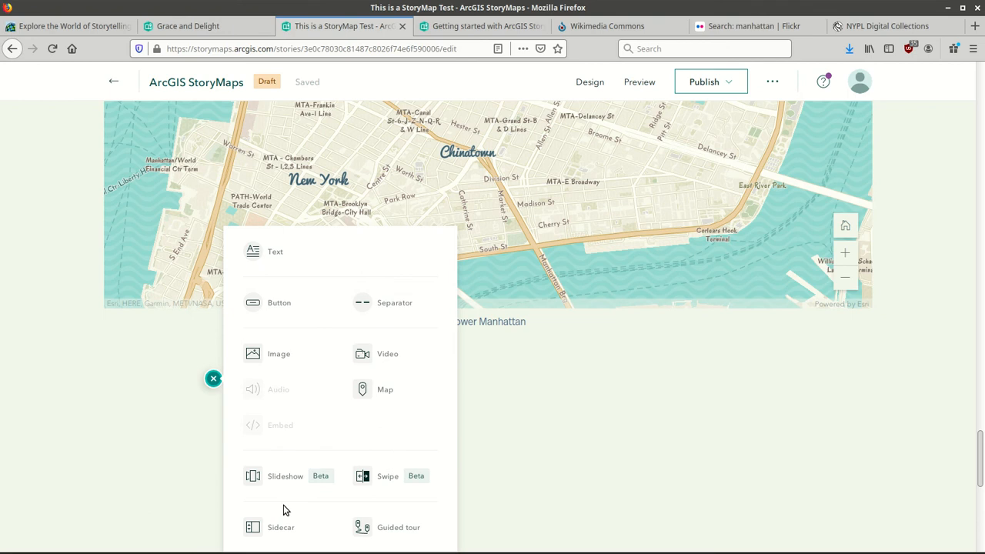
pyautogui.moveTo(286, 487)
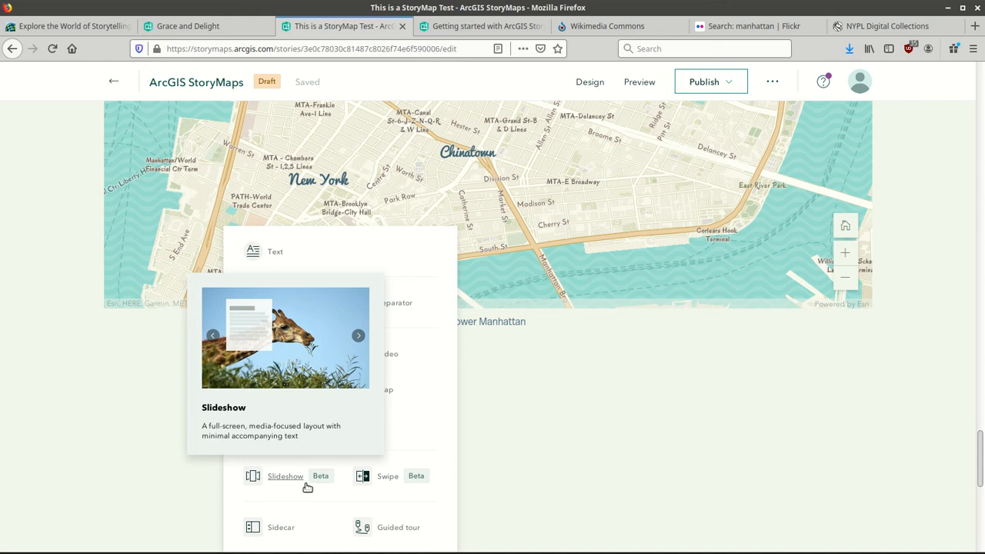
pyautogui.moveTo(391, 483)
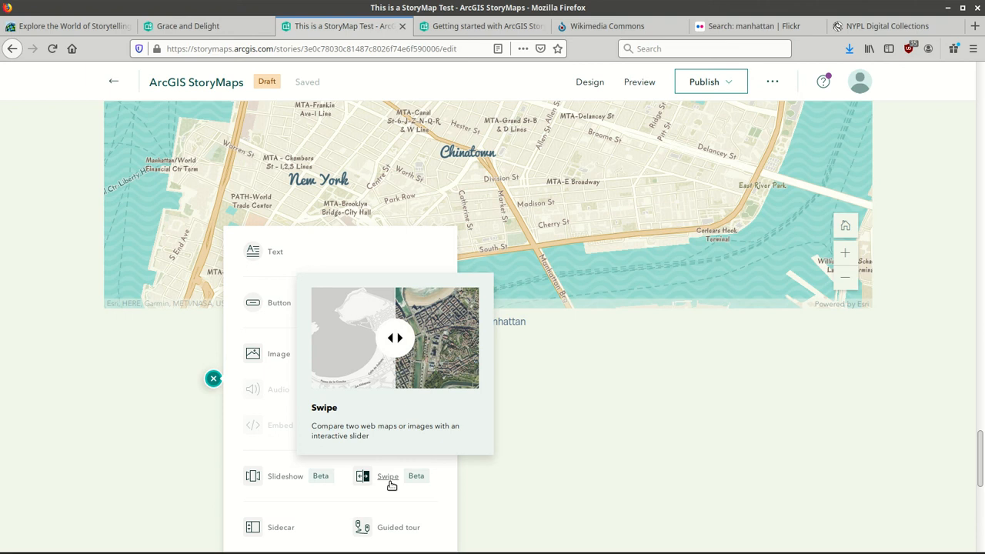
pyautogui.moveTo(288, 530)
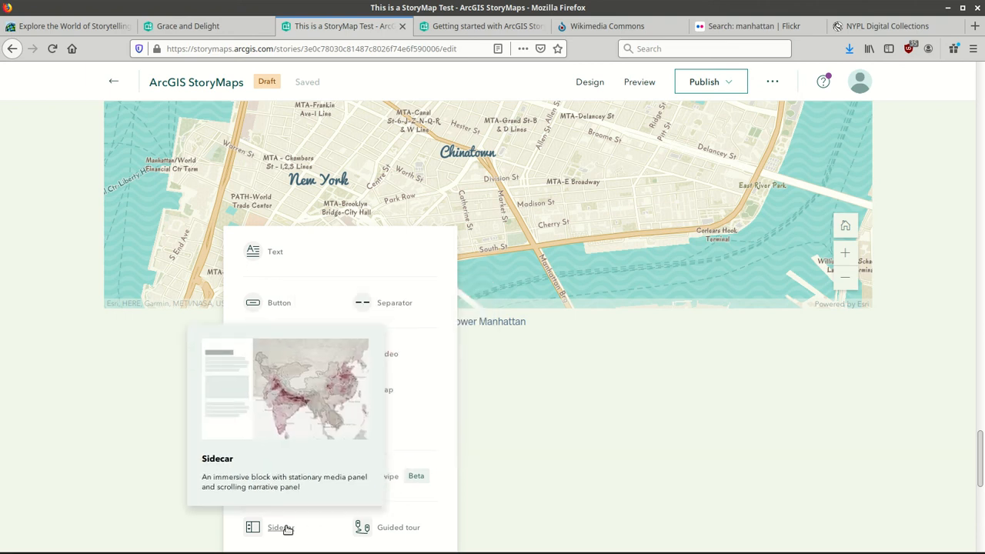
pyautogui.moveTo(396, 531)
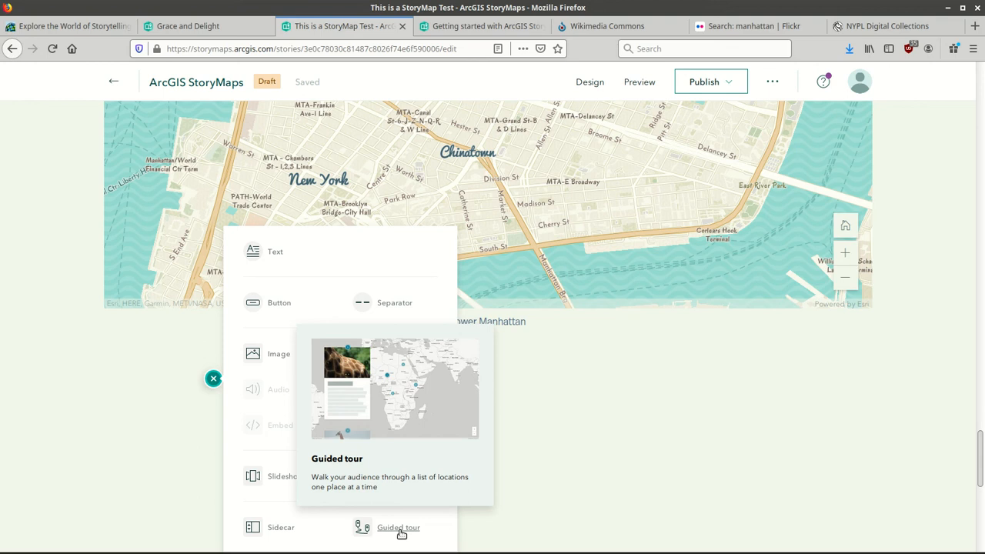
# Insert a map-focused guided tour and title its first slide 'New York City'.
pyautogui.click(401, 531)
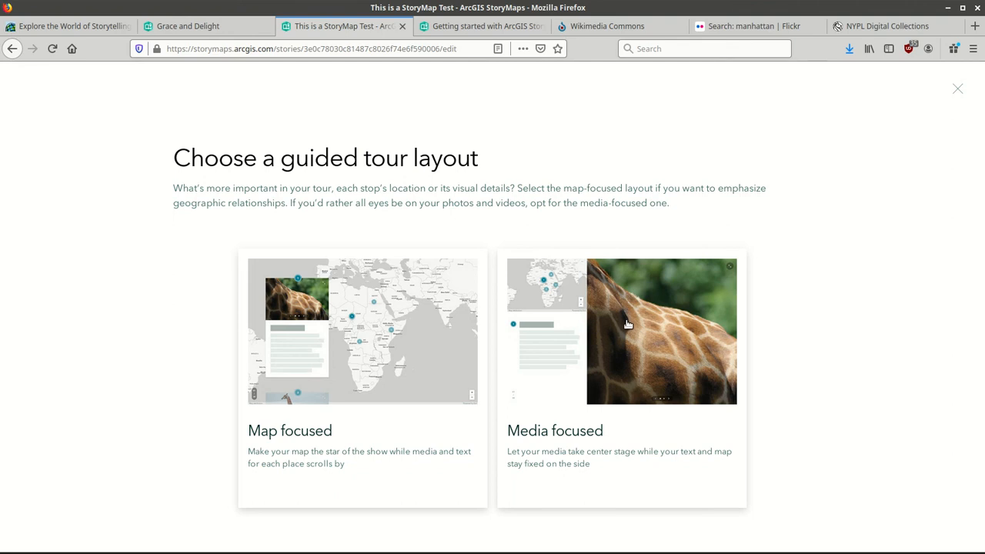
pyautogui.click(373, 334)
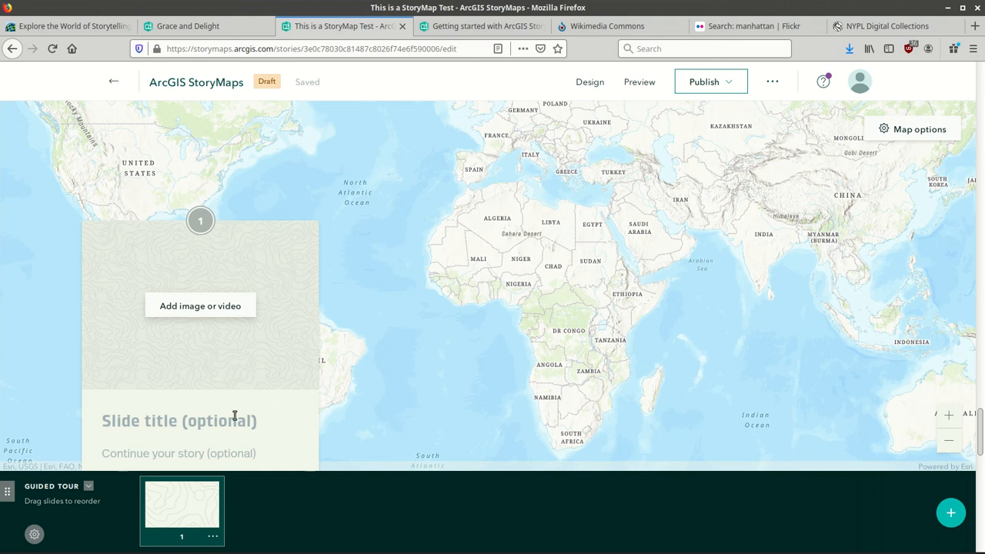
pyautogui.click(201, 421)
pyautogui.write('New ')
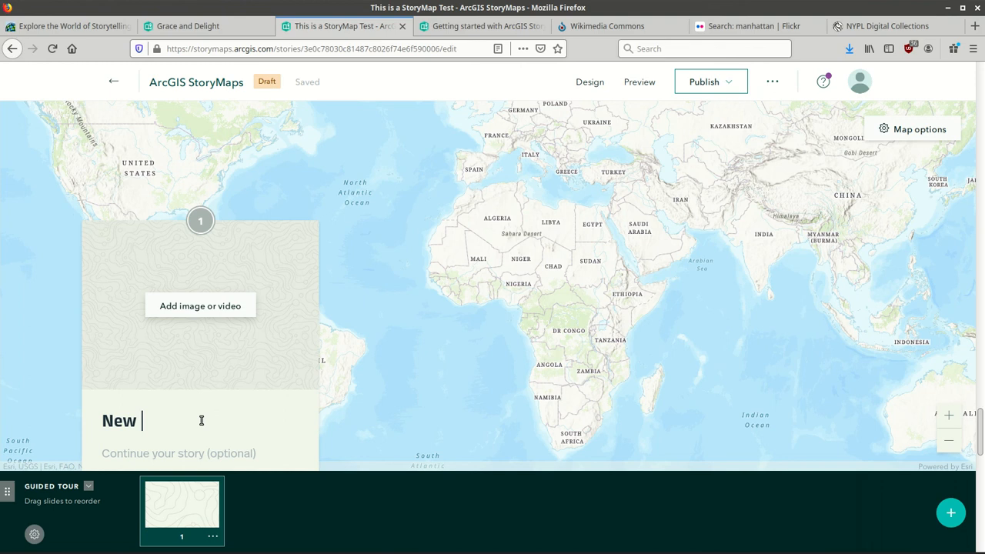
pyautogui.write('York City')
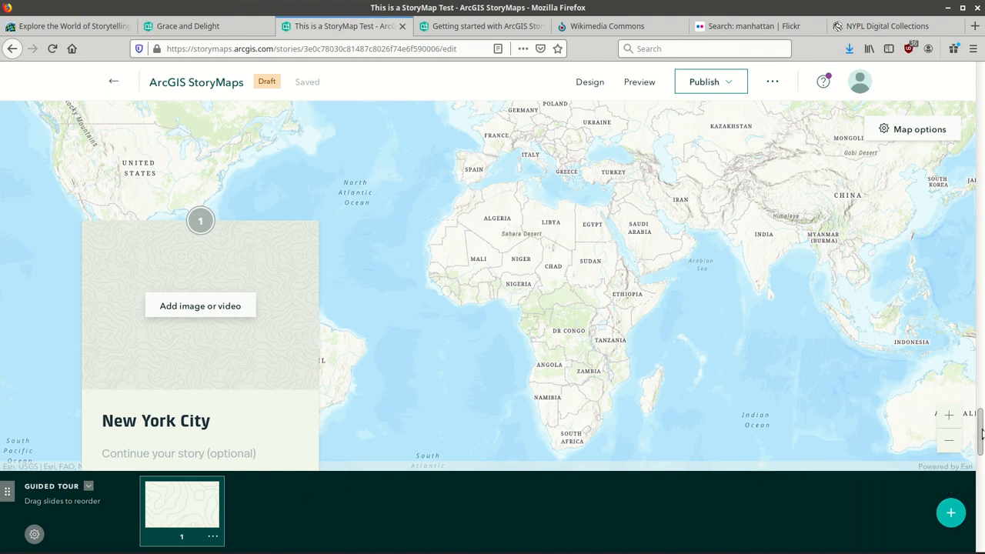
pyautogui.scroll(-1, 981, 437)
pyautogui.scroll(-2, 981, 437)
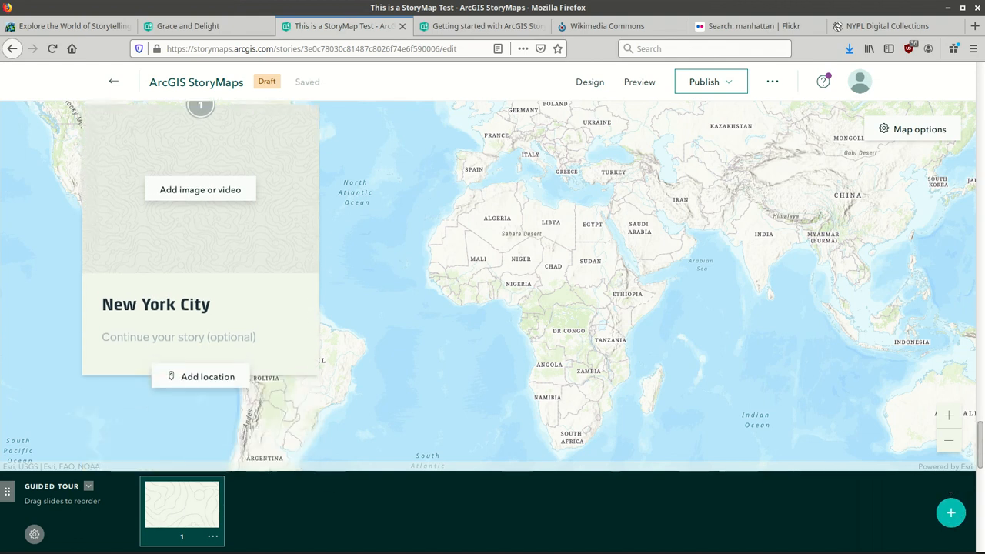
# Search 'new york city' and drop the slide's tour point on New York City, NY.
pyautogui.click(202, 371)
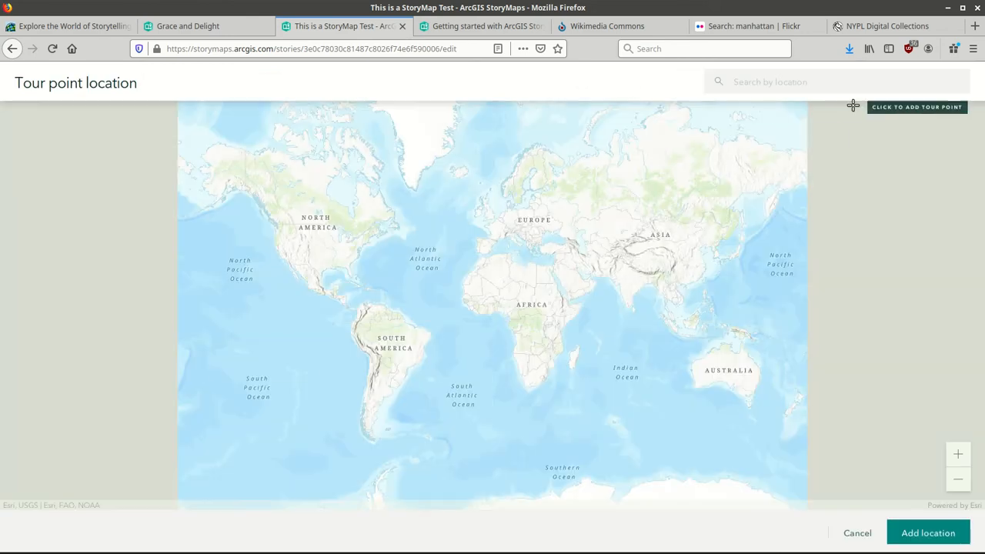
pyautogui.click(802, 88)
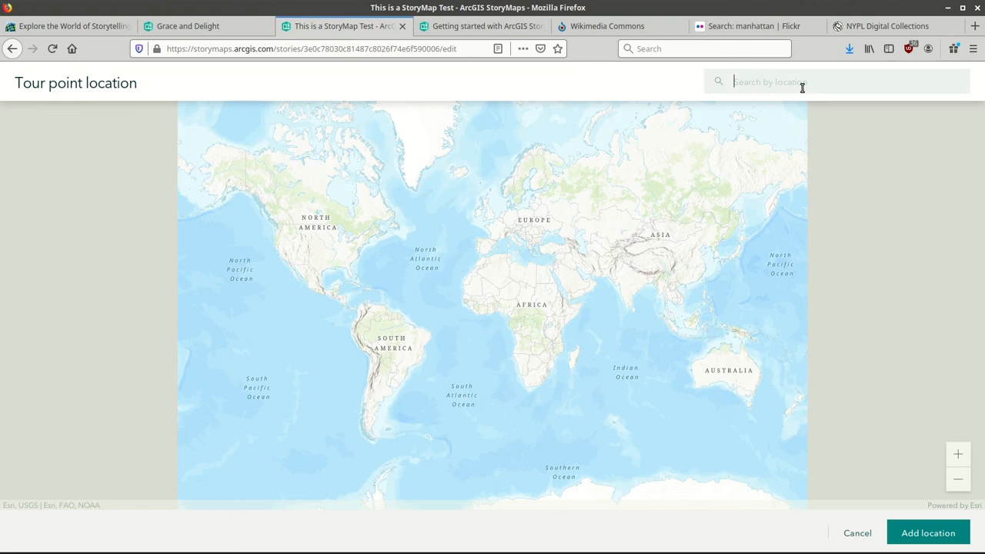
pyautogui.write('new york city')
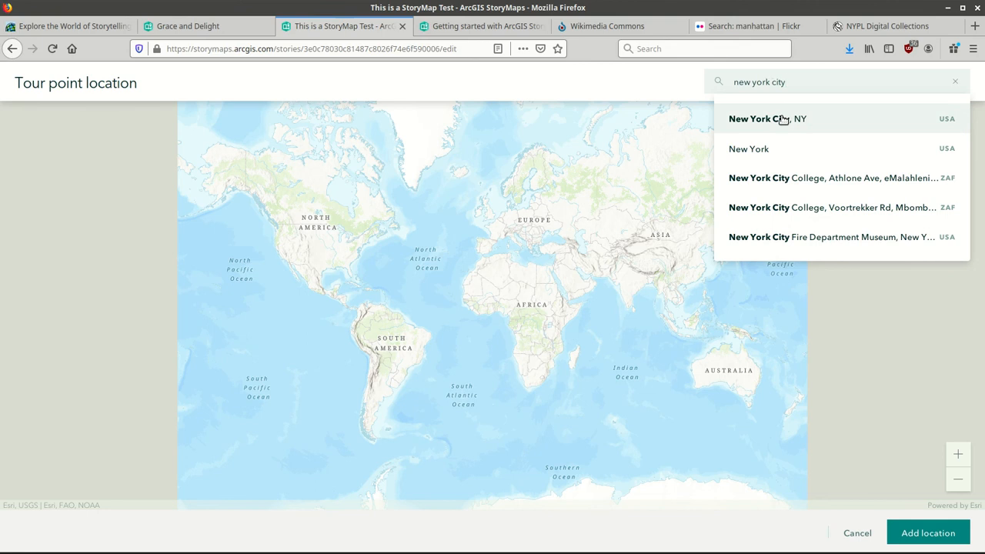
pyautogui.click(783, 118)
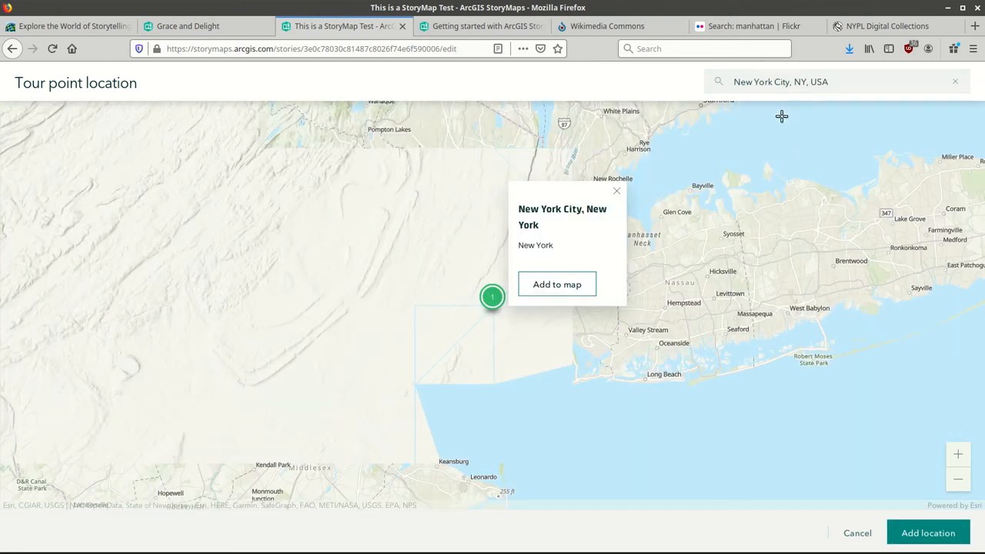
pyautogui.click(569, 286)
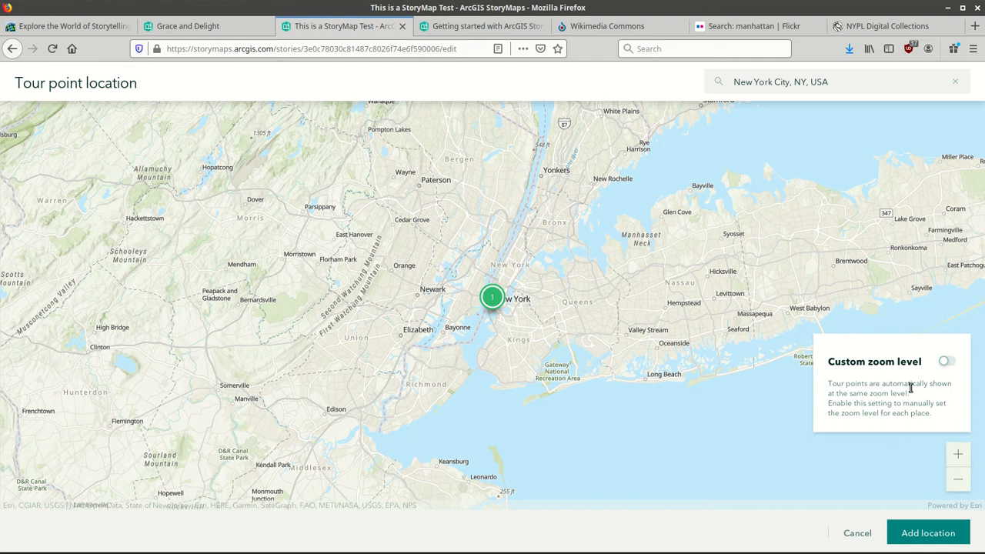
# Enable custom zoom, set the New York City point to zoom level 4, and save the location.
pyautogui.click(945, 361)
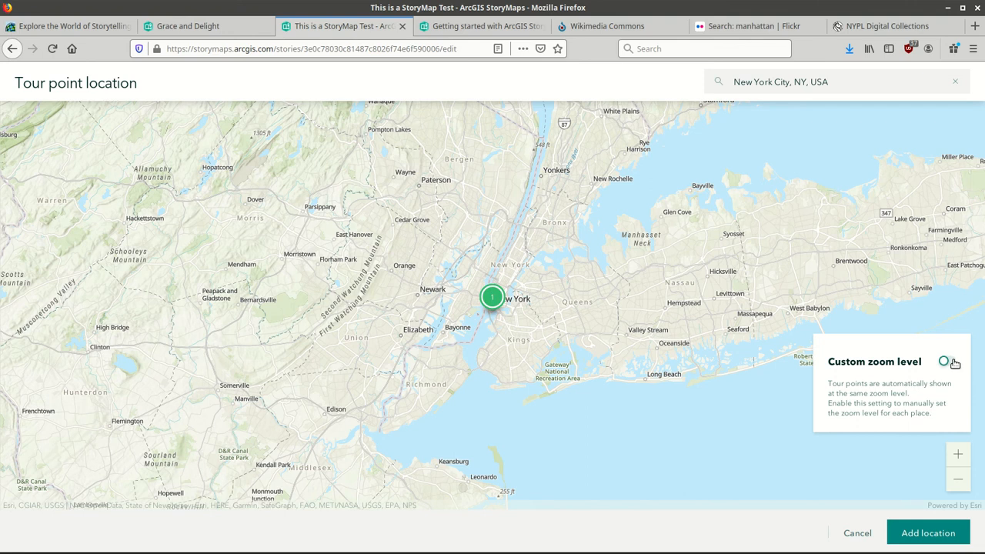
pyautogui.click(960, 452)
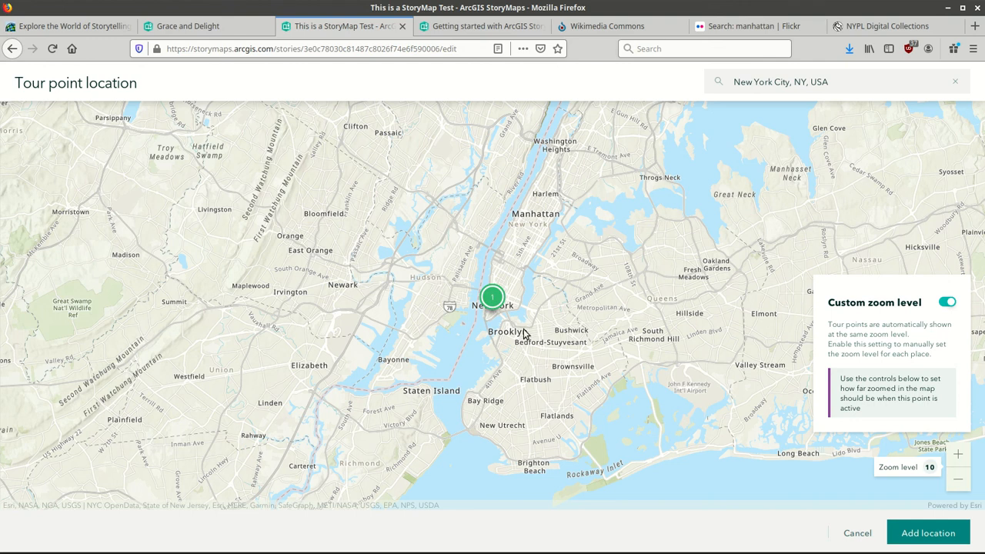
pyautogui.click(957, 473)
pyautogui.click(958, 474)
pyautogui.click(958, 474)
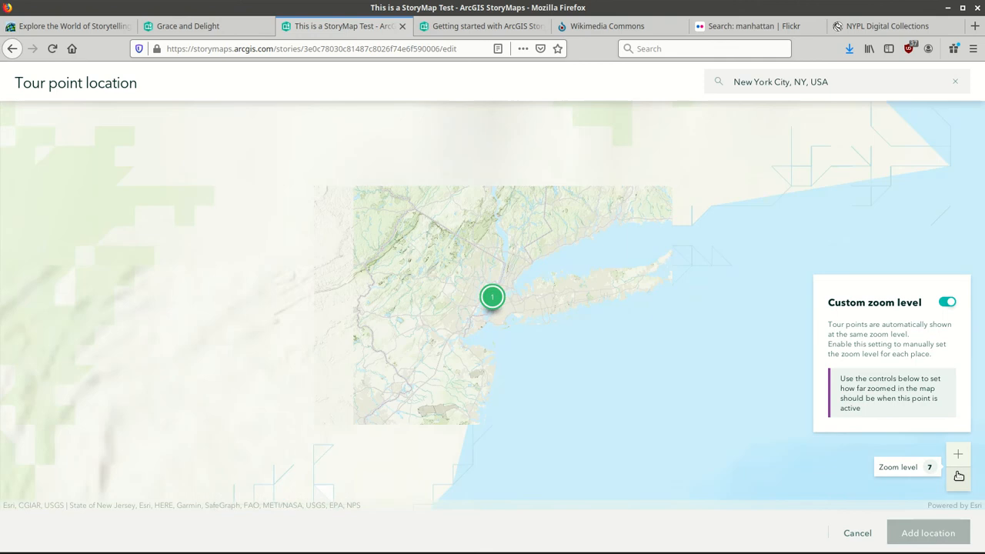
pyautogui.click(958, 474)
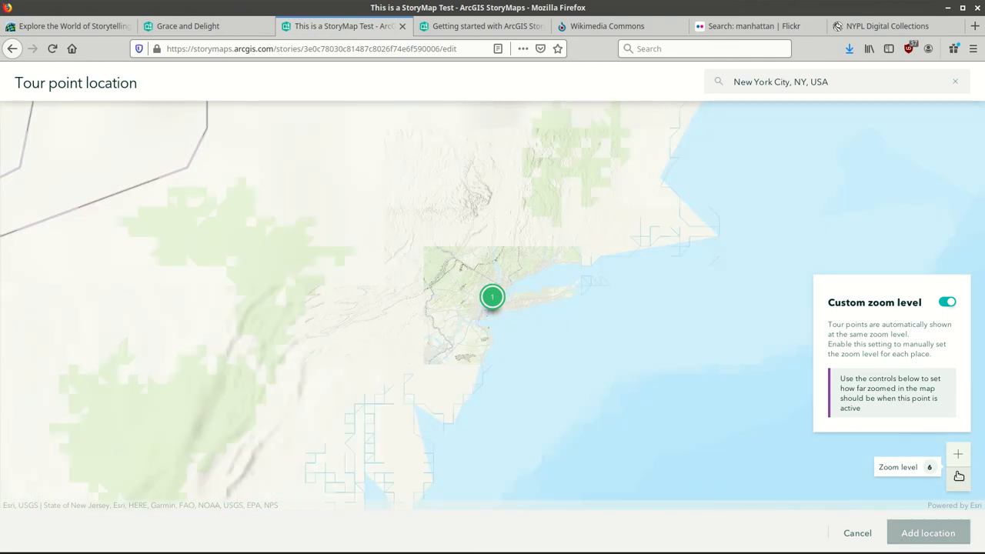
pyautogui.click(958, 474)
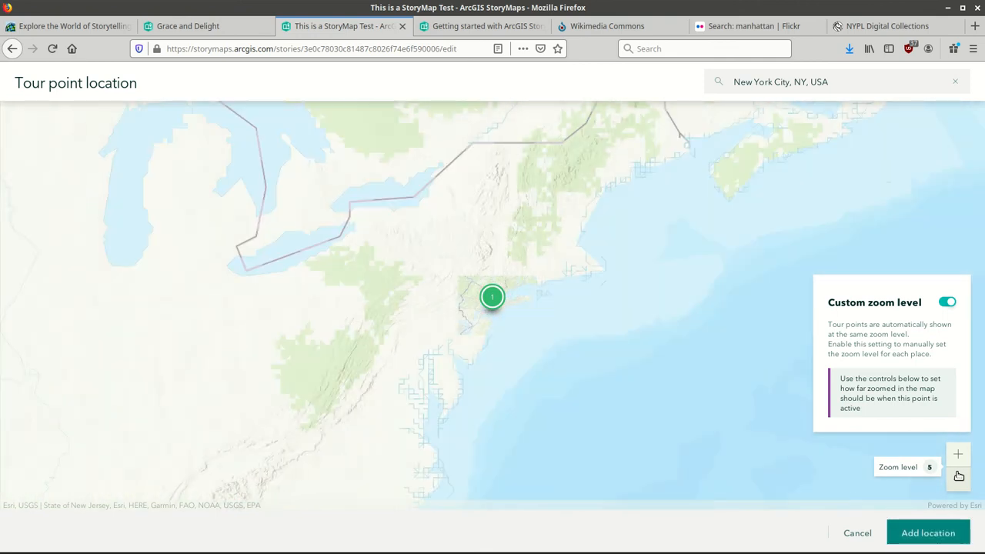
pyautogui.click(958, 475)
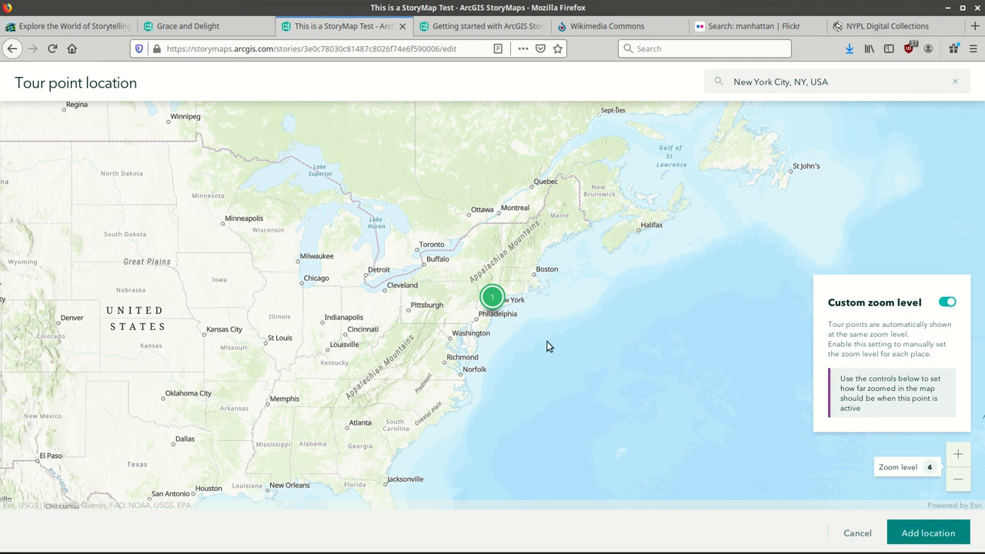
pyautogui.click(908, 538)
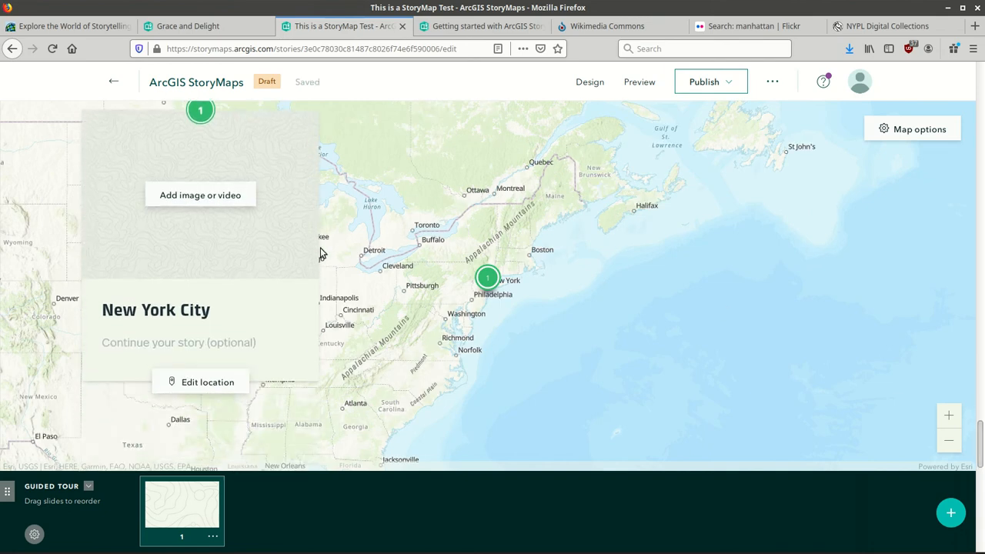
pyautogui.click(230, 201)
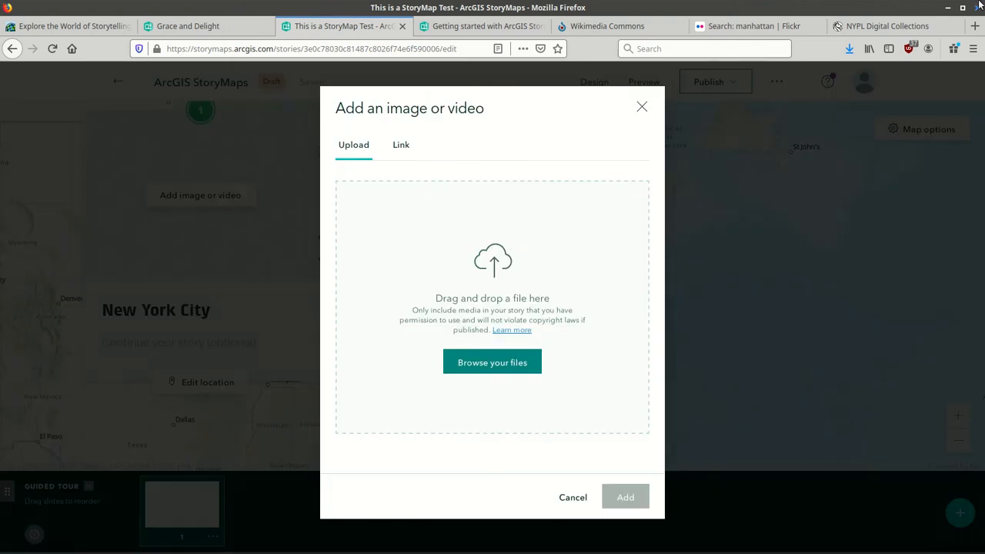
pyautogui.click(947, 8)
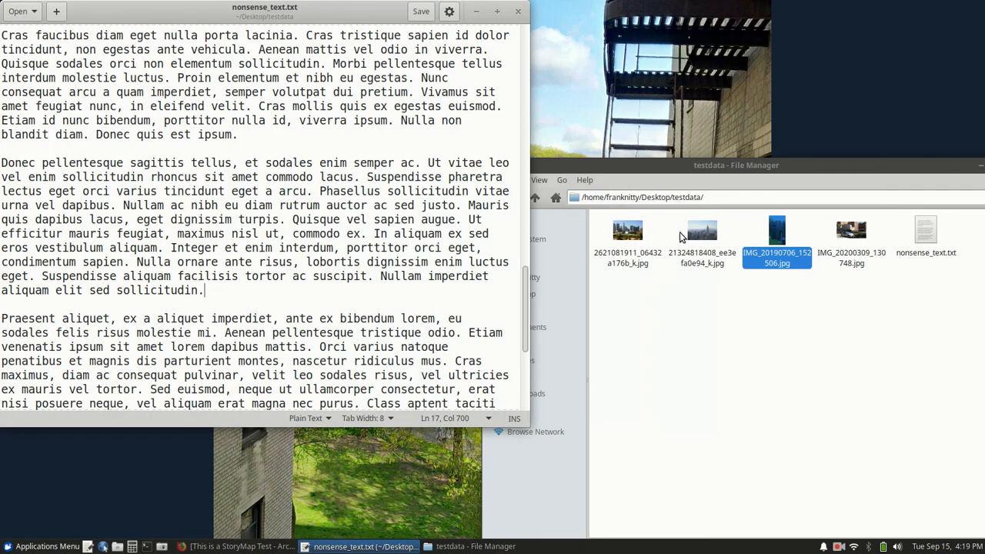
pyautogui.click(240, 546)
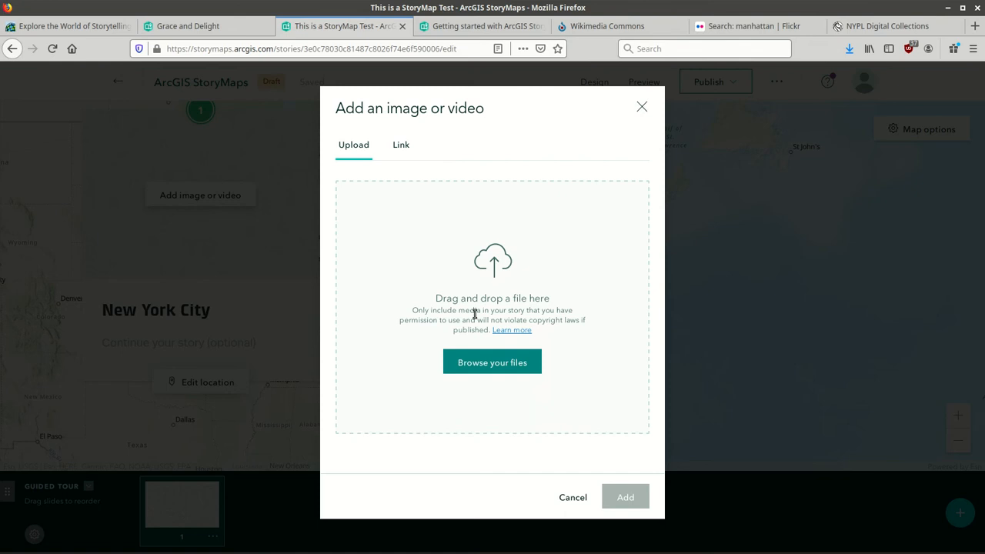
pyautogui.moveTo(781, 6); pyautogui.dragTo(446, 42)
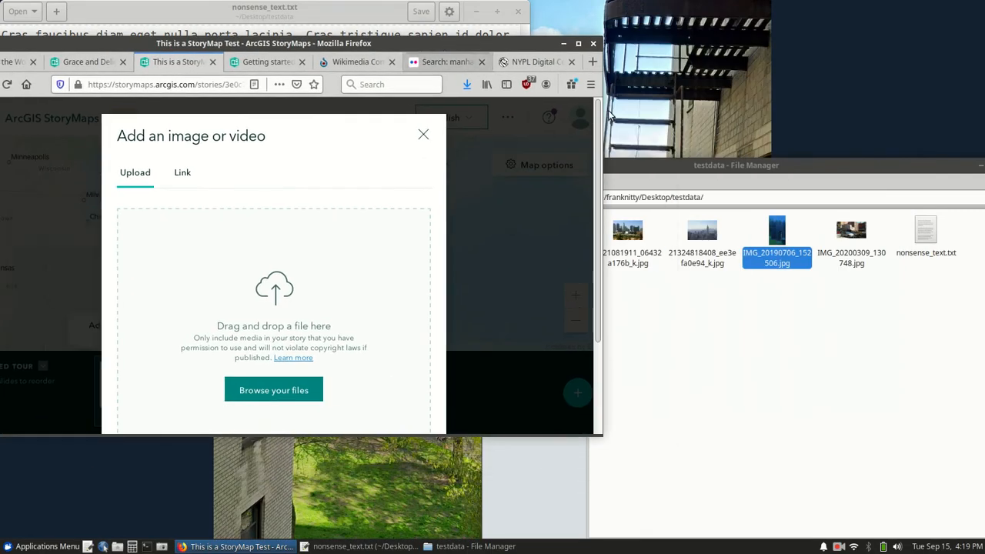
pyautogui.click(703, 235)
pyautogui.moveTo(703, 239); pyautogui.dragTo(308, 306)
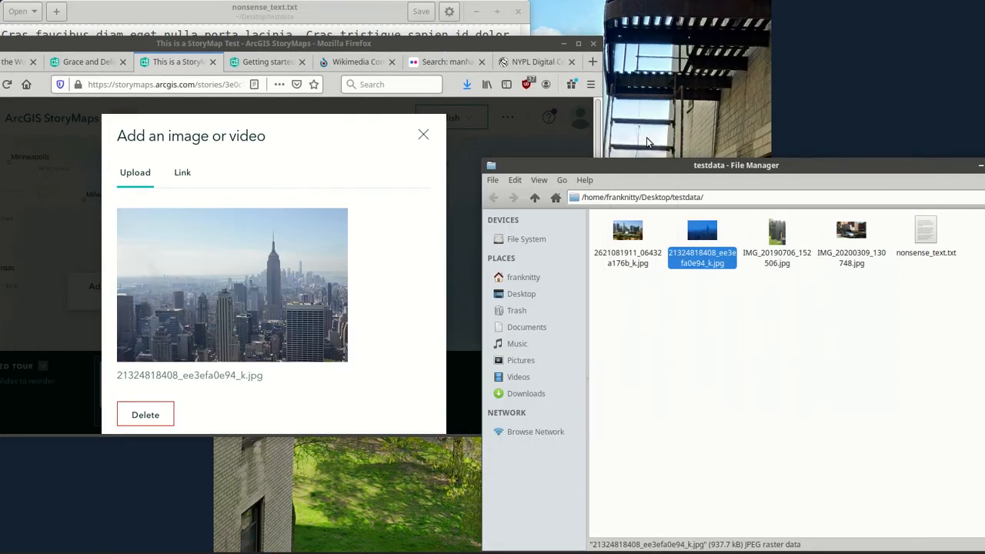
pyautogui.click(579, 44)
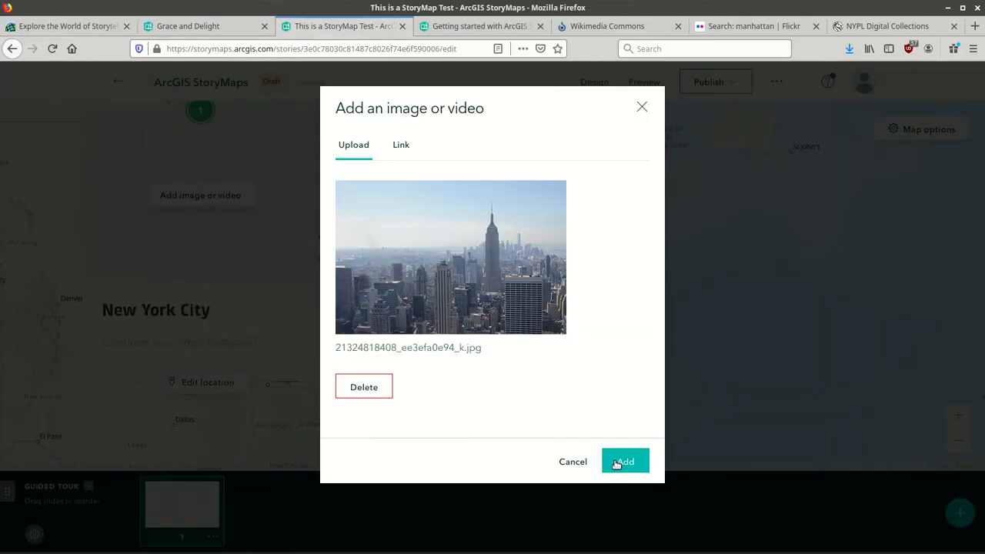
pyautogui.click(615, 464)
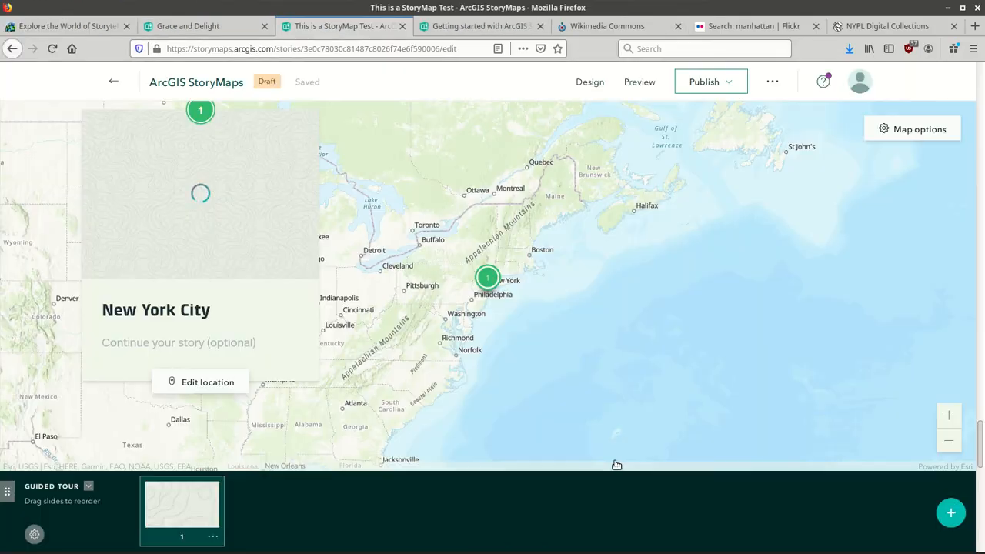
# Write 'We began our journey in Manhattan' as the New York City slide's story text.
pyautogui.click(194, 342)
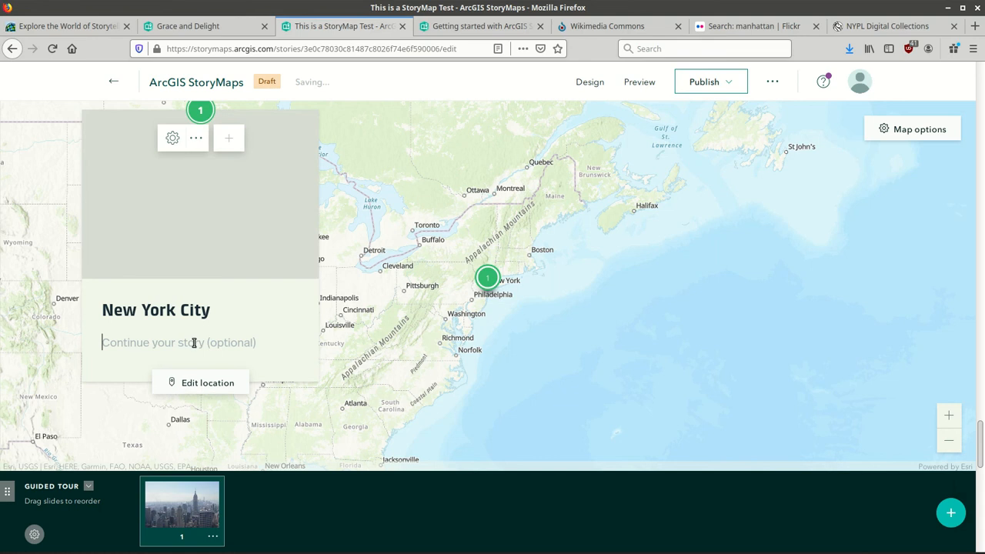
pyautogui.write('We ')
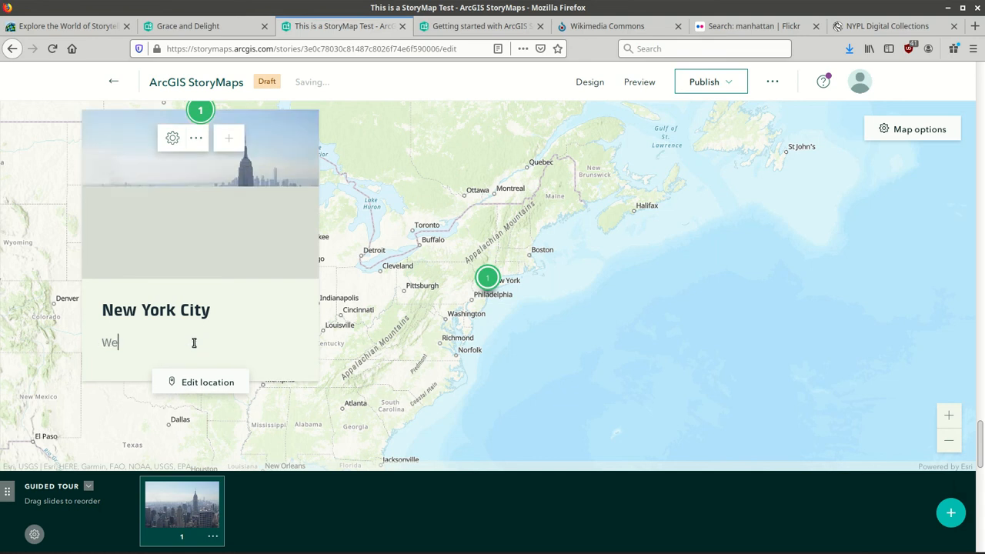
pyautogui.write('began our ')
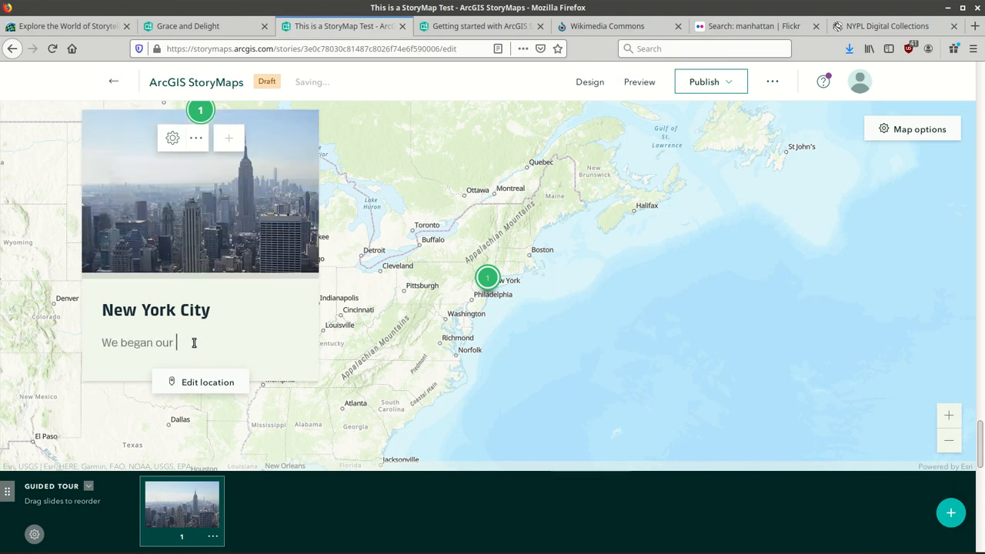
pyautogui.write('journse')
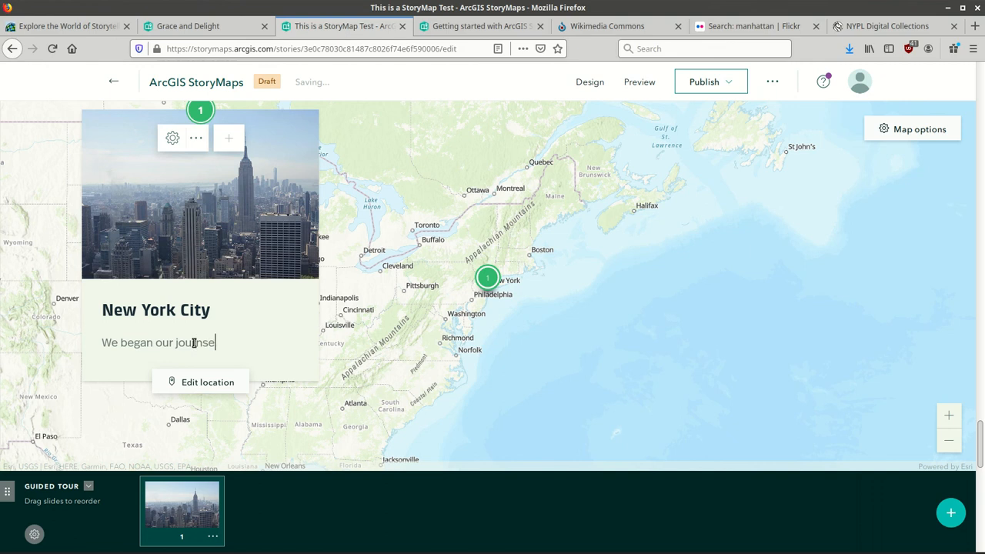
pyautogui.press('BackSpace')
pyautogui.press('BackSpace')
pyautogui.write('ey in Manhattan...')
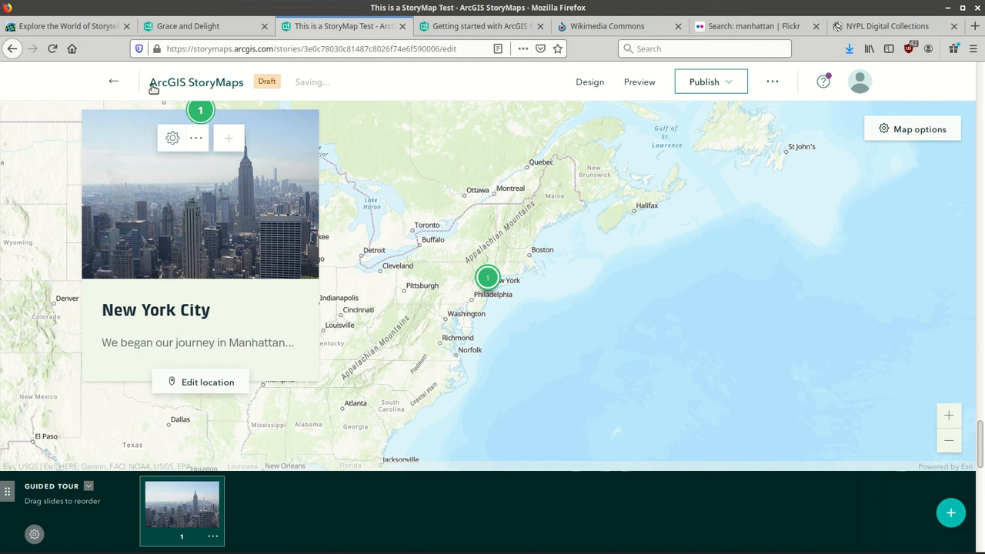
pyautogui.click(171, 141)
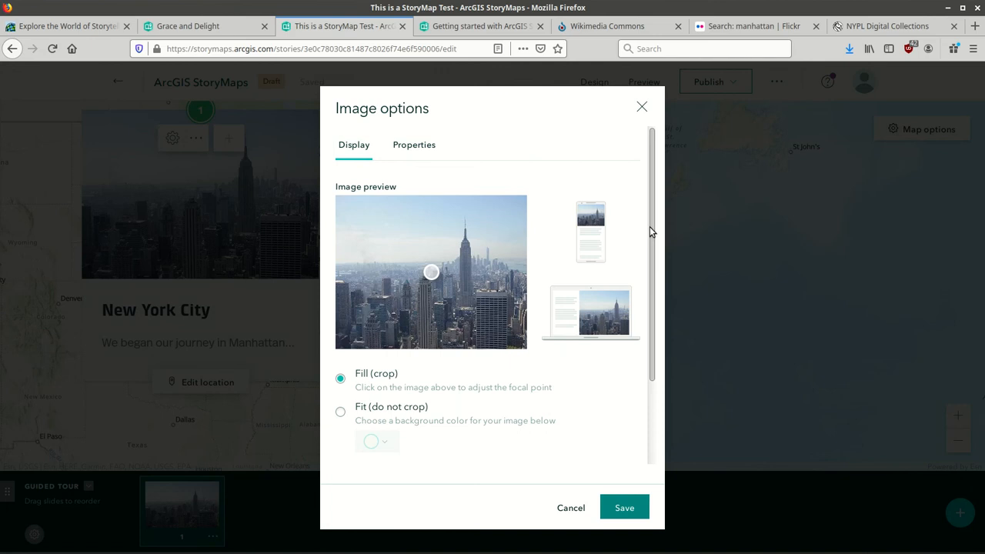
# Give the skyline photo the alternative text 'NYC skyline' in its Properties and save.
pyautogui.moveTo(650, 227)
pyautogui.mouseDown()
pyautogui.moveTo(655, 326)
pyautogui.moveTo(651, 227)
pyautogui.mouseUp()
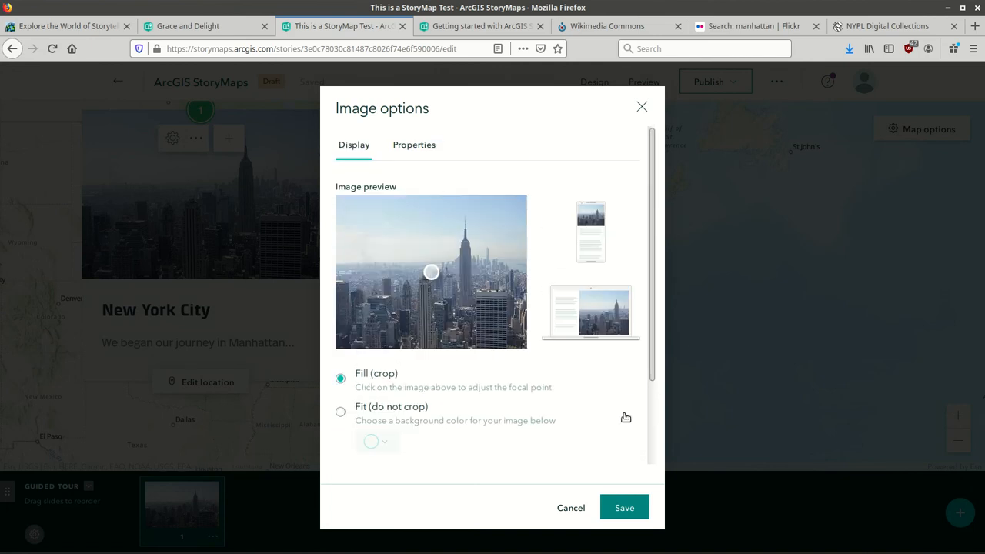
pyautogui.moveTo(653, 355); pyautogui.dragTo(667, 455)
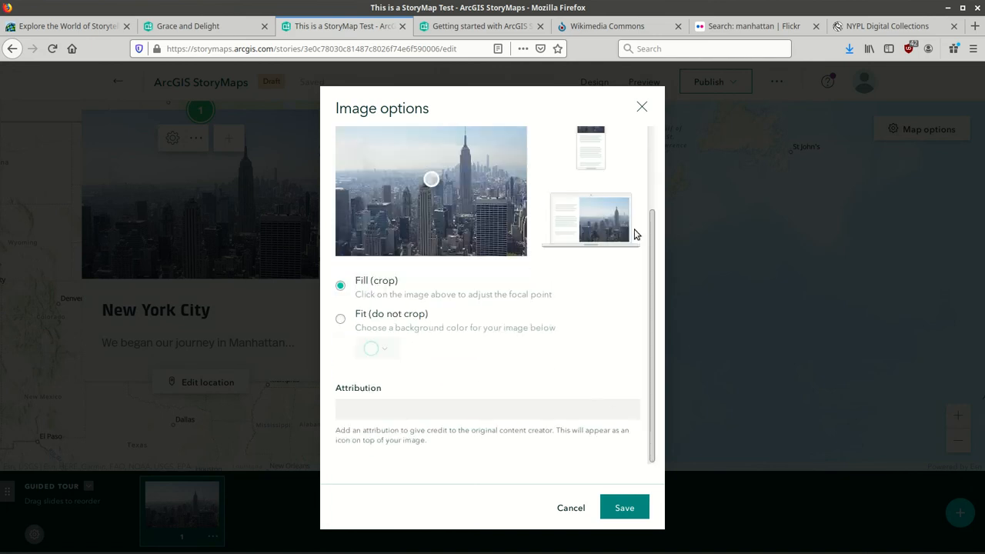
pyautogui.moveTo(649, 279); pyautogui.dragTo(649, 198)
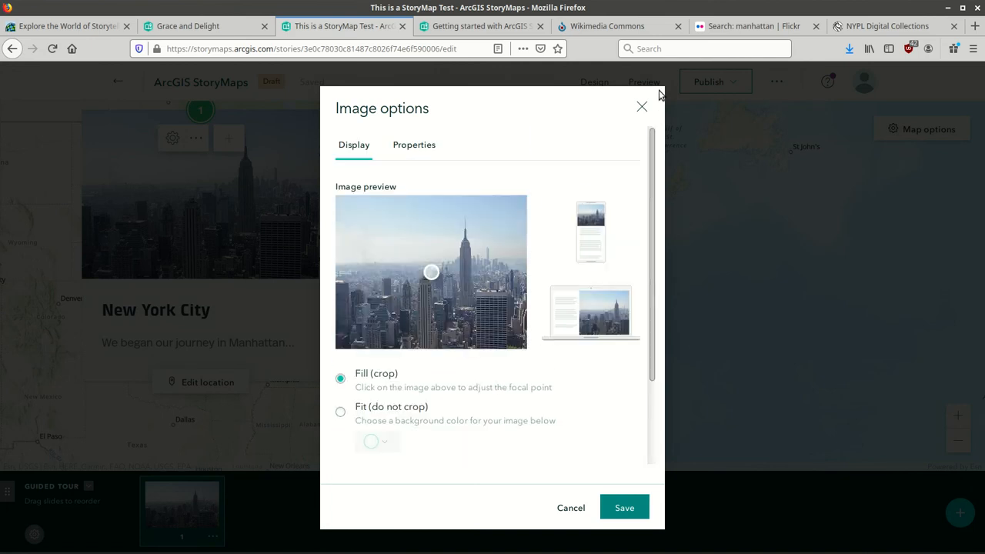
pyautogui.click(414, 146)
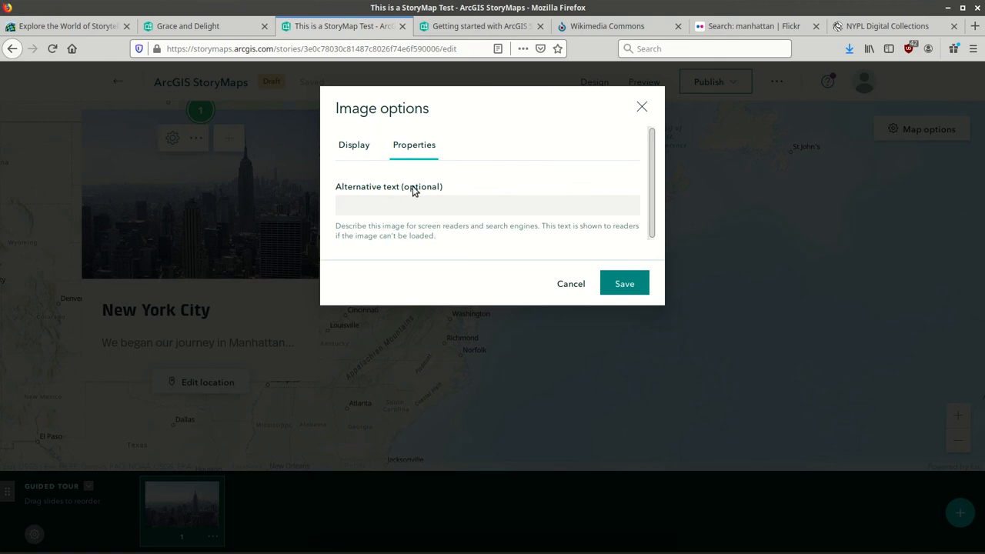
pyautogui.click(412, 185)
pyautogui.write('NYC sklyline')
pyautogui.click(636, 282)
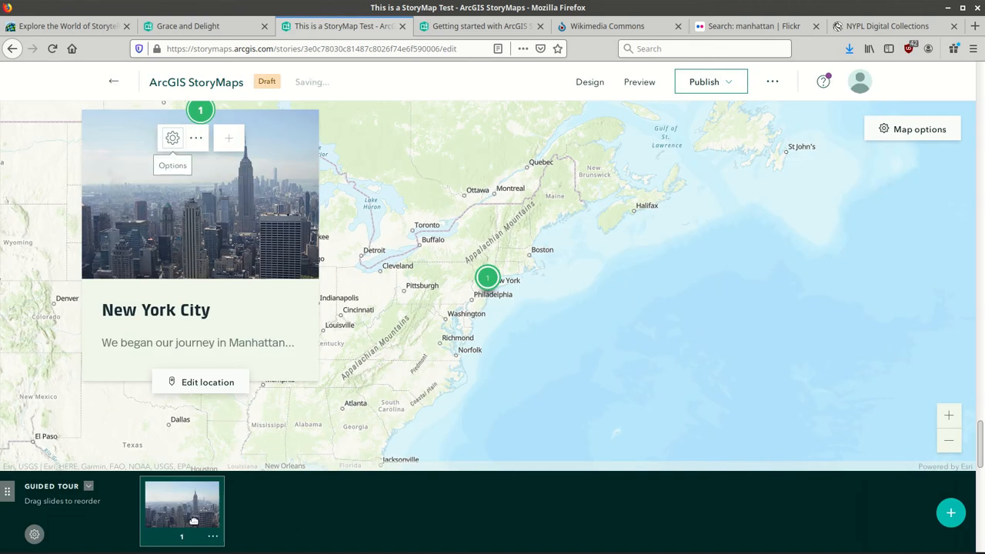
# Create a new tour slide and name it 'Los Angeles'.
pyautogui.click(951, 514)
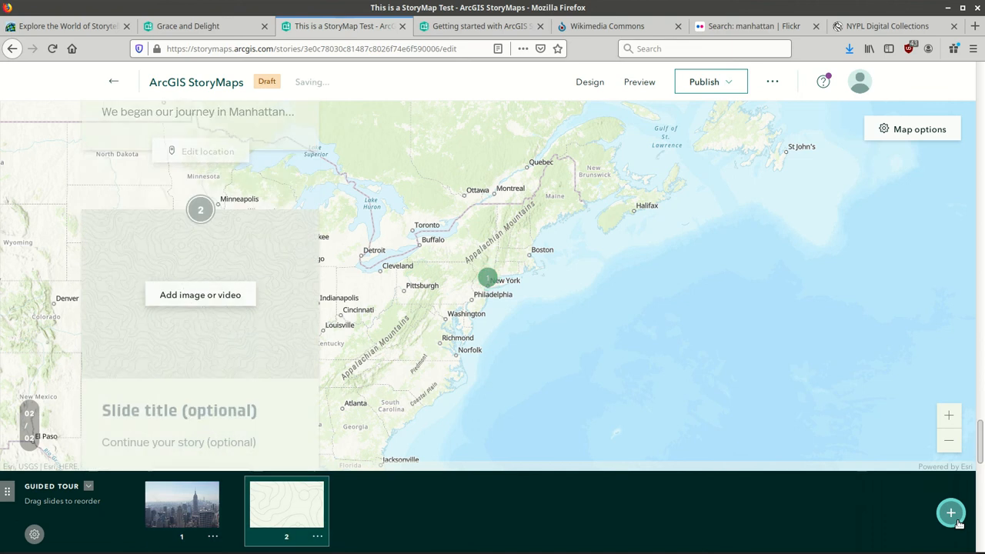
pyautogui.click(197, 416)
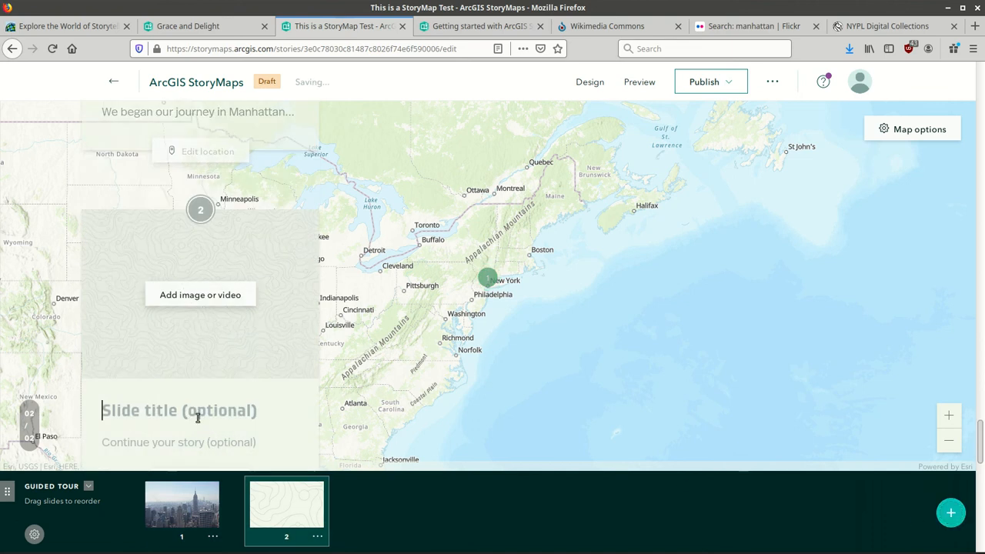
pyautogui.write('Los An')
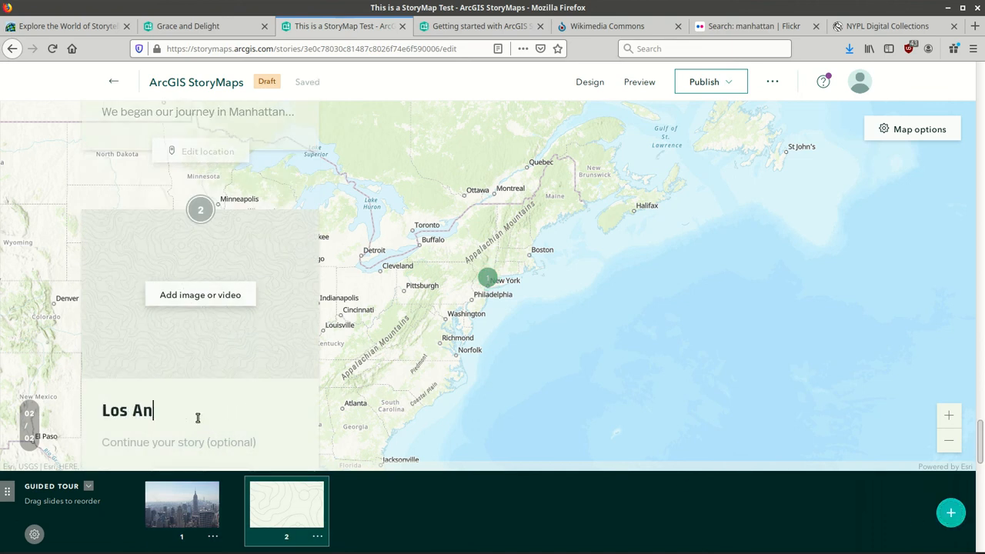
pyautogui.write('geles')
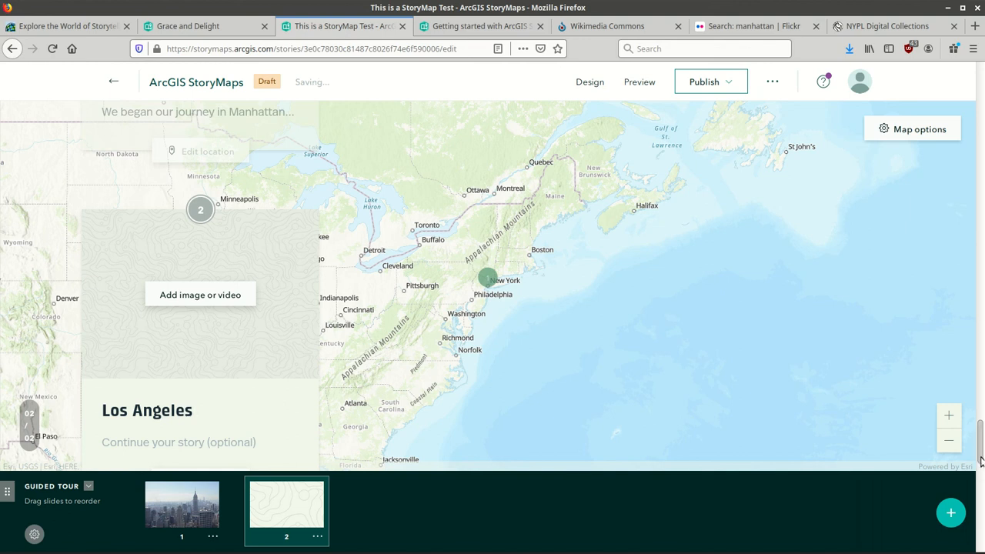
pyautogui.scroll(-2, 980, 467)
pyautogui.scroll(-2, 980, 468)
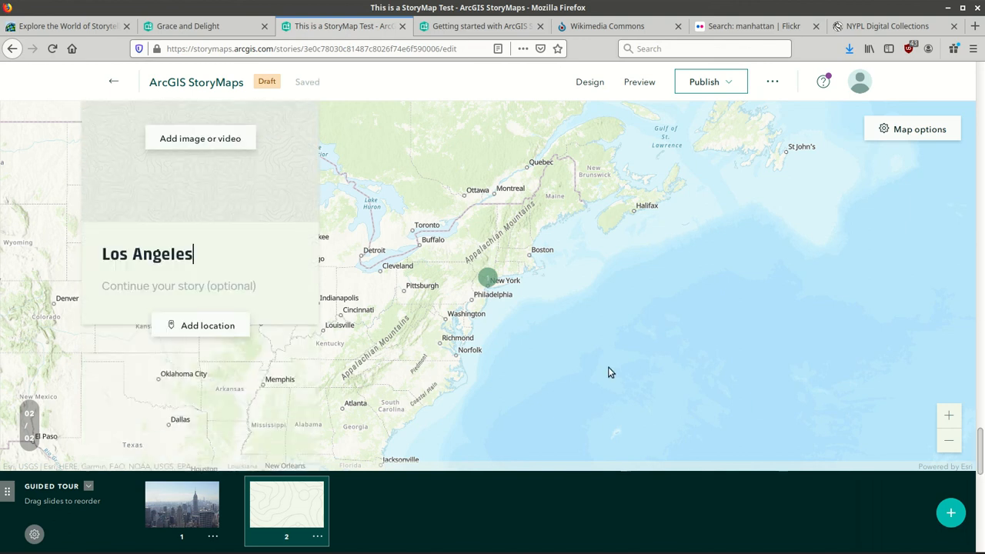
# Search for Los Angeles and place the slide's tour point on Los Angeles, CA.
pyautogui.click(207, 332)
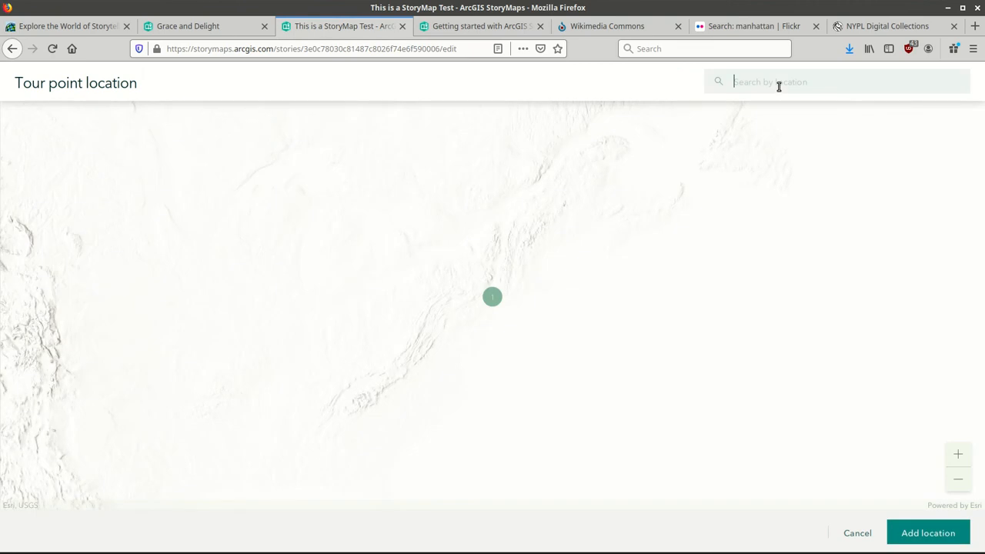
pyautogui.write('Los Aneg')
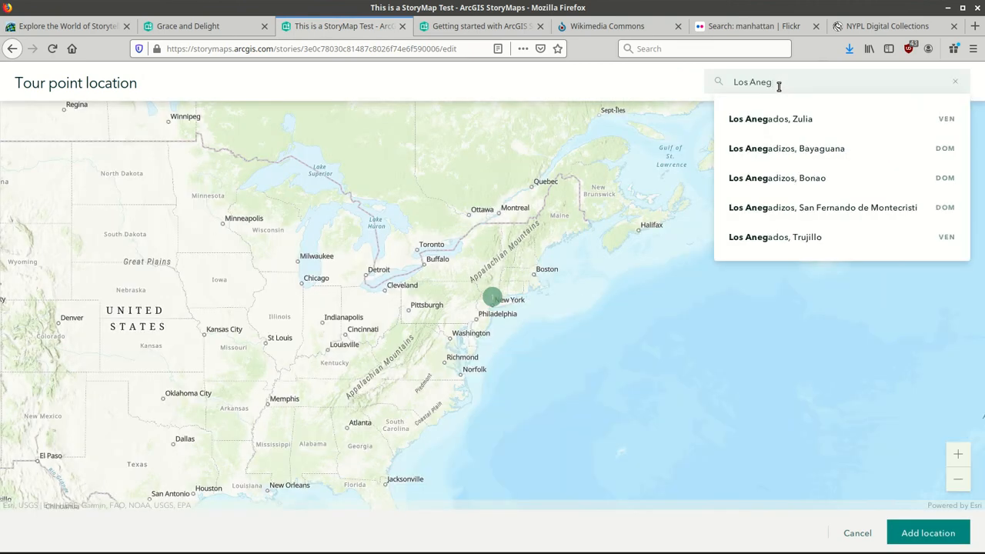
pyautogui.press('BackSpace')
pyautogui.write('g')
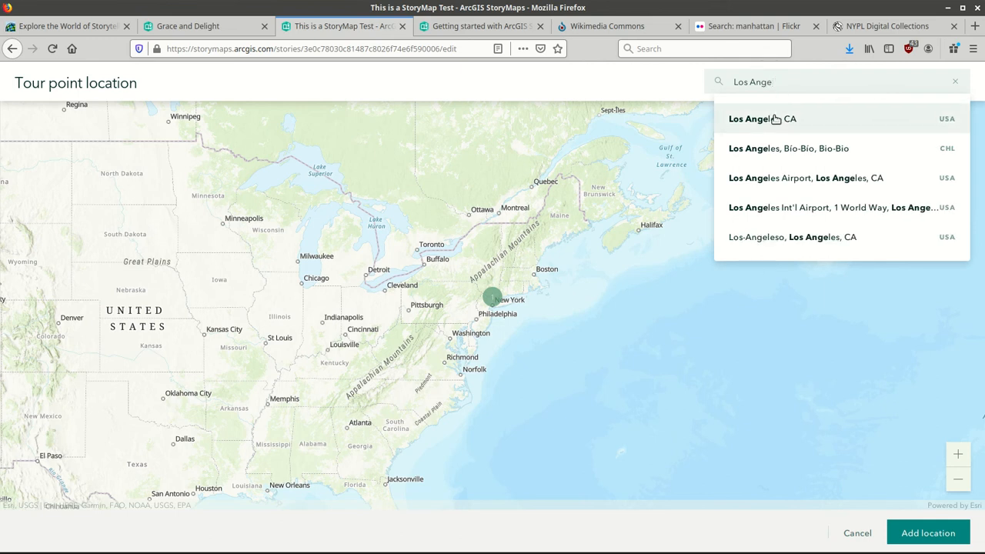
pyautogui.click(775, 120)
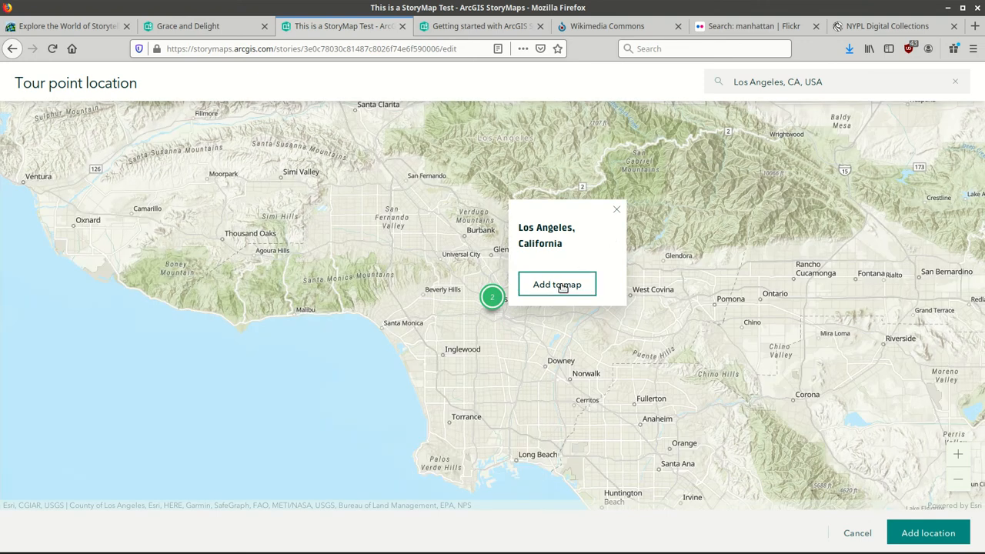
pyautogui.click(563, 285)
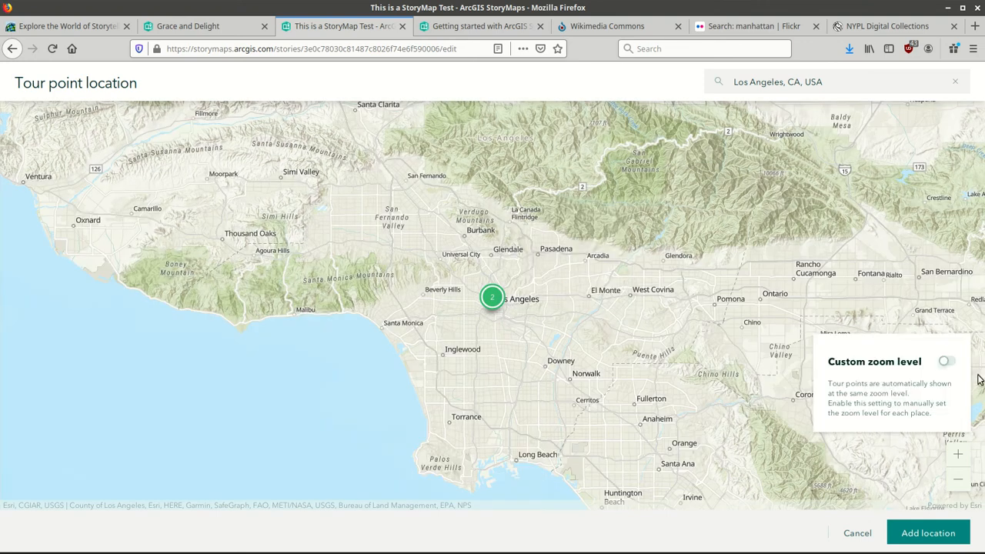
# Set the Los Angeles point to custom zoom level 4 and save the location.
pyautogui.click(950, 362)
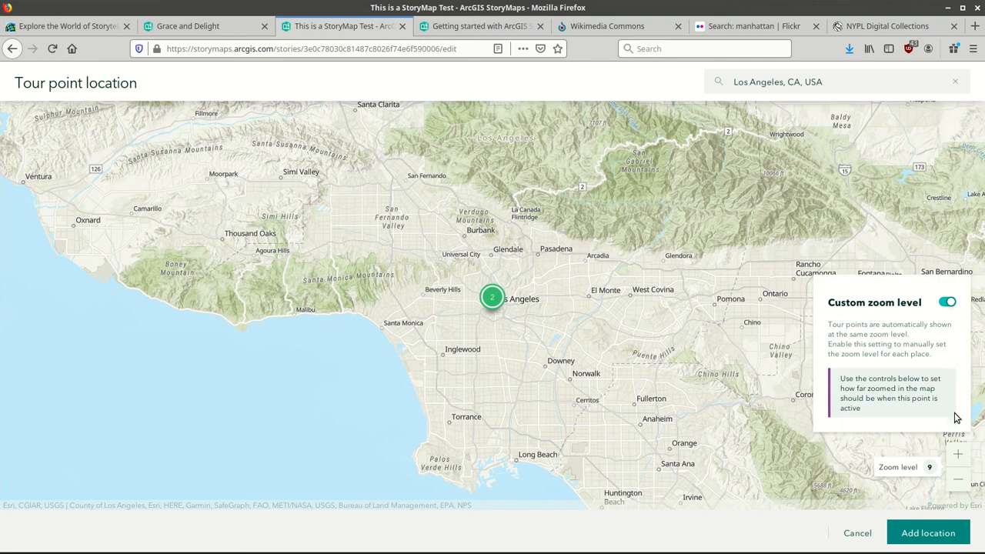
pyautogui.click(959, 481)
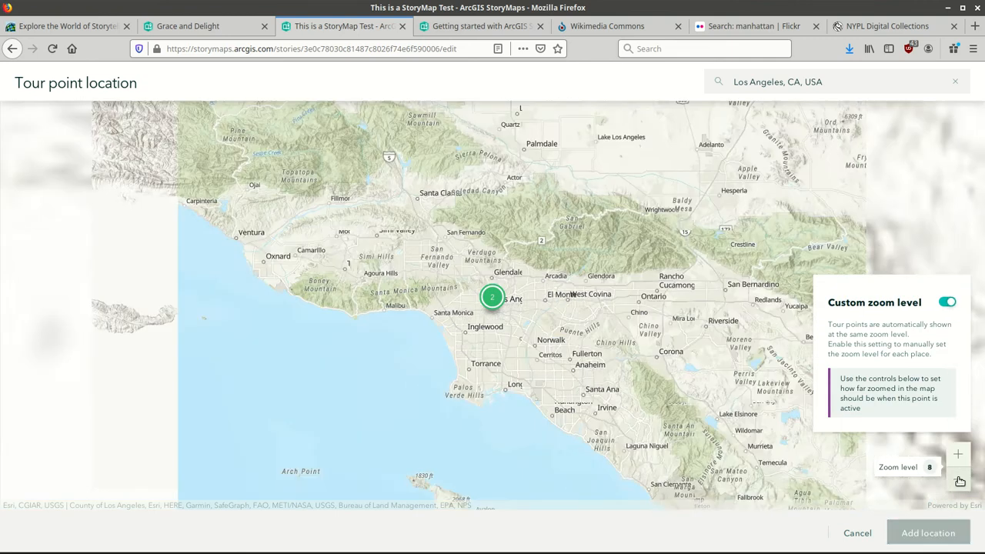
pyautogui.click(960, 481)
pyautogui.click(959, 481)
pyautogui.click(960, 481)
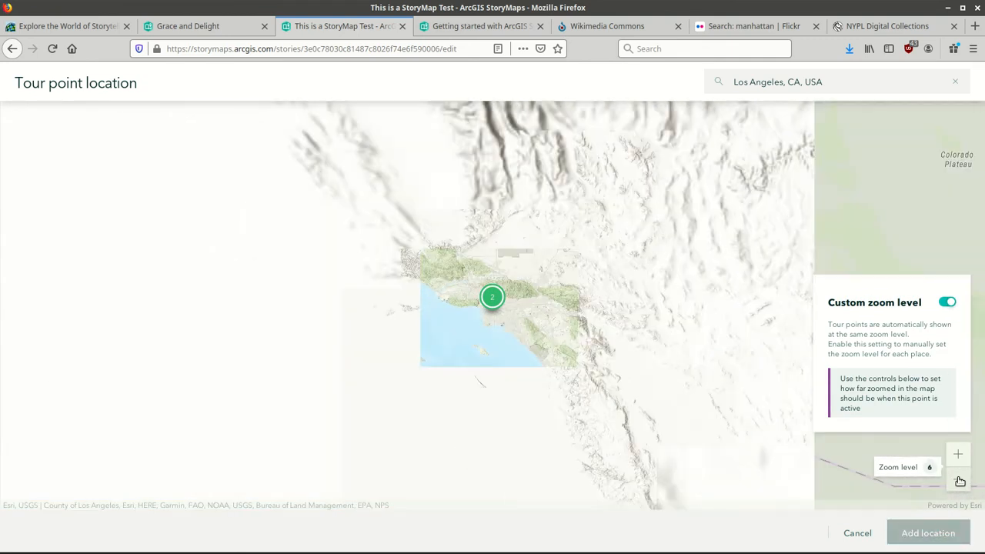
pyautogui.click(959, 481)
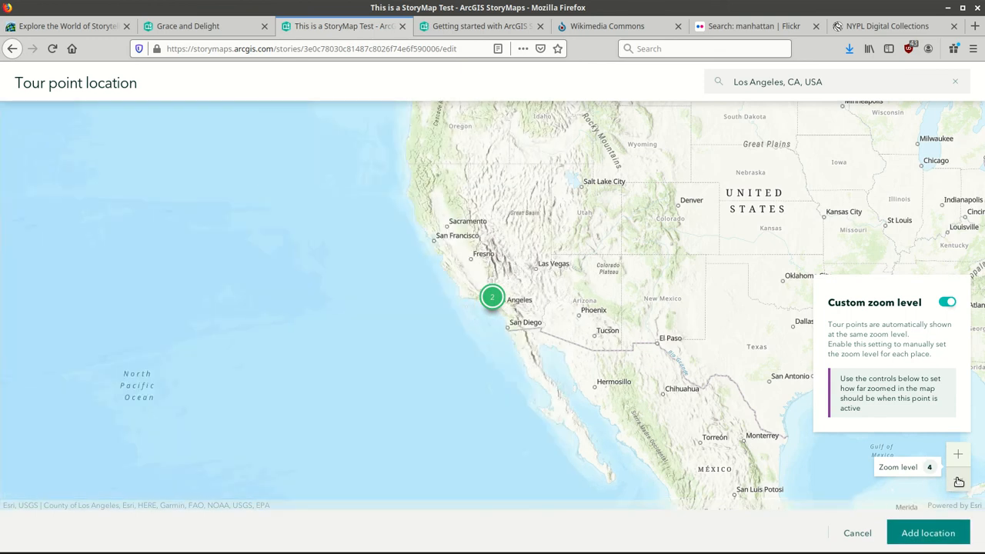
pyautogui.click(929, 532)
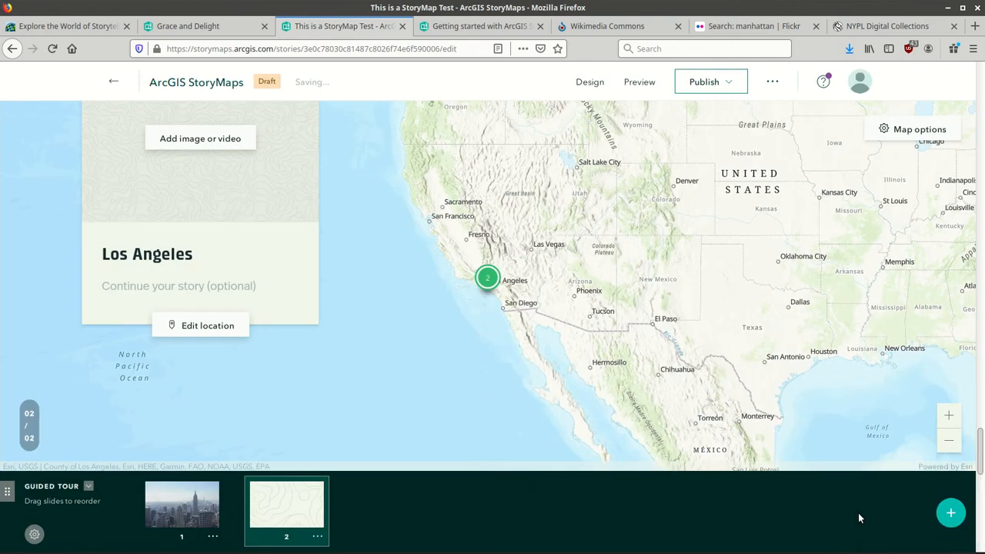
pyautogui.click(199, 141)
pyautogui.moveTo(543, 7); pyautogui.dragTo(360, 37)
pyautogui.click(627, 235)
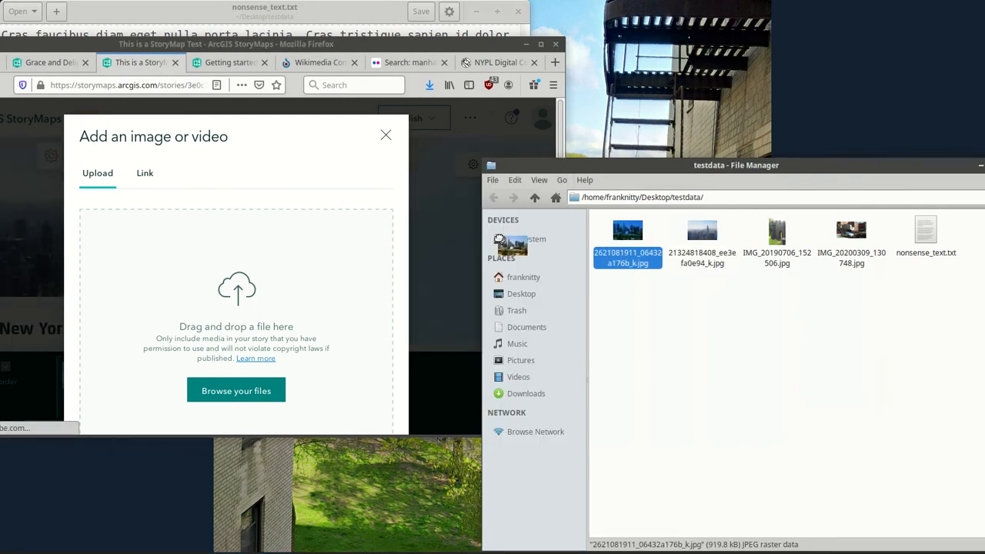
pyautogui.moveTo(266, 255); pyautogui.dragTo(266, 255)
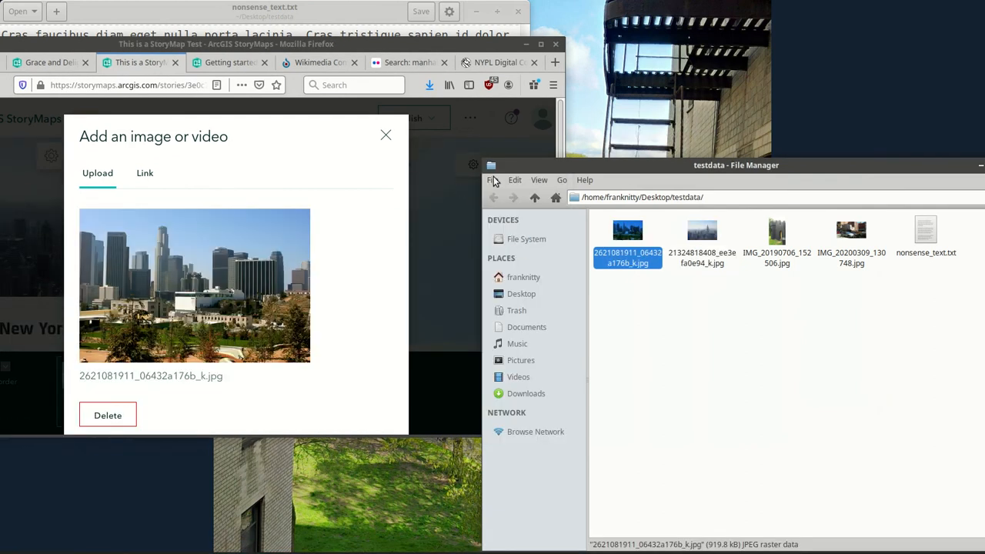
pyautogui.click(541, 44)
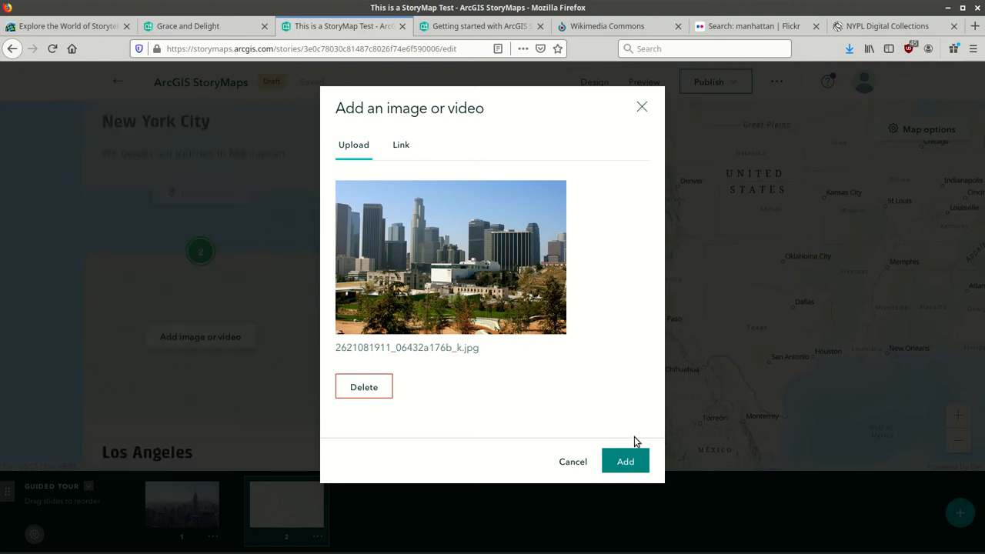
pyautogui.click(627, 460)
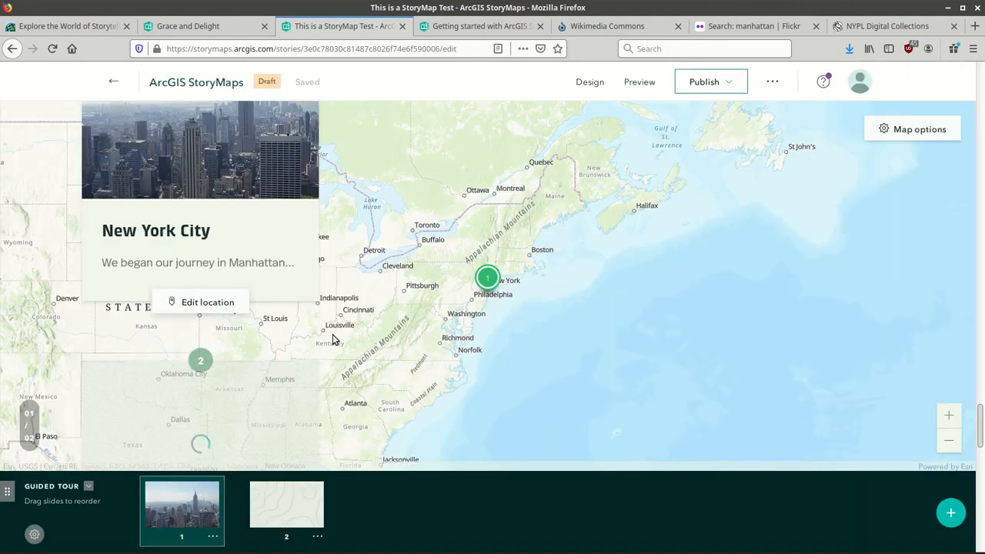
# Type '... and then we moved to L.A' and give the slide photo alternative text 'Los Ange'.
pyautogui.scroll(-5, 980, 458)
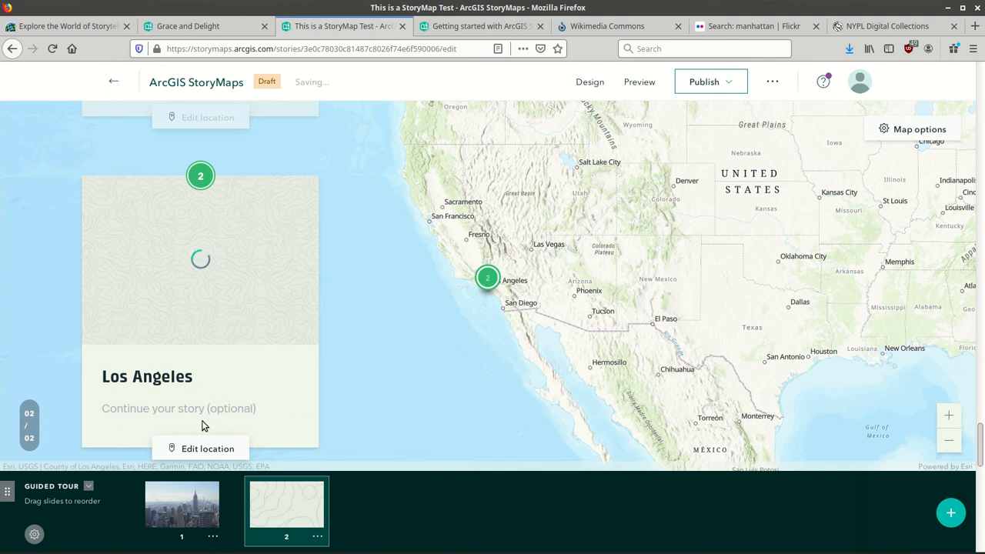
pyautogui.write('.')
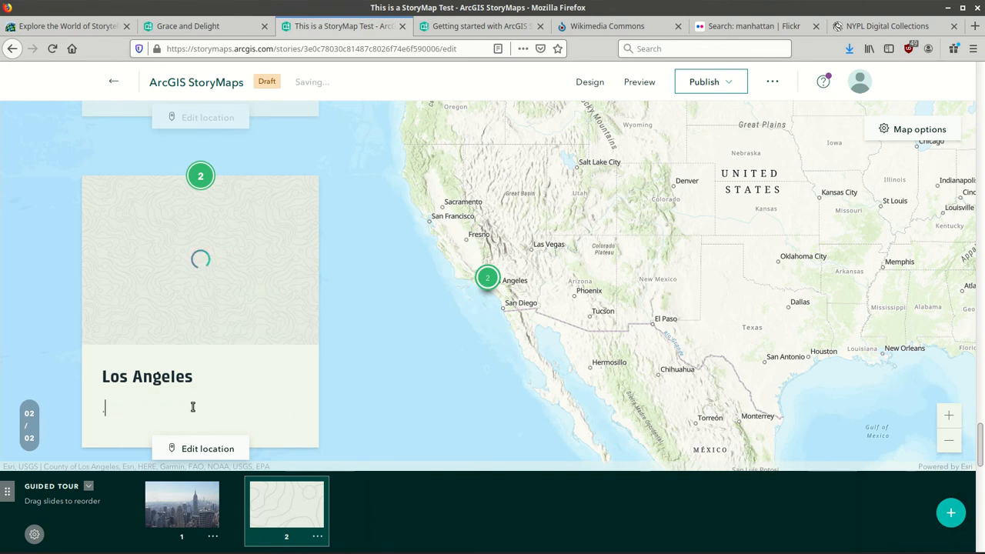
pyautogui.write('.. and th')
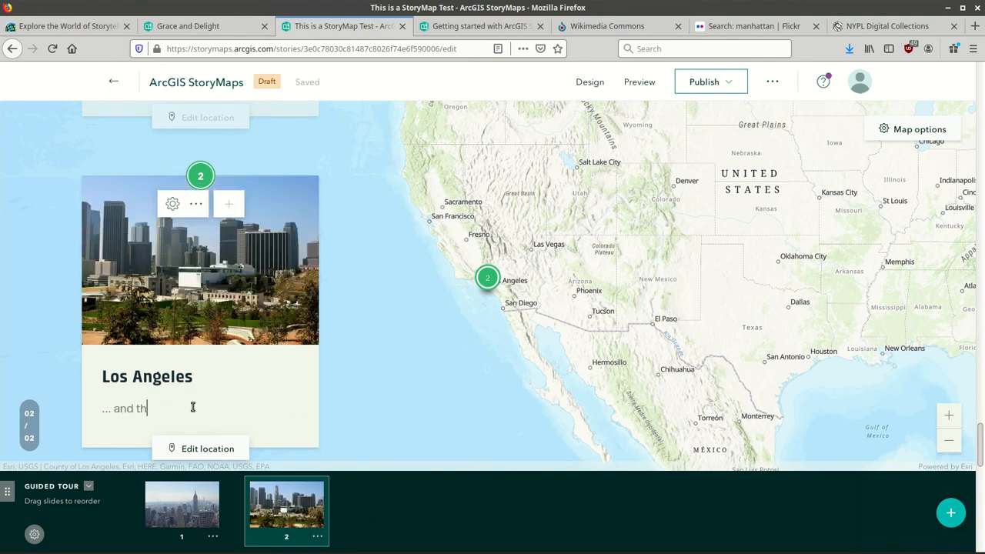
pyautogui.write('en we moved to L.A.')
pyautogui.click(173, 204)
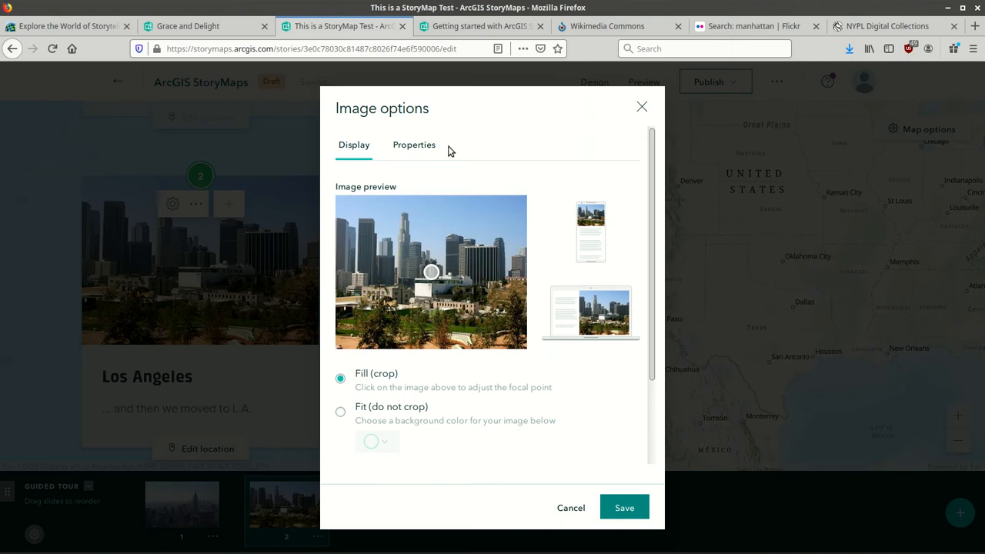
pyautogui.click(423, 145)
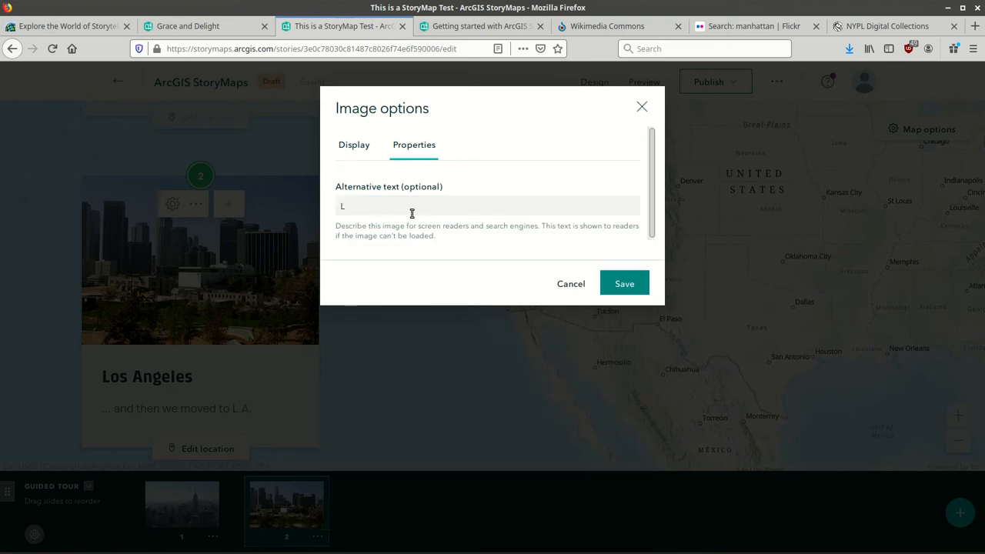
pyautogui.write('Los Angeles Skyline')
pyautogui.click(611, 287)
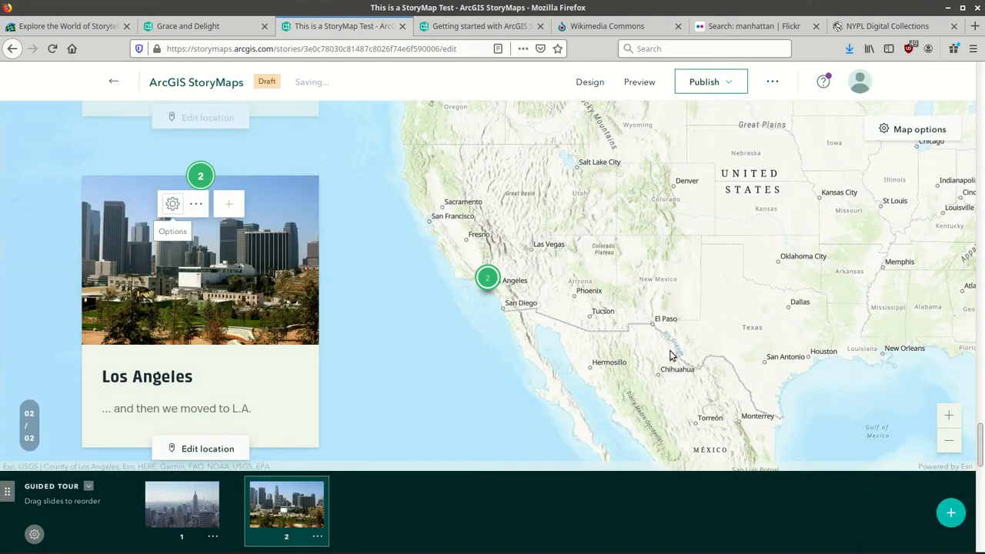
pyautogui.moveTo(982, 453); pyautogui.dragTo(982, 477)
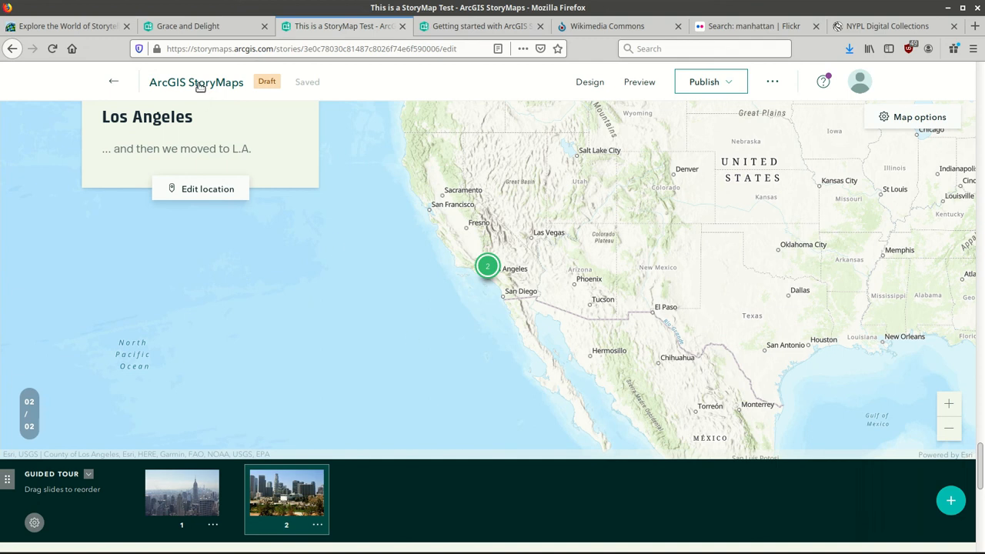
pyautogui.scroll(5, 199, 86)
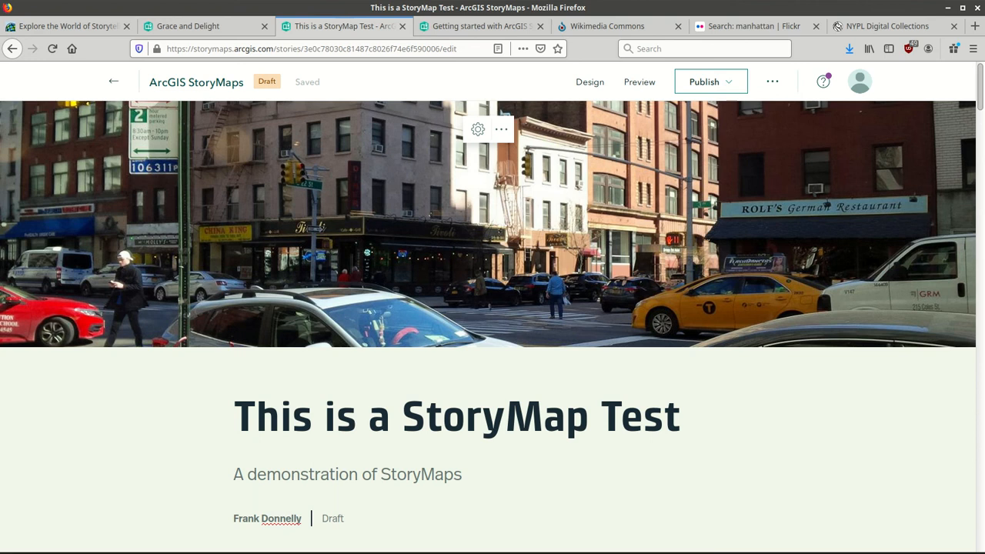
pyautogui.scroll(-10, 492, 308)
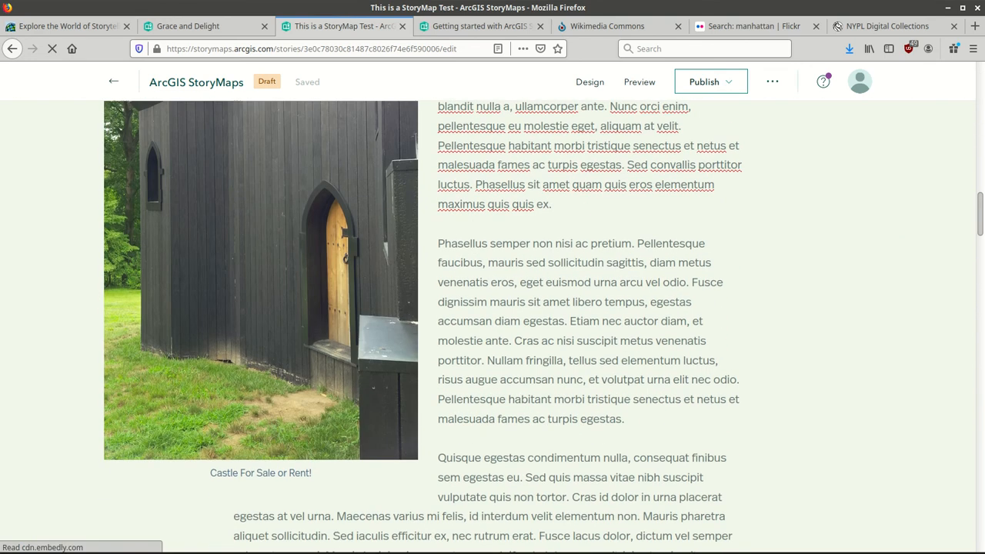
pyautogui.click(903, 293)
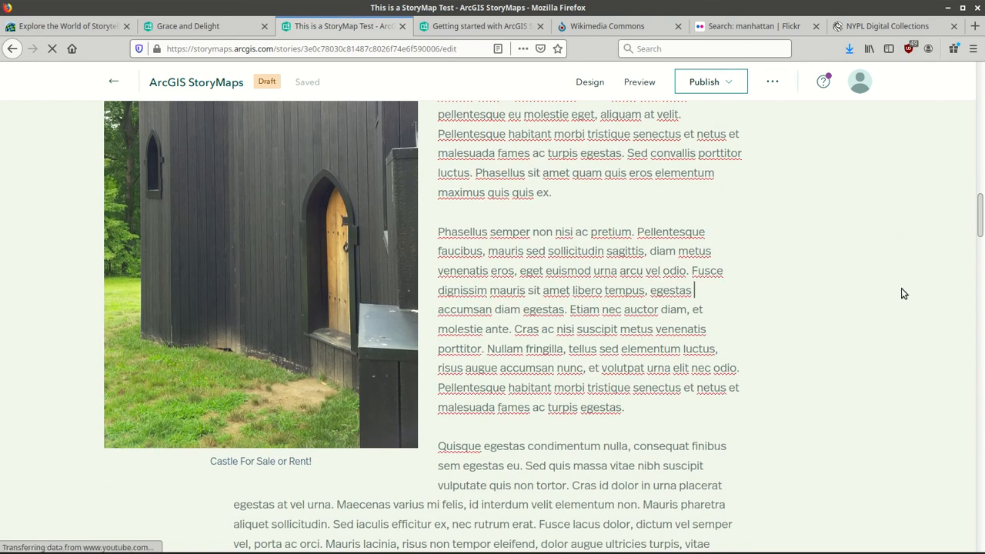
pyautogui.scroll(-10, 903, 293)
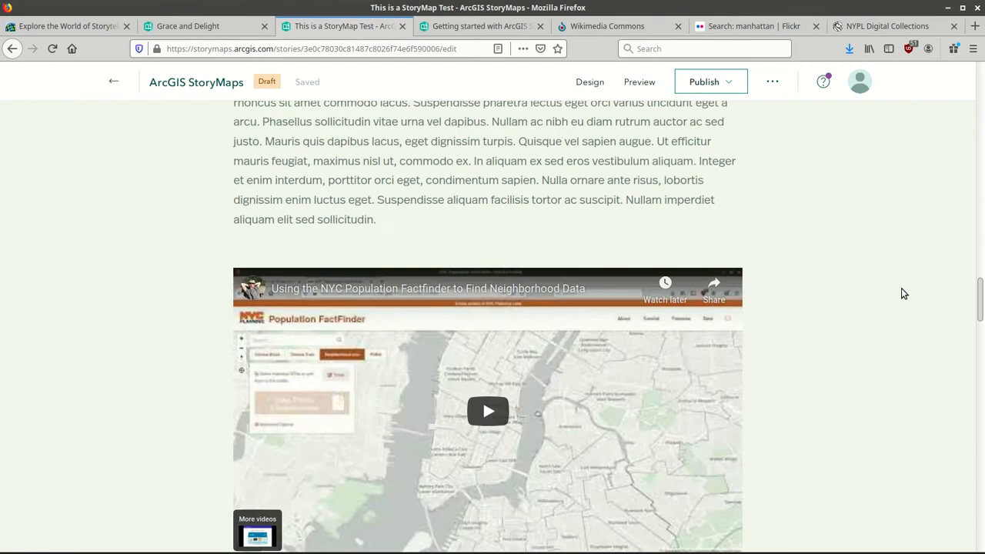
pyautogui.scroll(-6, 903, 293)
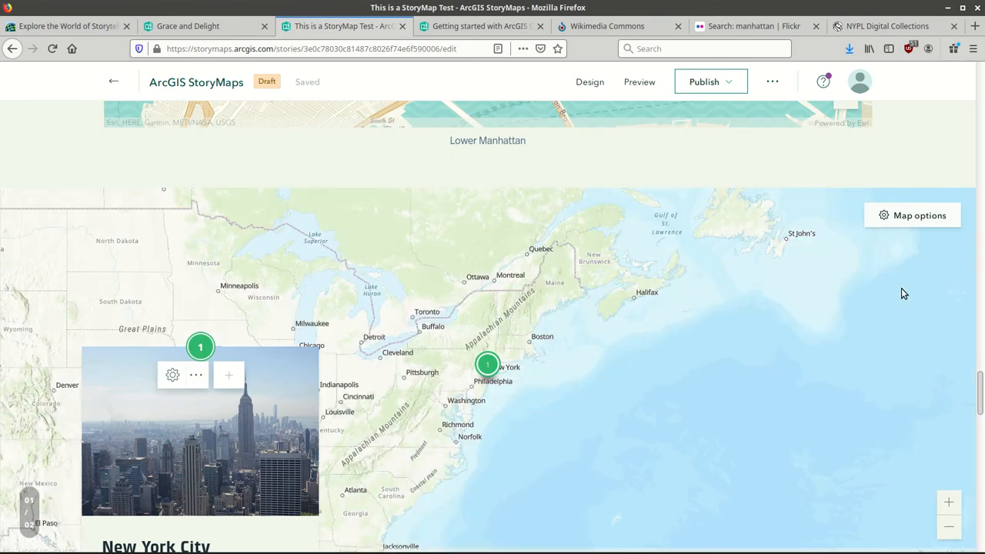
pyautogui.scroll(-2, 904, 294)
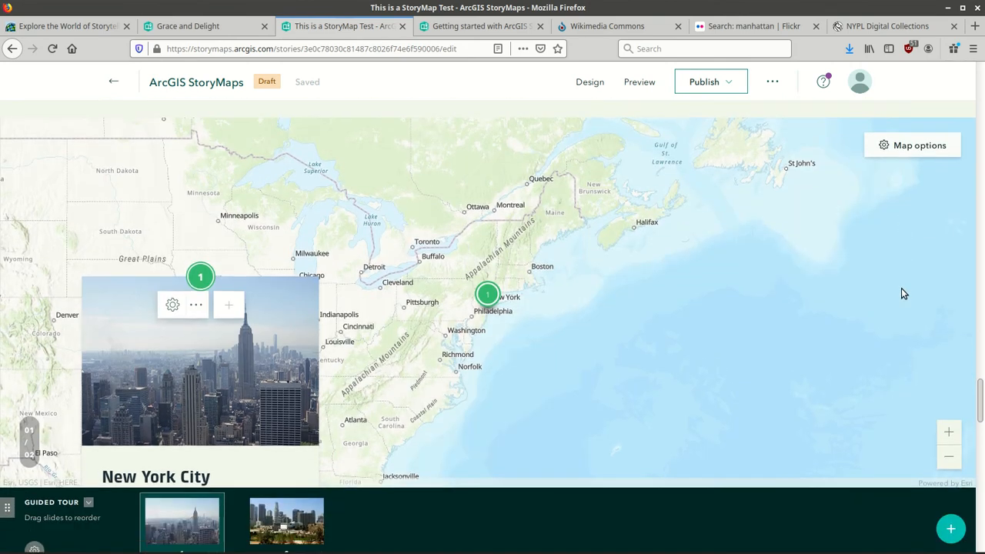
pyautogui.scroll(-5, 904, 293)
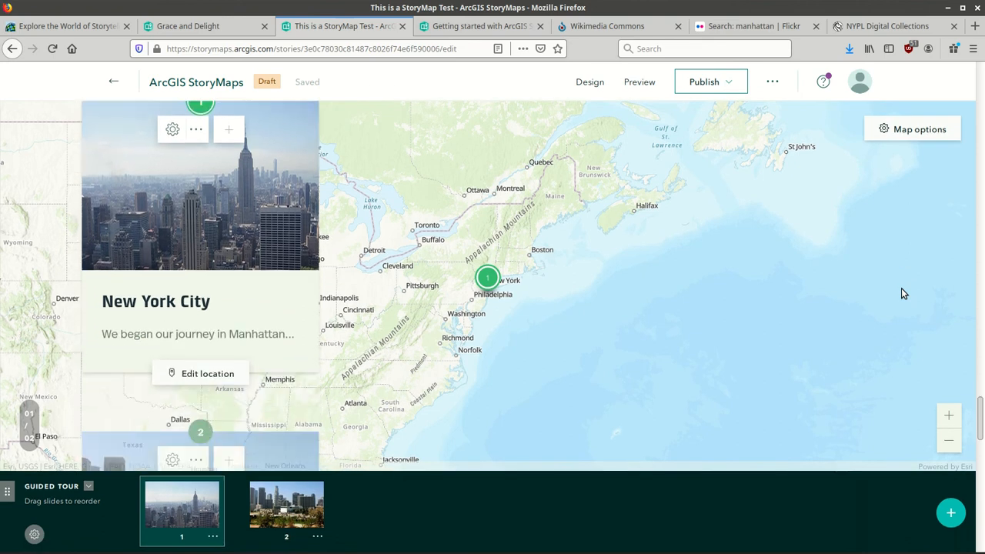
pyautogui.scroll(-5, 903, 293)
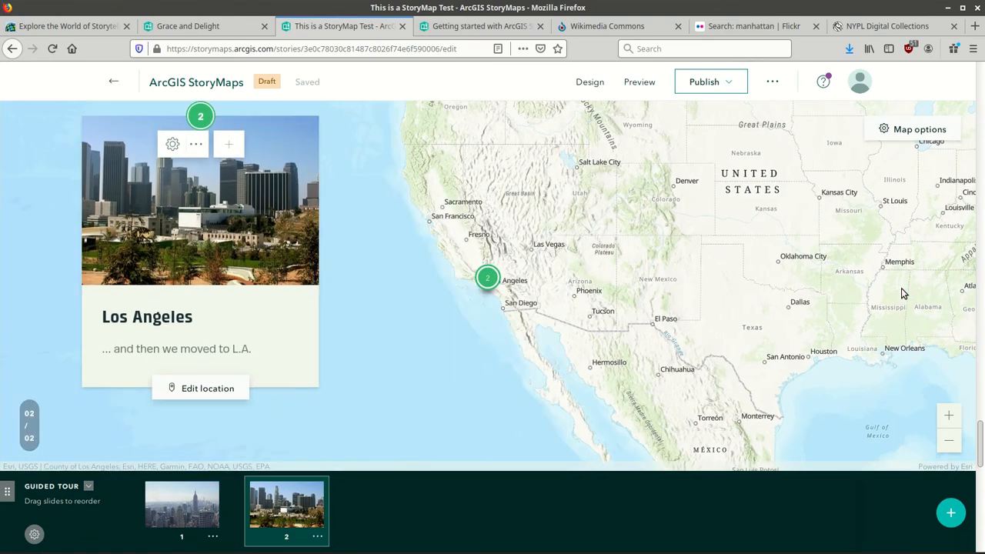
pyautogui.scroll(5, 901, 288)
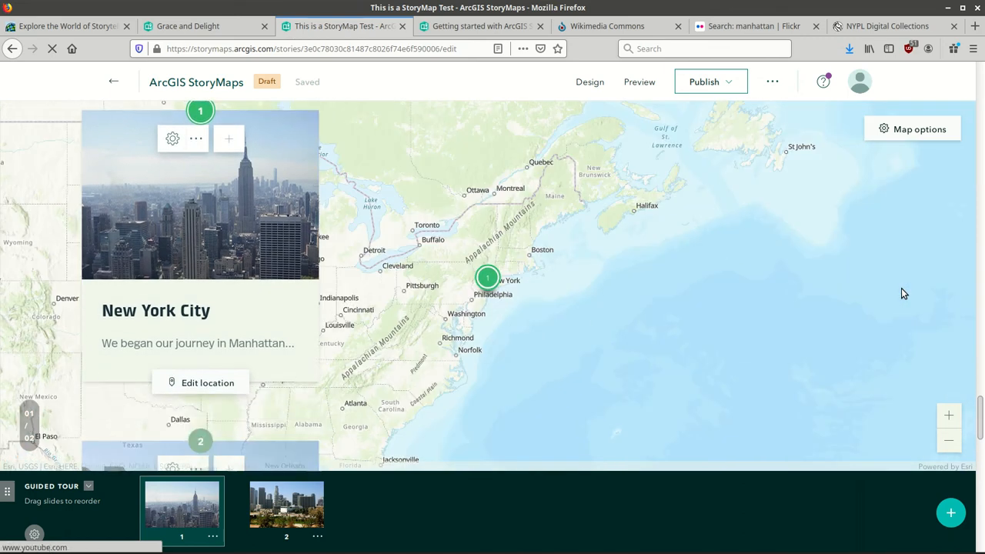
pyautogui.scroll(-5, 903, 293)
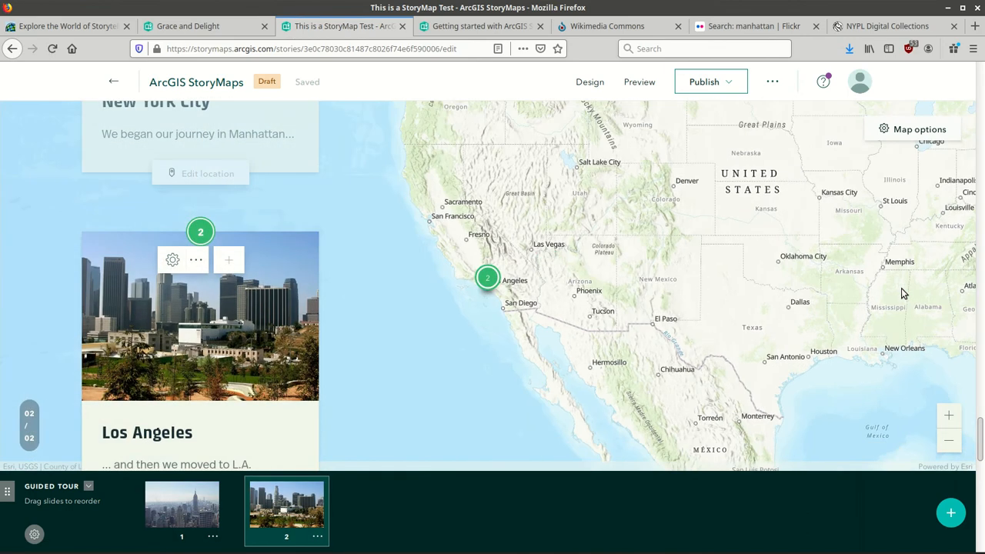
pyautogui.scroll(-1, 901, 287)
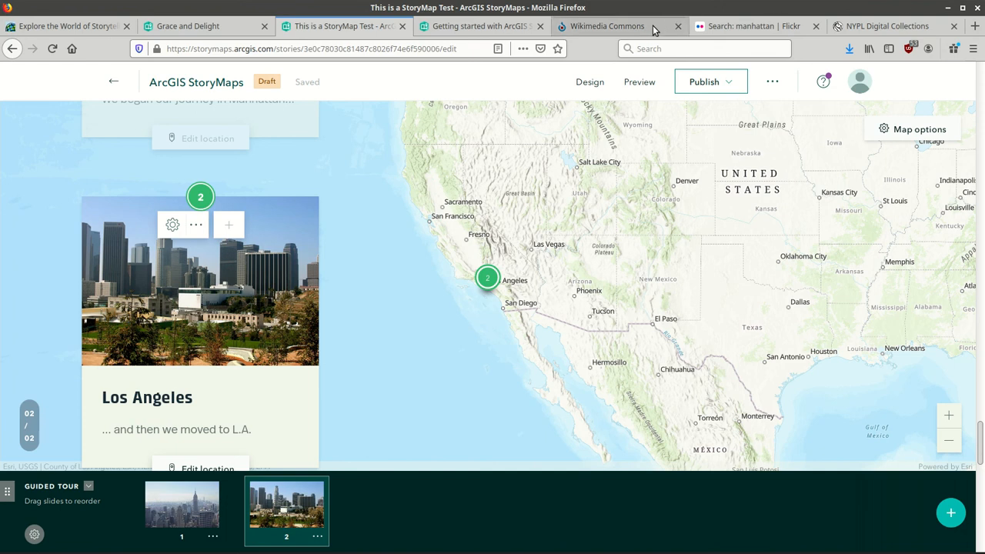
pyautogui.click(638, 82)
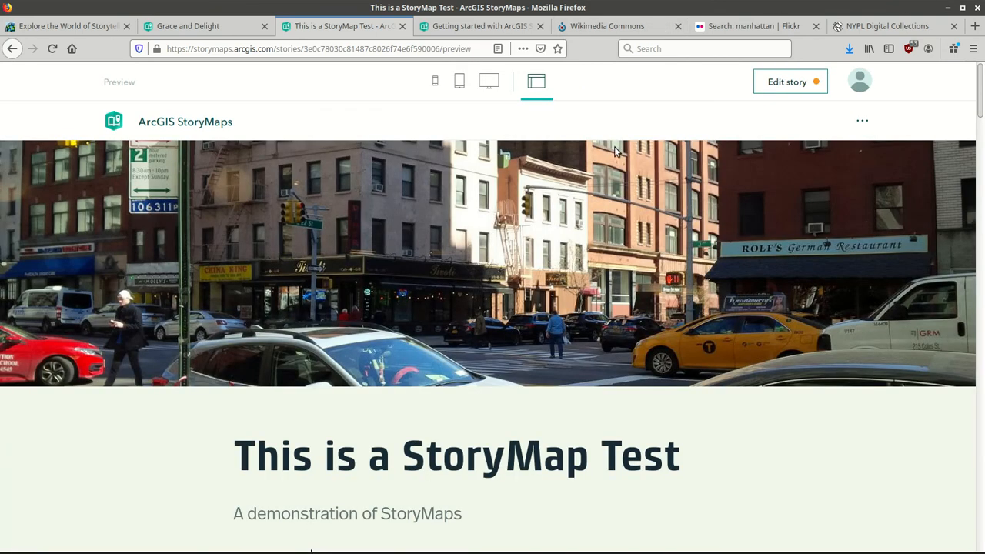
# Scroll through the story preview and guided tour from New York City to the Los Angeles stop and footer.
pyautogui.scroll(-5, 616, 150)
pyautogui.scroll(-20, 614, 152)
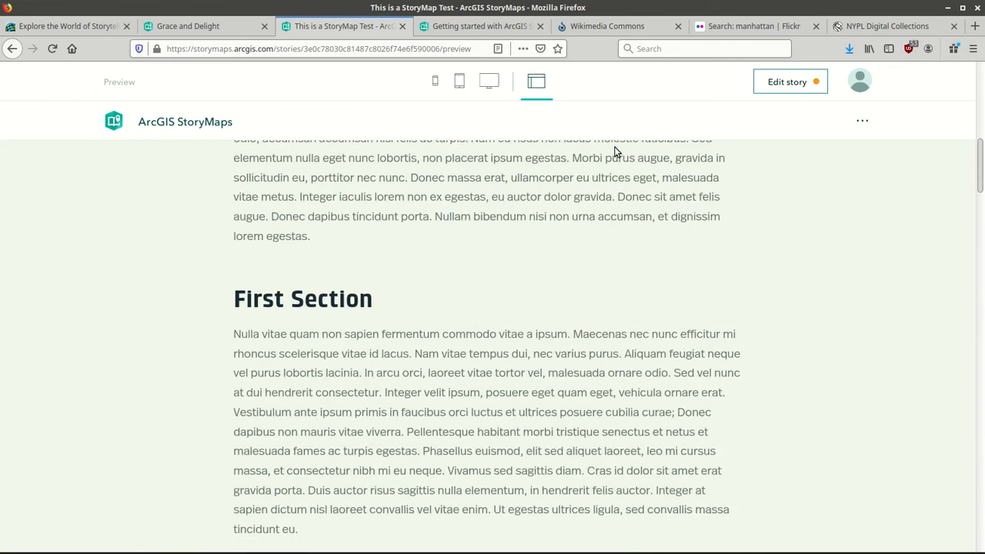
pyautogui.scroll(-10, 614, 151)
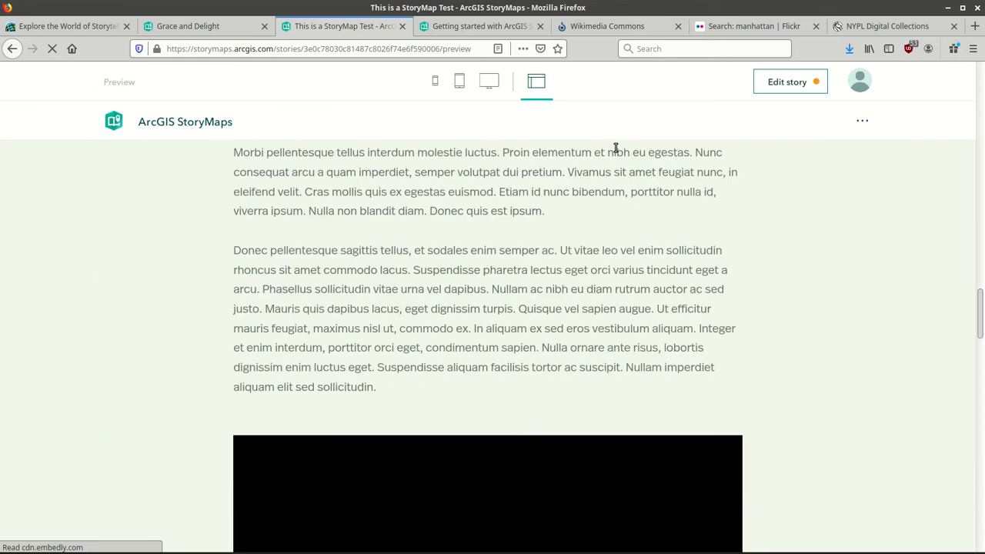
pyautogui.scroll(-15, 614, 152)
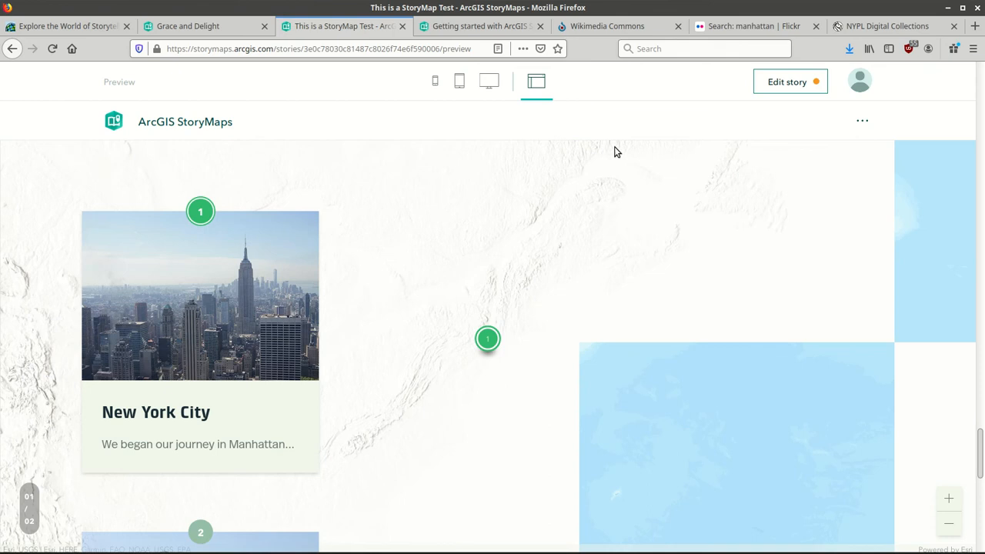
pyautogui.scroll(-3, 614, 151)
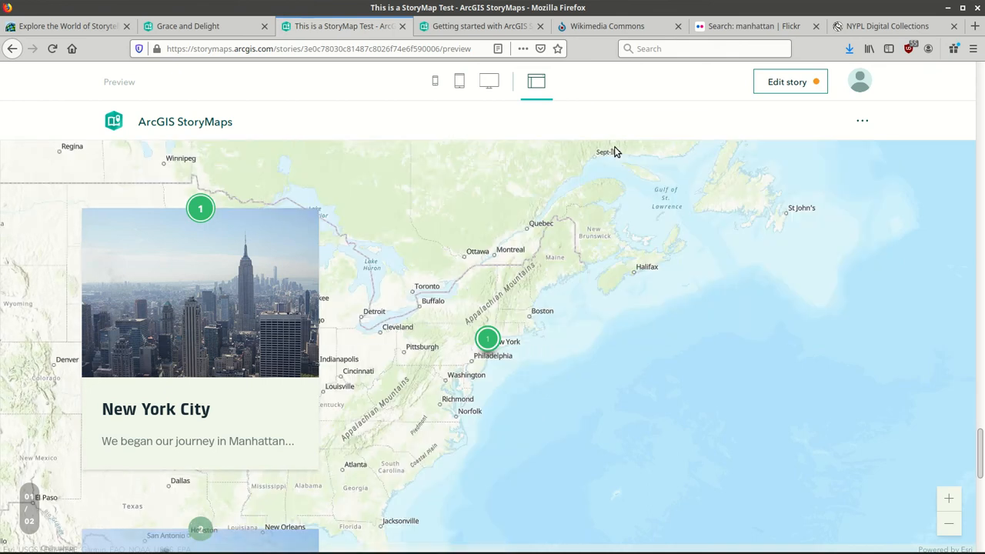
pyautogui.scroll(1, 614, 152)
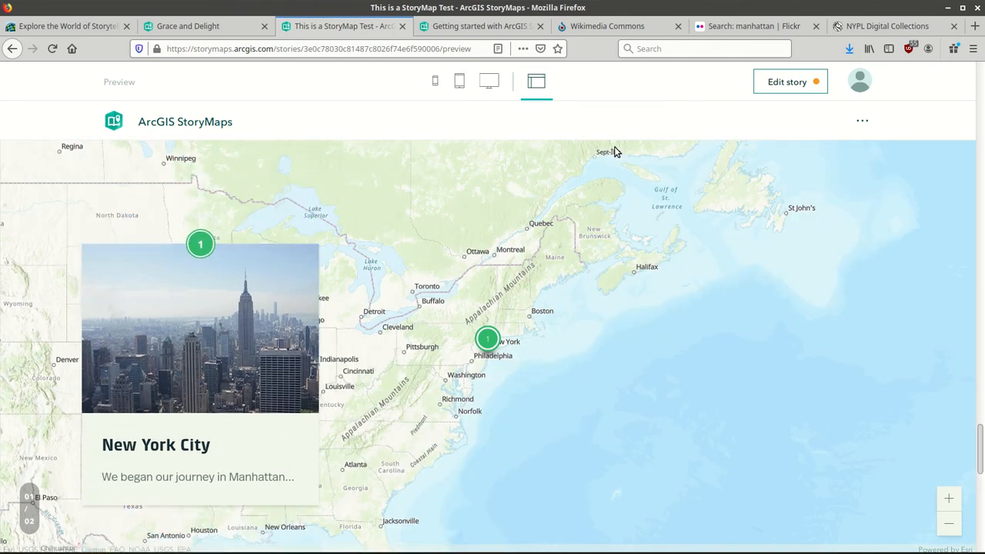
pyautogui.scroll(-5, 614, 152)
pyautogui.scroll(-3, 614, 152)
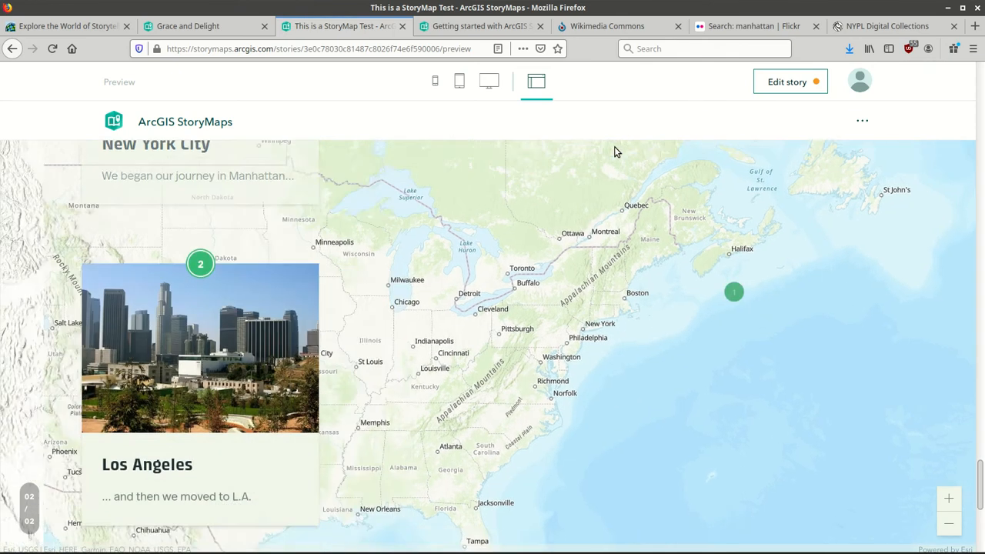
pyautogui.scroll(-1, 614, 152)
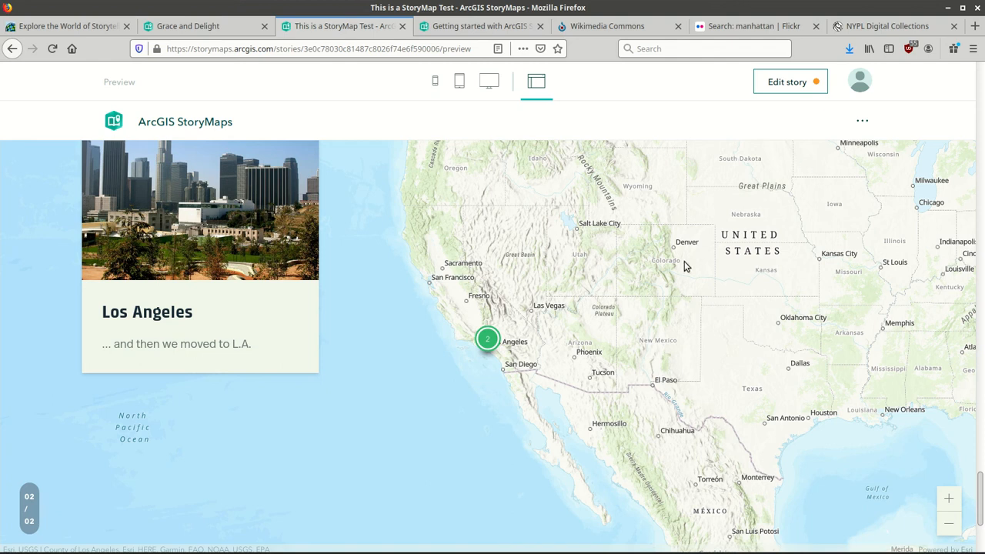
pyautogui.scroll(-5, 847, 326)
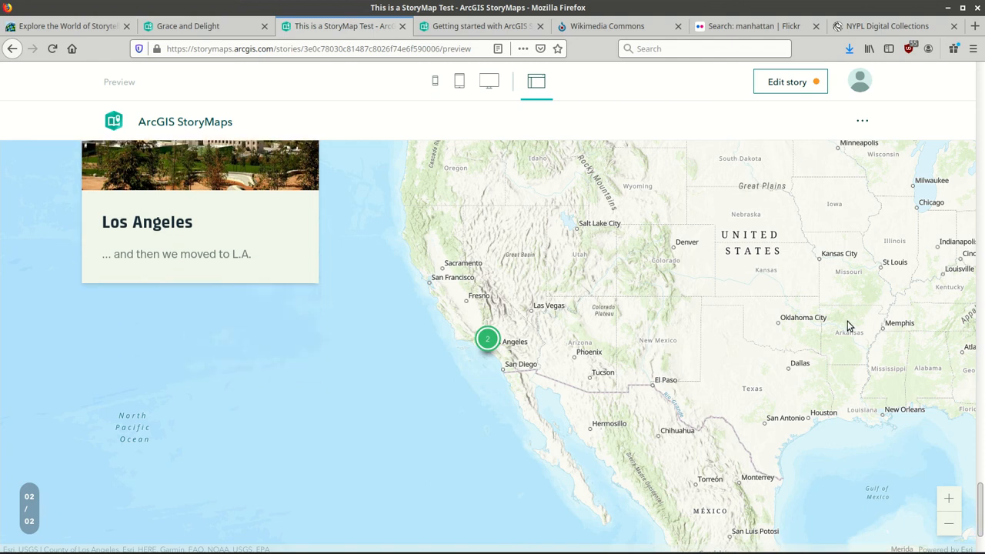
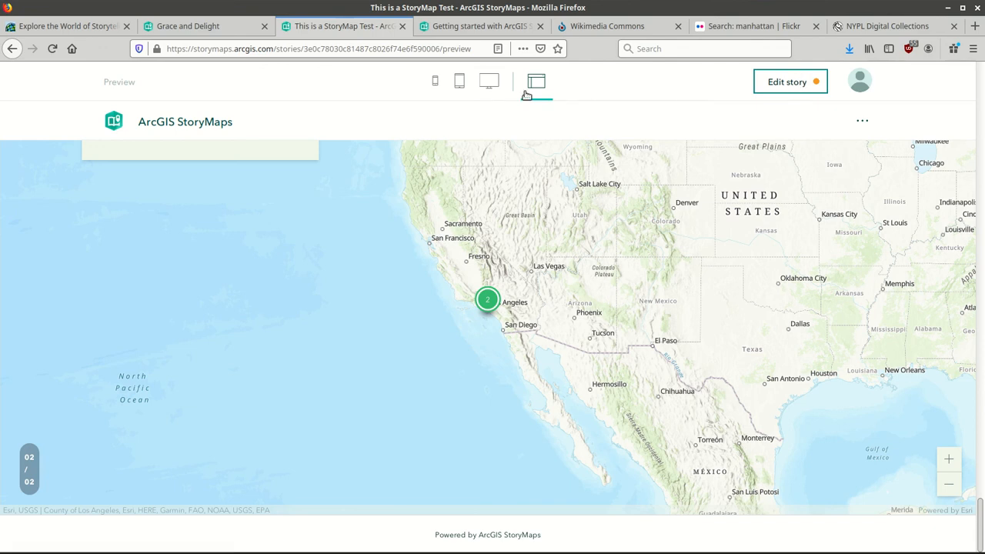
# Scroll the story preview back to the cover photo and select the 'This is a StoryMap Test' title.
pyautogui.click(441, 25)
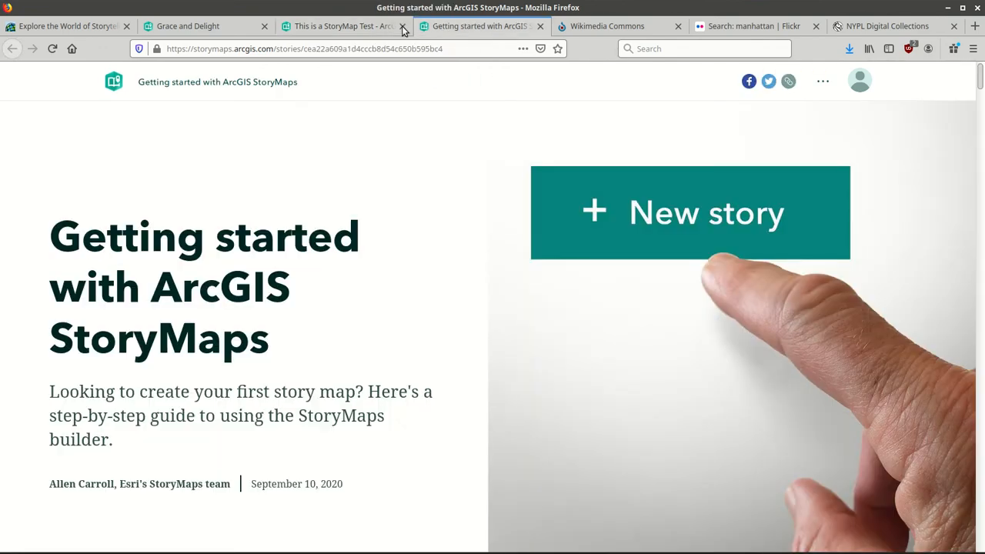
pyautogui.click(335, 28)
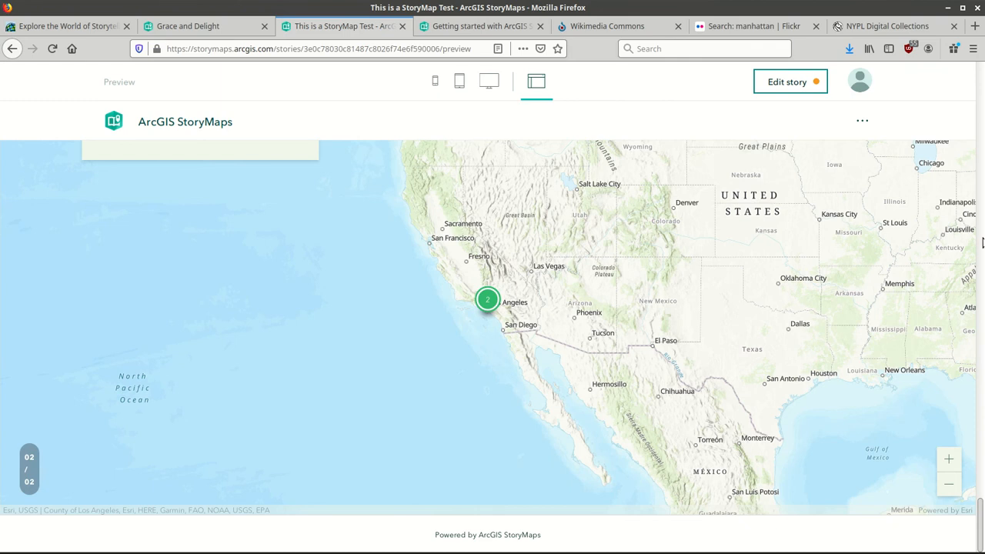
pyautogui.scroll(15, 978, 523)
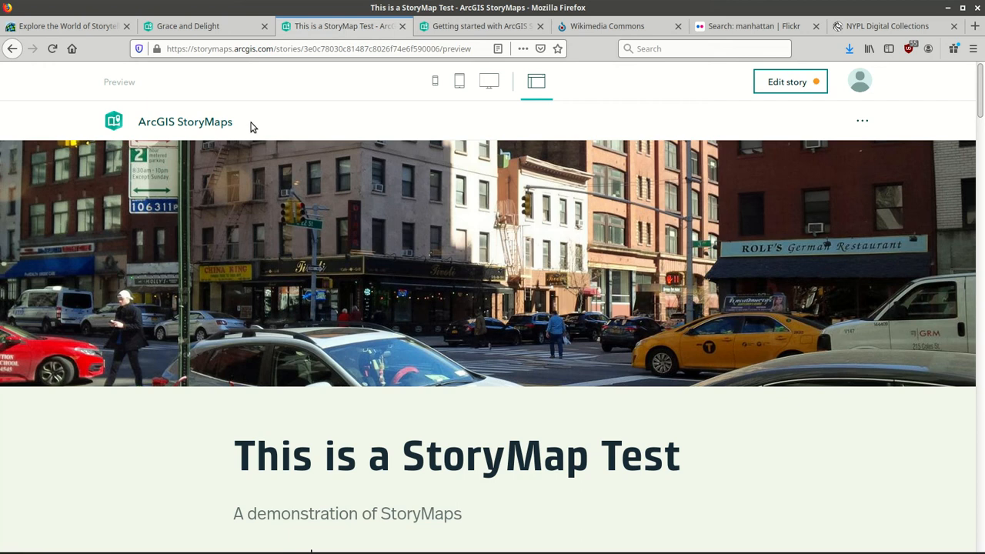
pyautogui.tripleClick(412, 460)
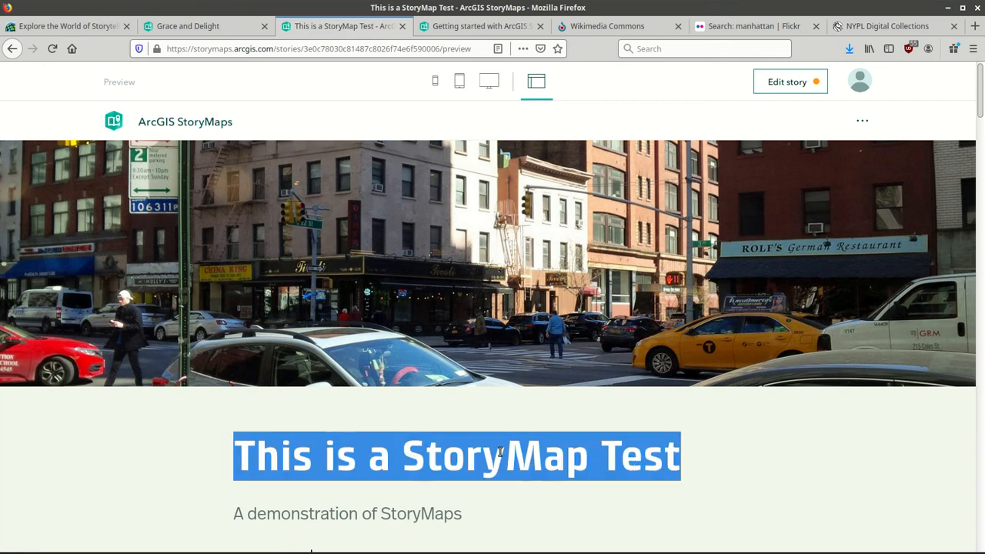
# Leave the preview via the StoryMaps logo and the 'StoryMaps home' error-page link, then open the 'This is a StoryMap Test' card.
pyautogui.click(208, 126)
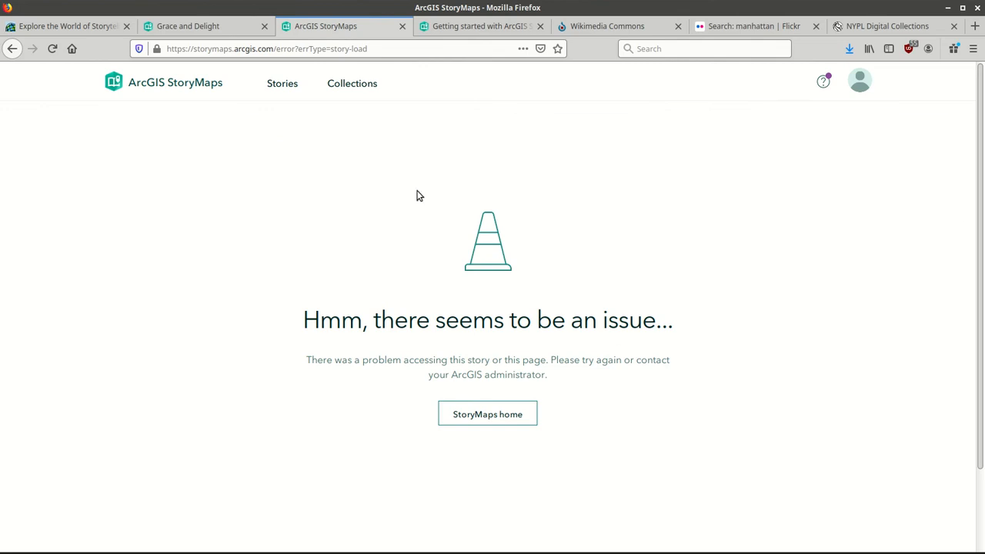
pyautogui.click(484, 407)
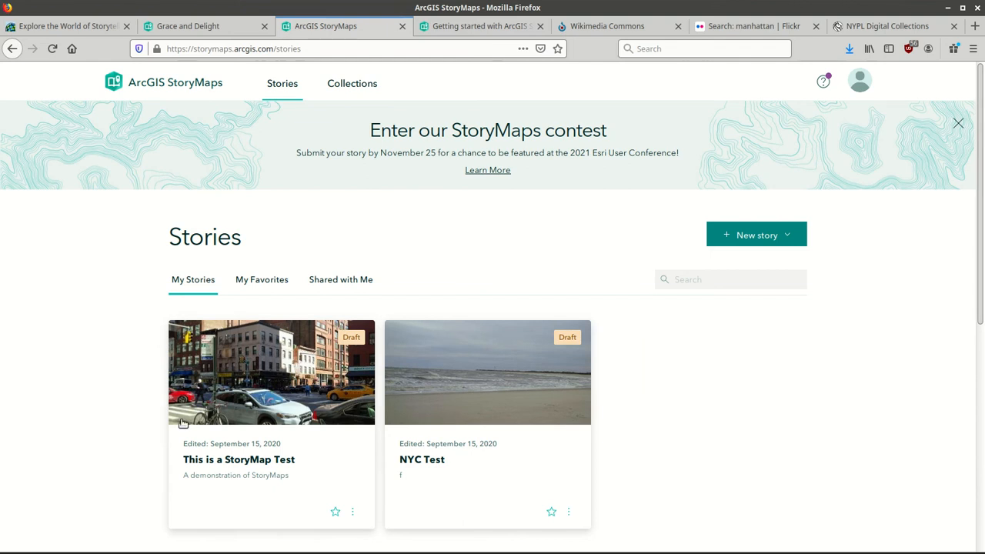
pyautogui.click(257, 387)
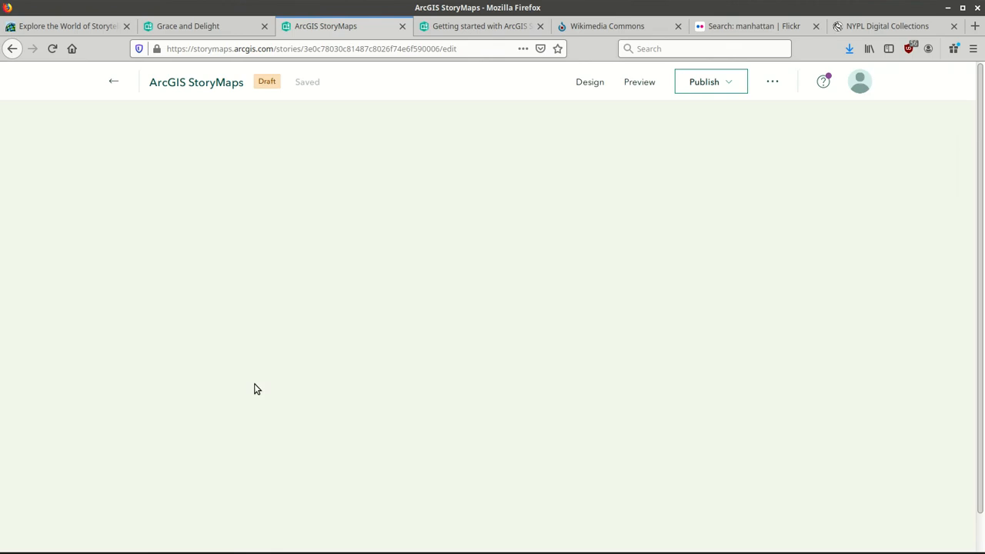
pyautogui.scroll(-10, 257, 389)
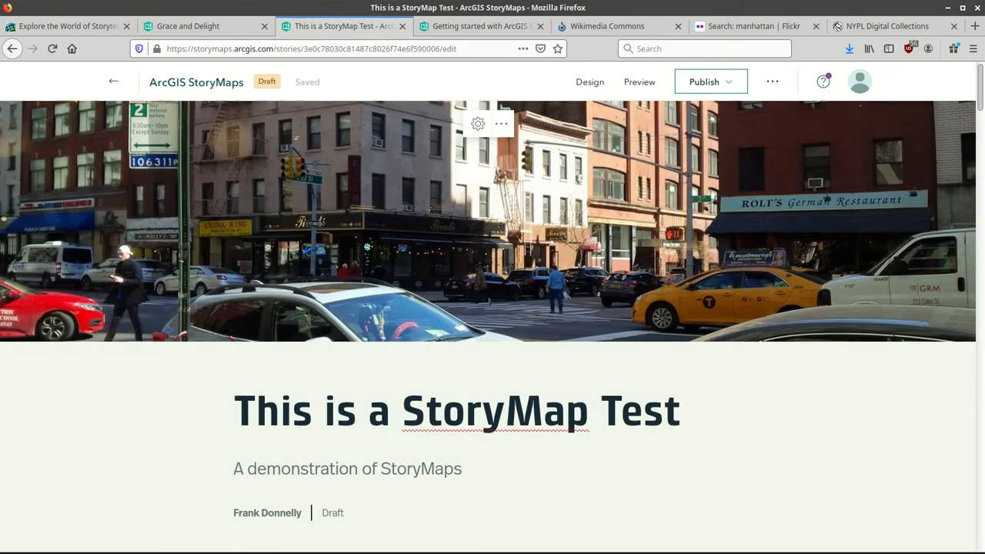
pyautogui.moveTo(980, 140)
pyautogui.mouseDown()
pyautogui.moveTo(982, 435)
pyautogui.moveTo(981, 422)
pyautogui.mouseUp()
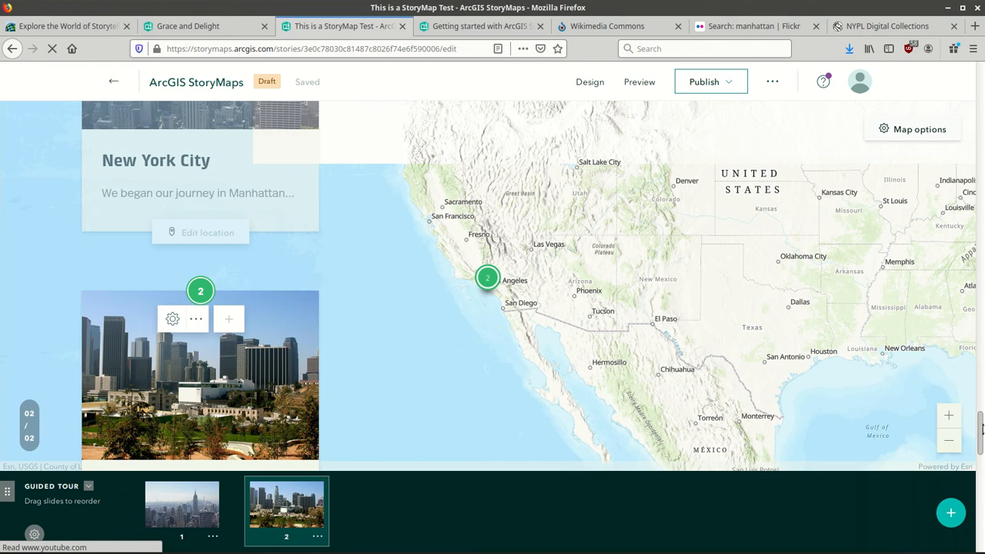
pyautogui.moveTo(981, 429); pyautogui.dragTo(981, 471)
pyautogui.scroll(-5, 981, 471)
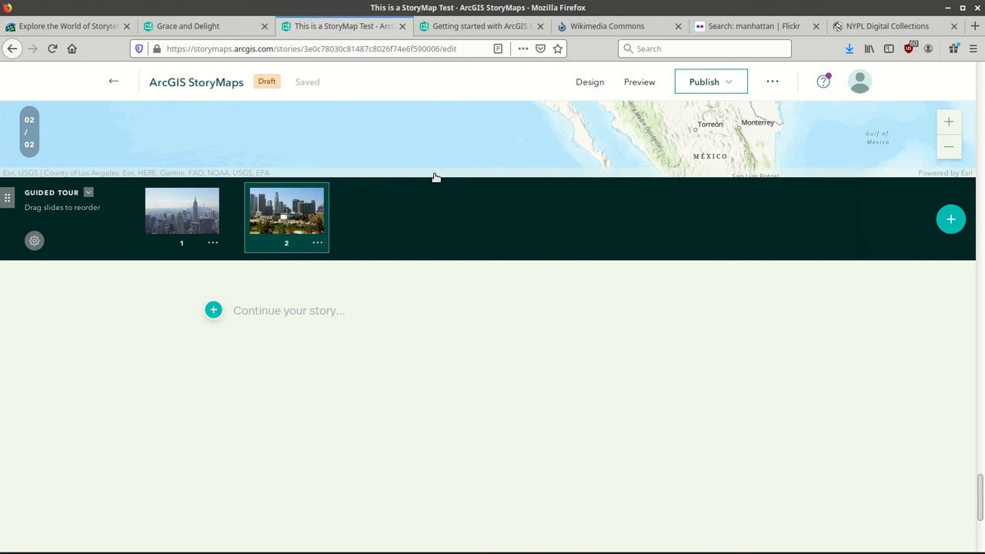
pyautogui.click(213, 310)
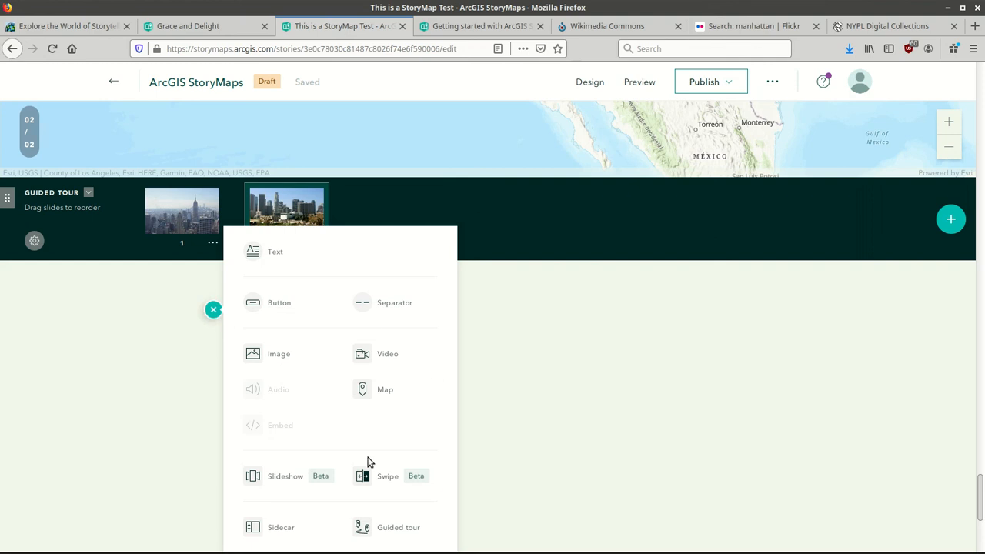
pyautogui.click(601, 451)
pyautogui.moveTo(979, 507); pyautogui.dragTo(981, 553)
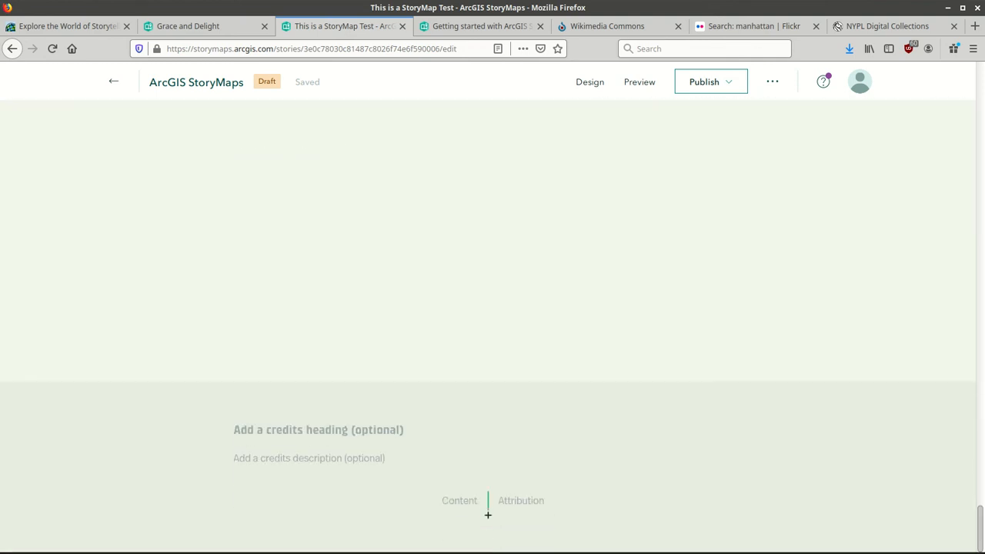
pyautogui.click(334, 432)
pyautogui.rightClick(334, 435)
pyautogui.press('Escape')
pyautogui.moveTo(981, 523); pyautogui.dragTo(982, 88)
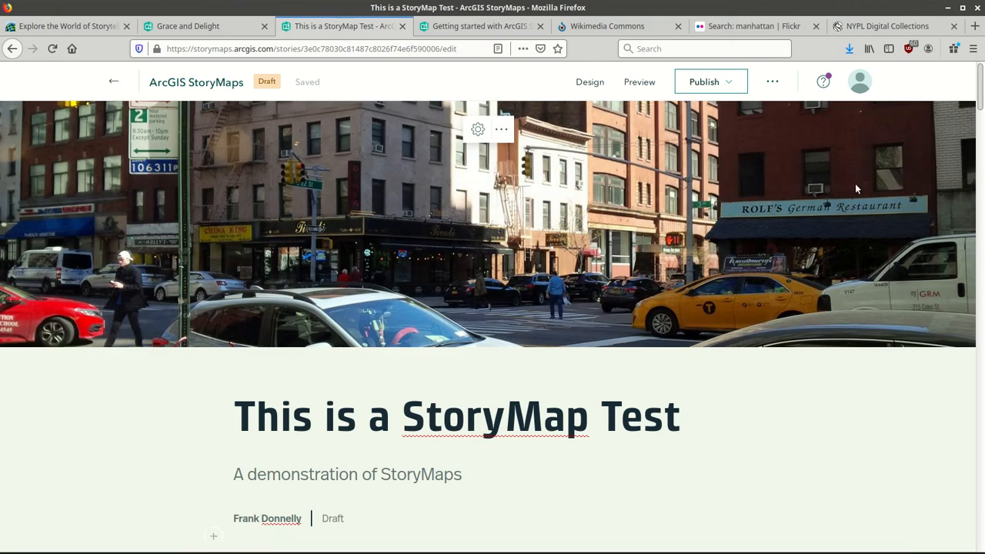
pyautogui.click(734, 88)
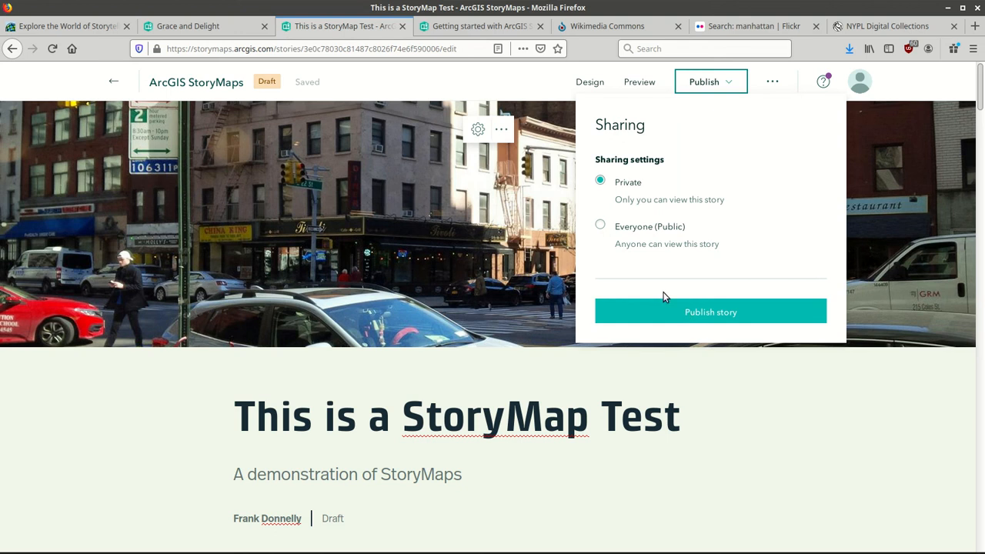
pyautogui.click(514, 80)
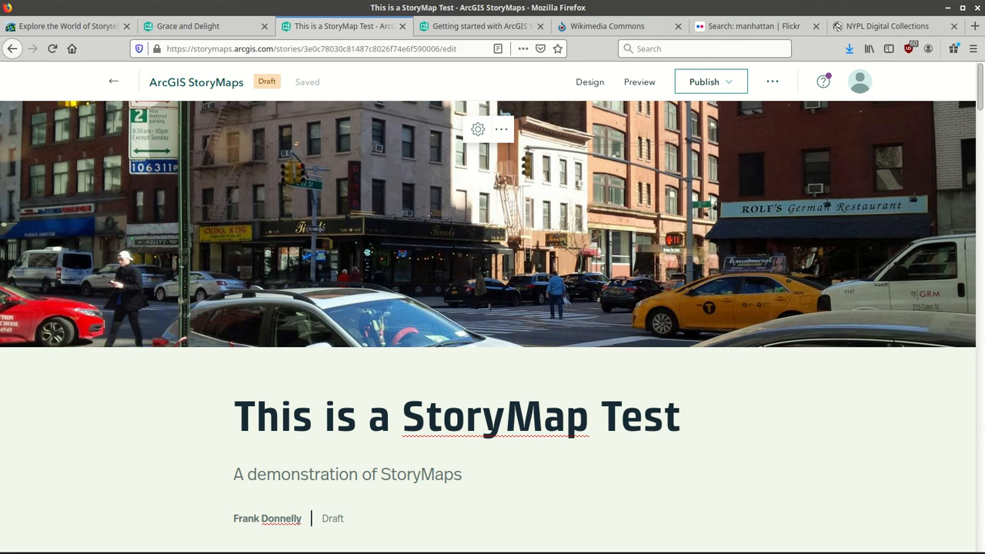
pyautogui.moveTo(980, 102); pyautogui.dragTo(981, 432)
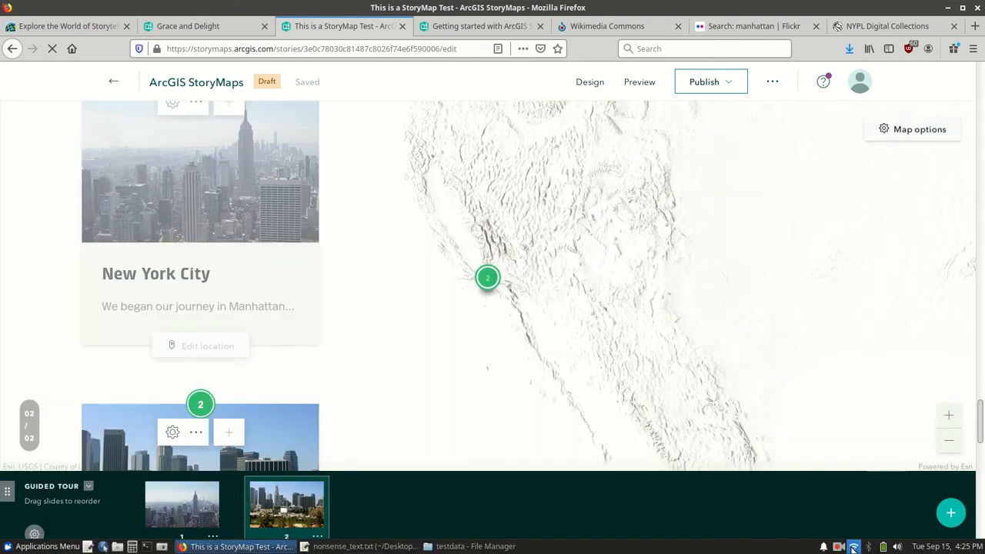